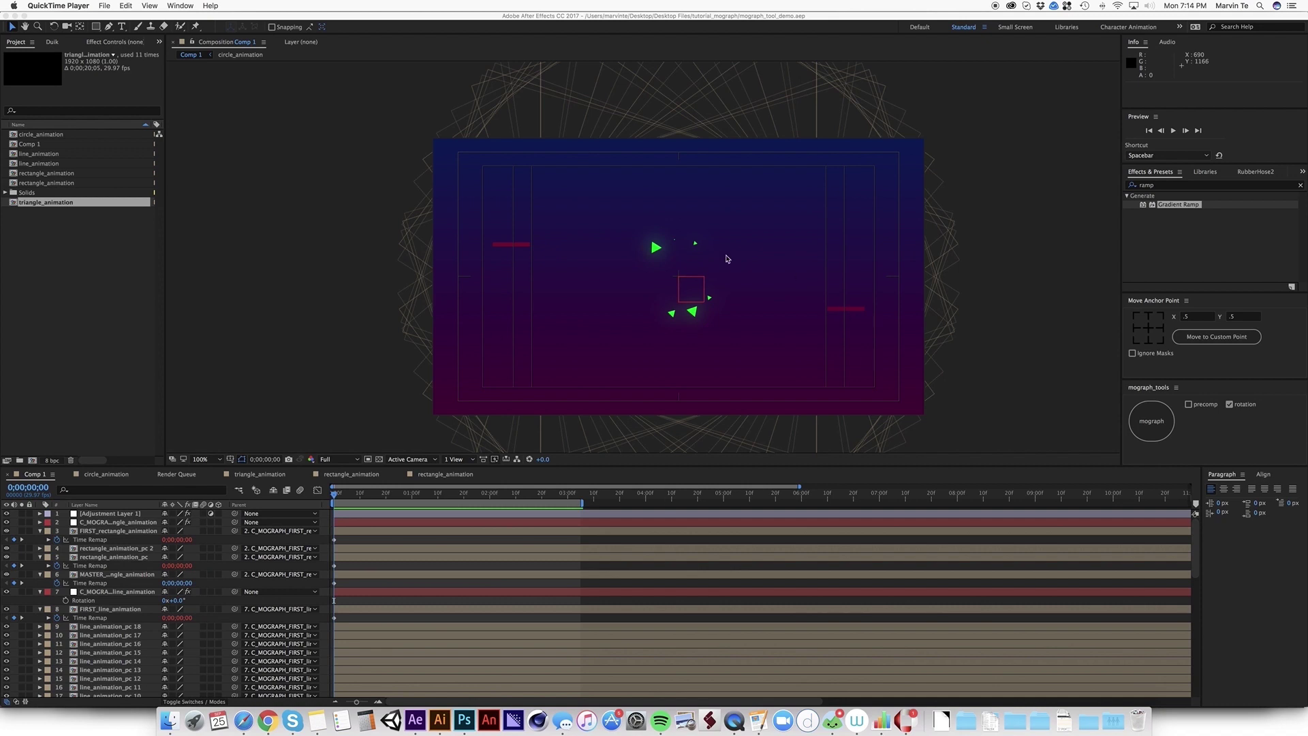
# Step: RAM-preview Comp 1's ring animation, then open the MASTER_circle_animation precomp
pyautogui.click(334, 498)
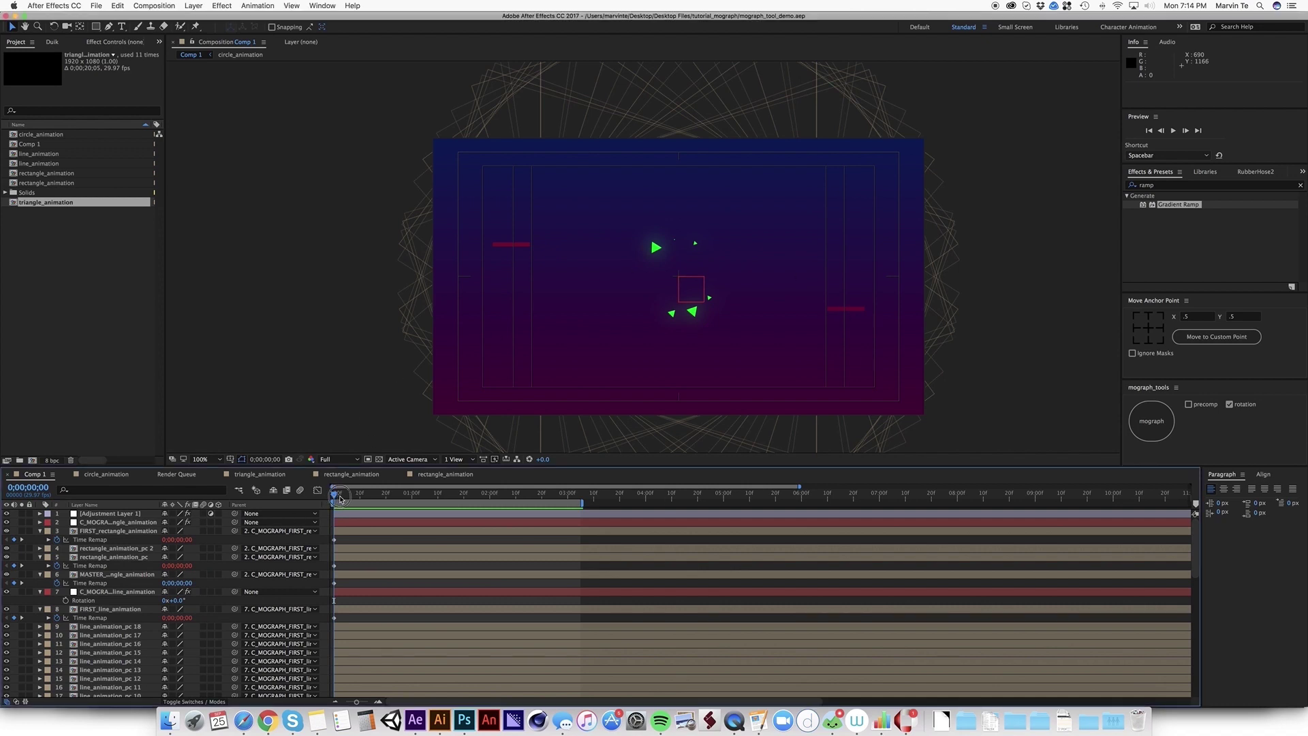
pyautogui.press('space')
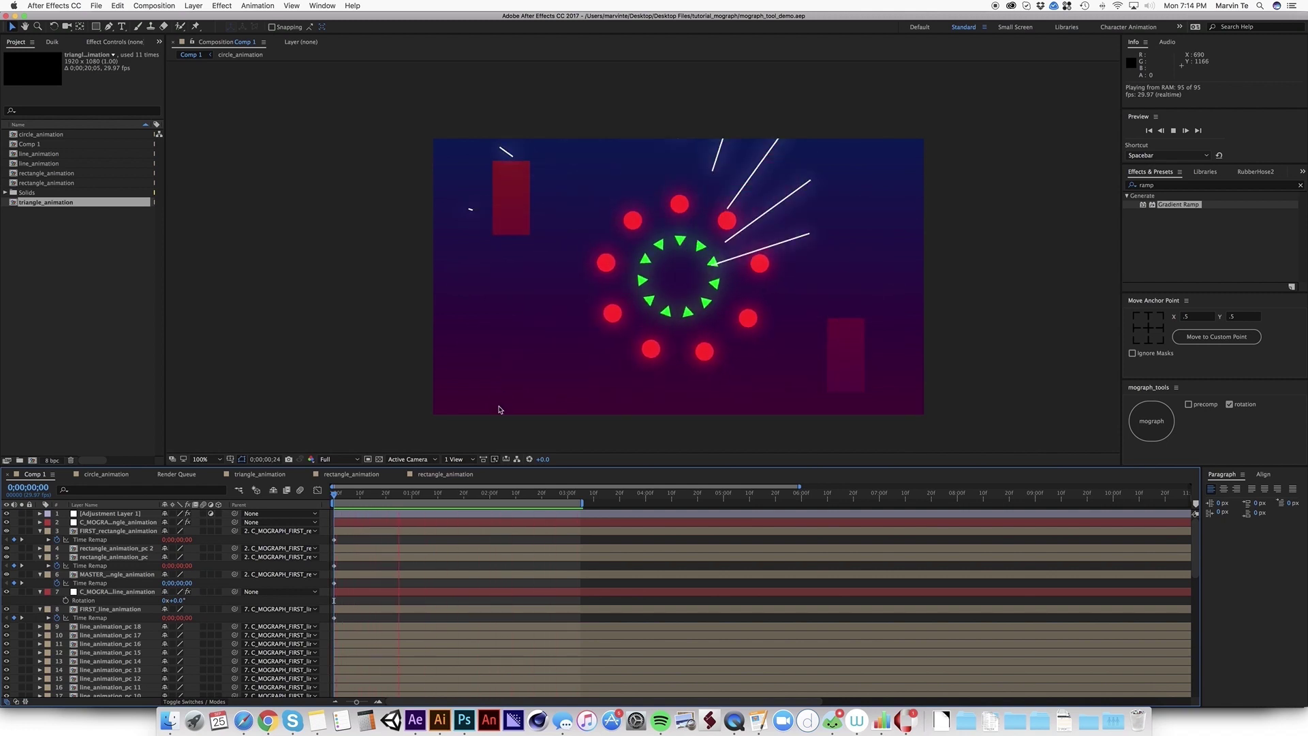
pyautogui.press('space')
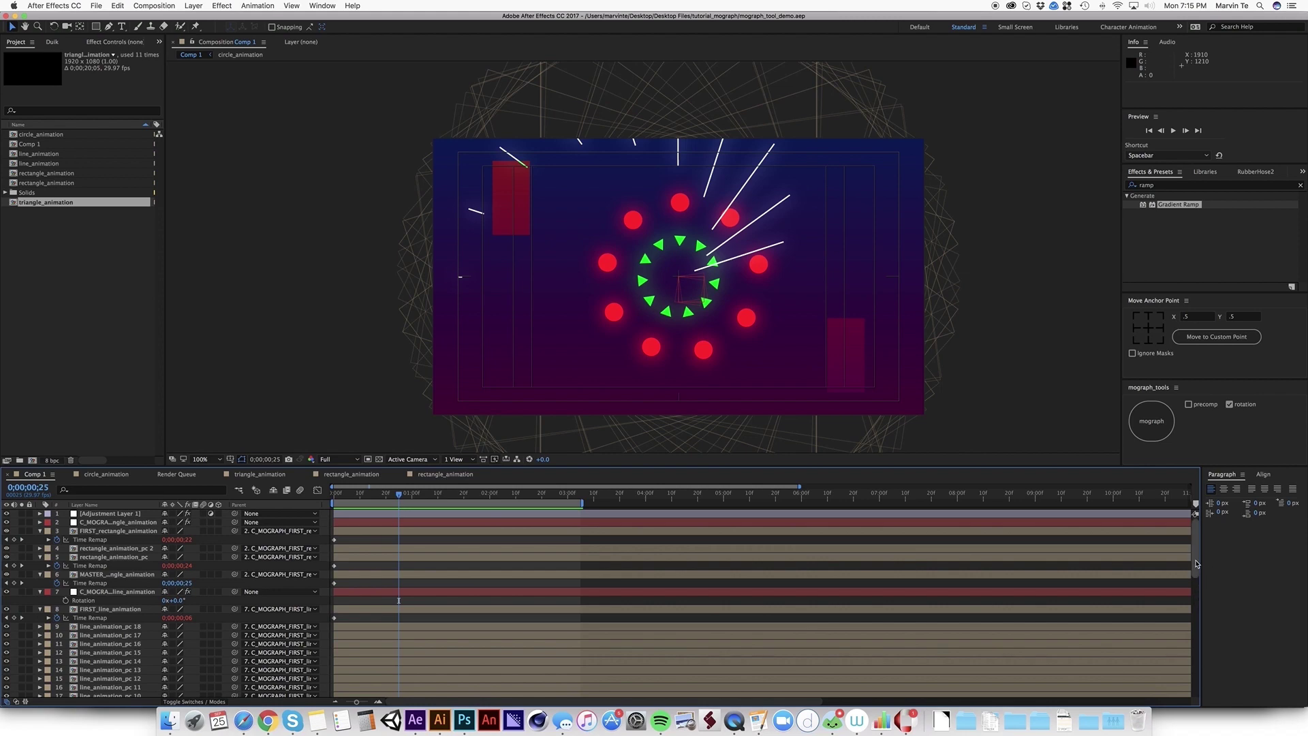
pyautogui.moveTo(1196, 564); pyautogui.dragTo(1176, 711)
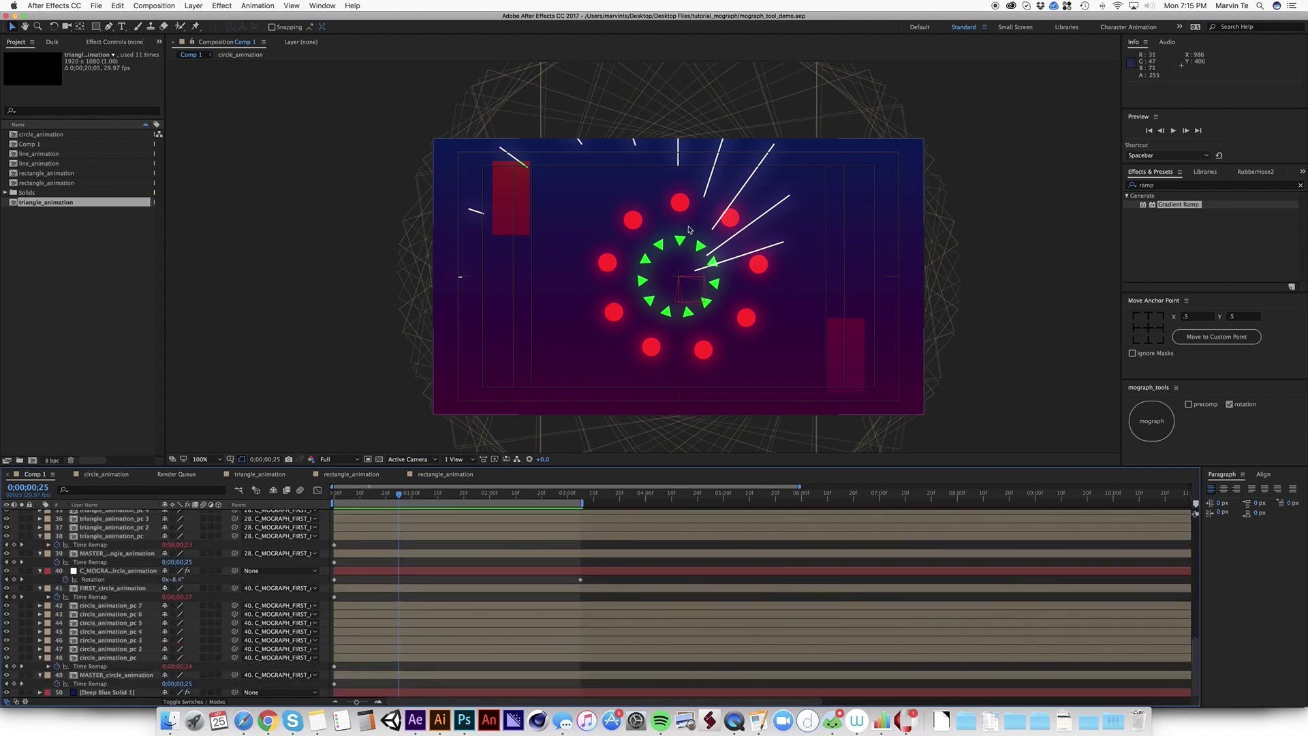
pyautogui.doubleClick(349, 675)
# Step: Preview the circle_animation precomp's growing red circle from near its start
pyautogui.moveTo(311, 505); pyautogui.dragTo(231, 499)
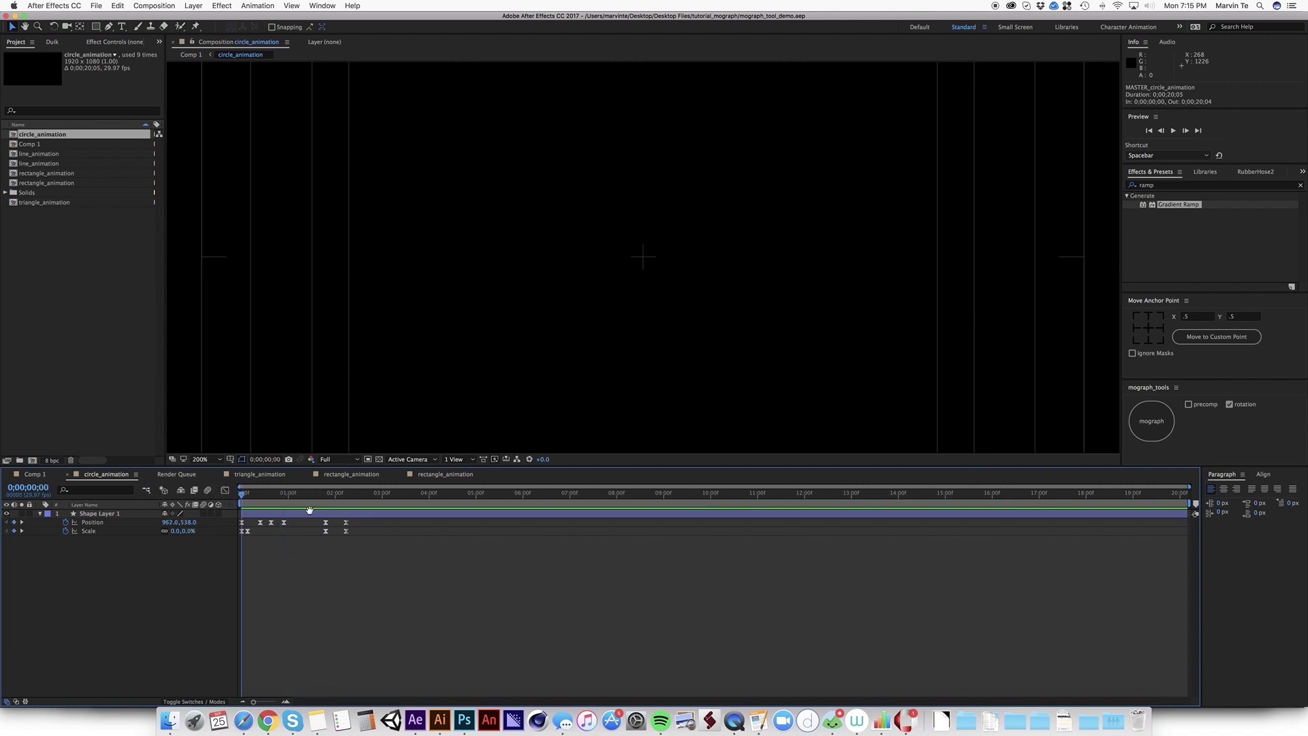
pyautogui.press('space')
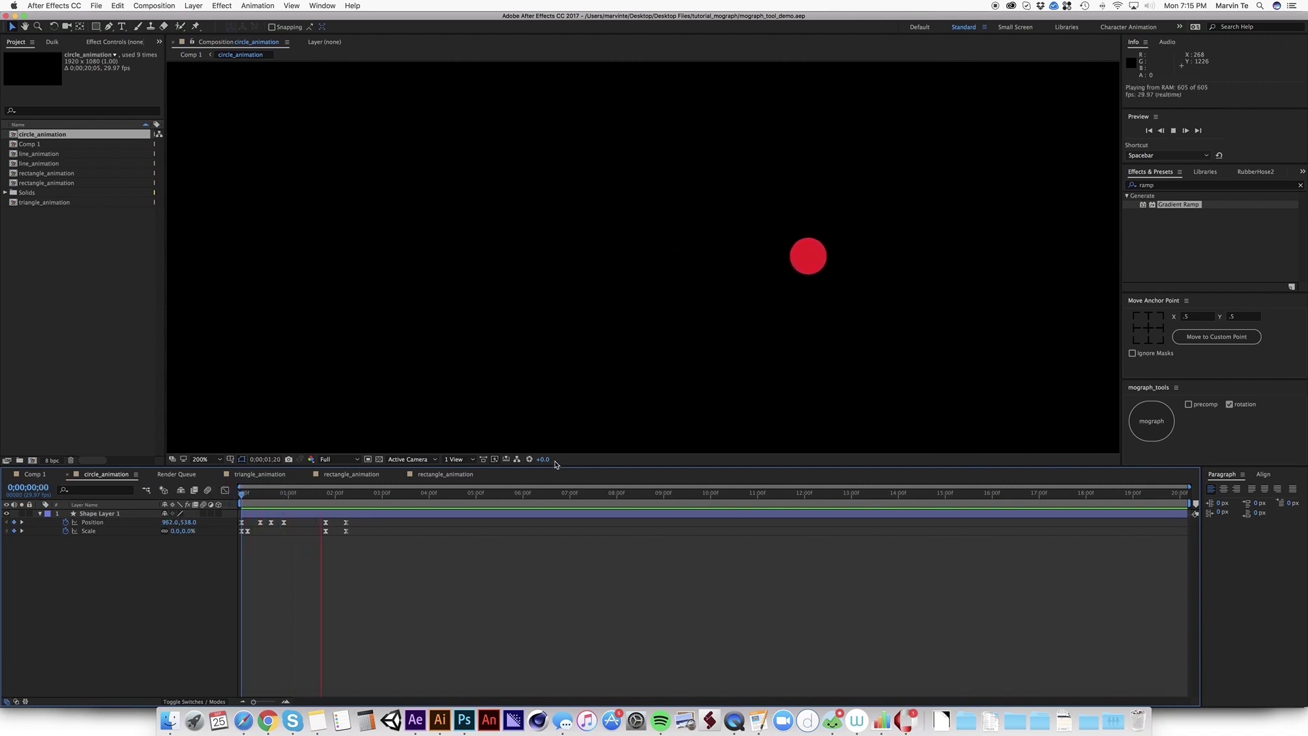
pyautogui.press('space')
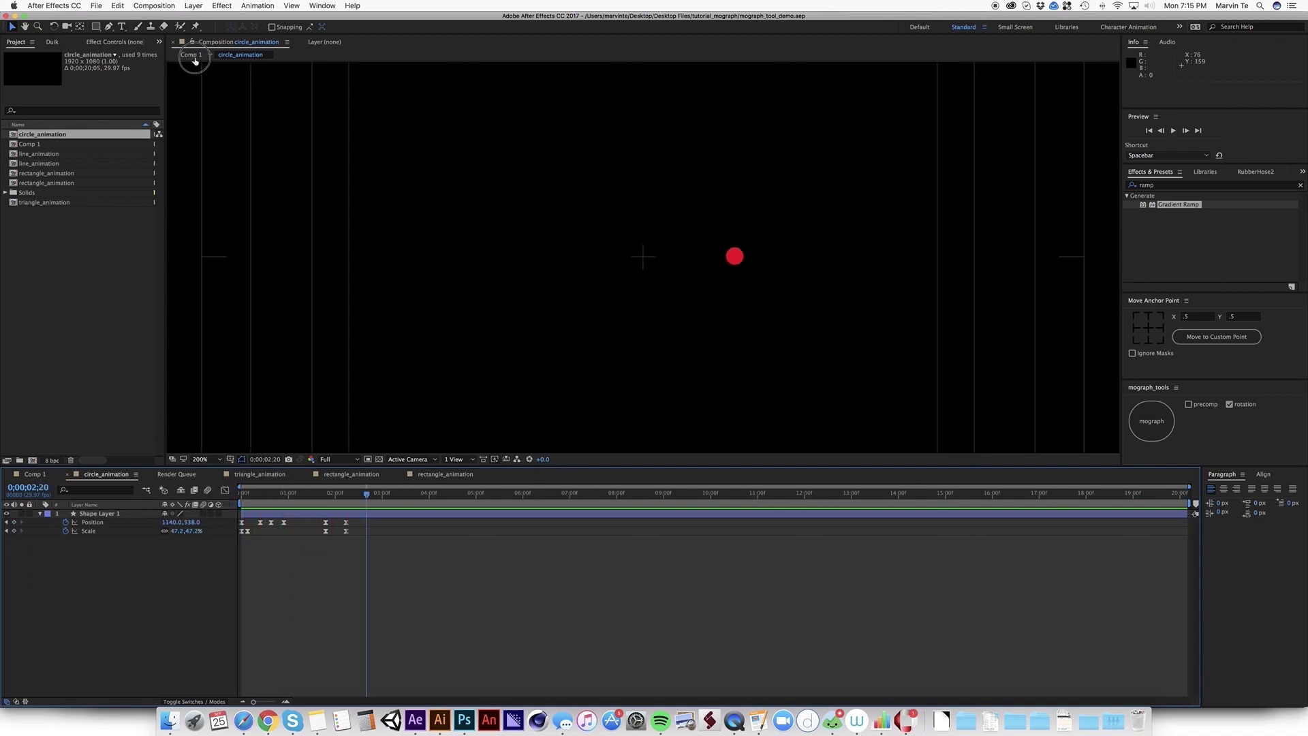
# Step: Return to Comp 1 and replay its ring animation from an earlier frame
pyautogui.click(192, 55)
pyautogui.moveTo(490, 495); pyautogui.dragTo(361, 495)
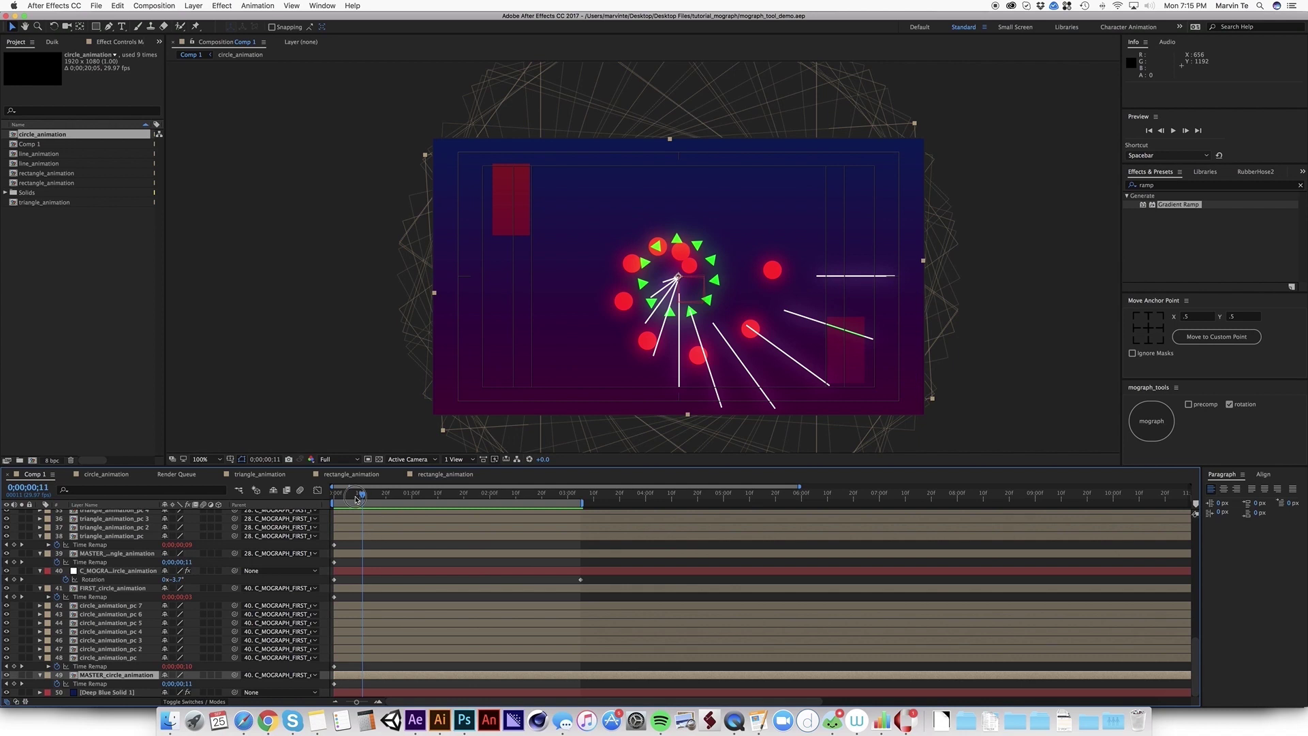
pyautogui.press('space')
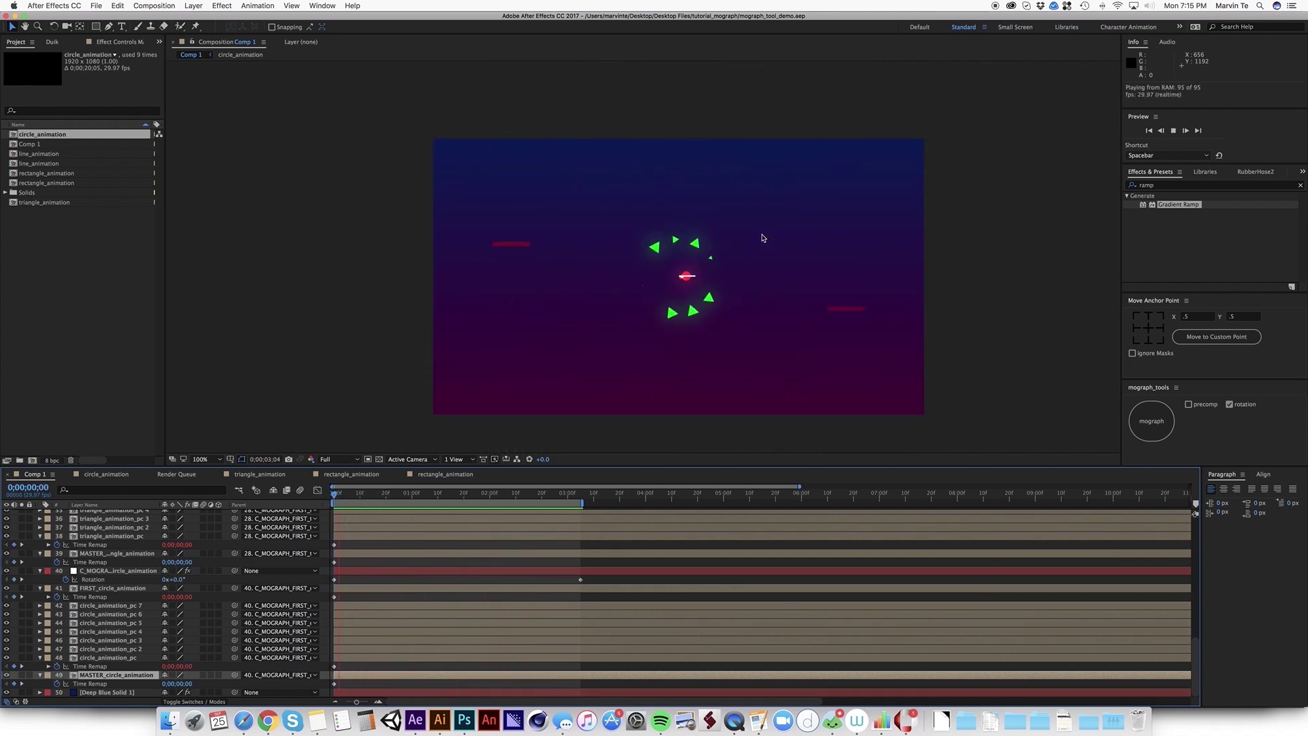
pyautogui.press('space')
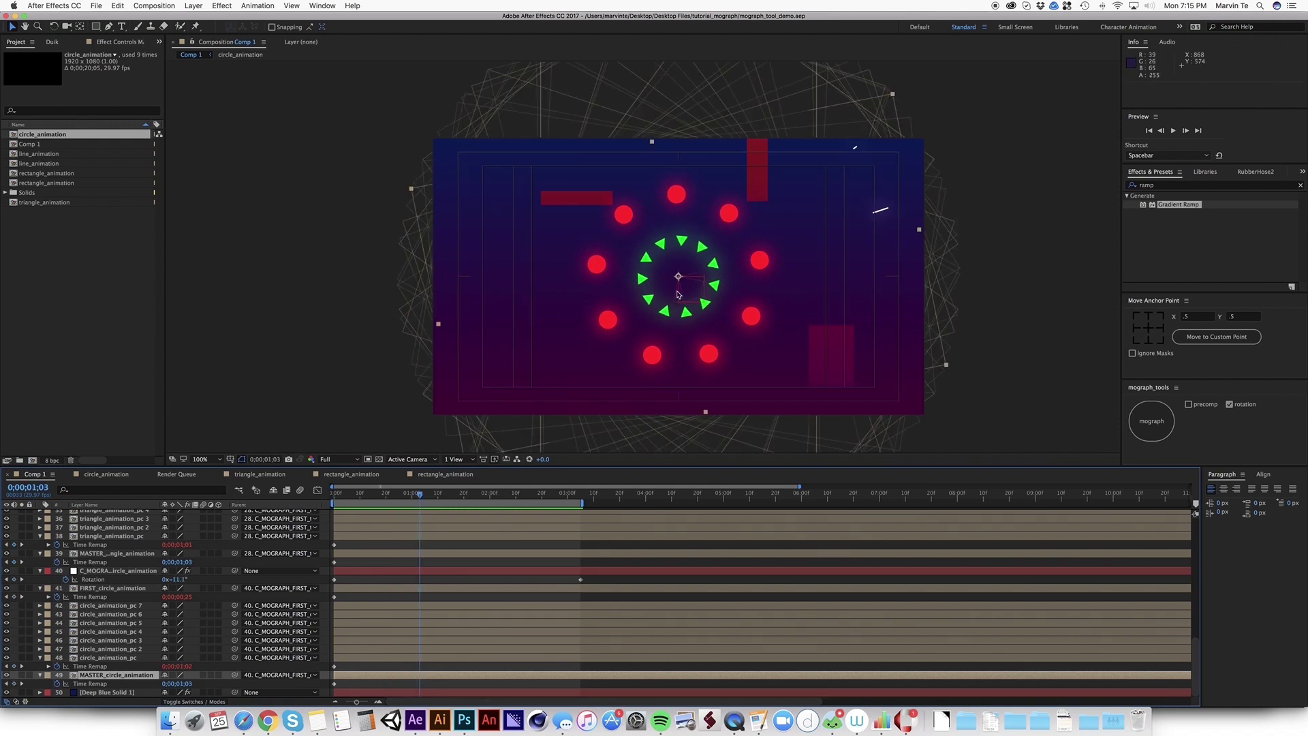
pyautogui.click(100, 7)
# Step: Start a new project and add a 1920×1080 HDTV 29.97 composition, Comp 1
pyautogui.moveTo(105, 19)
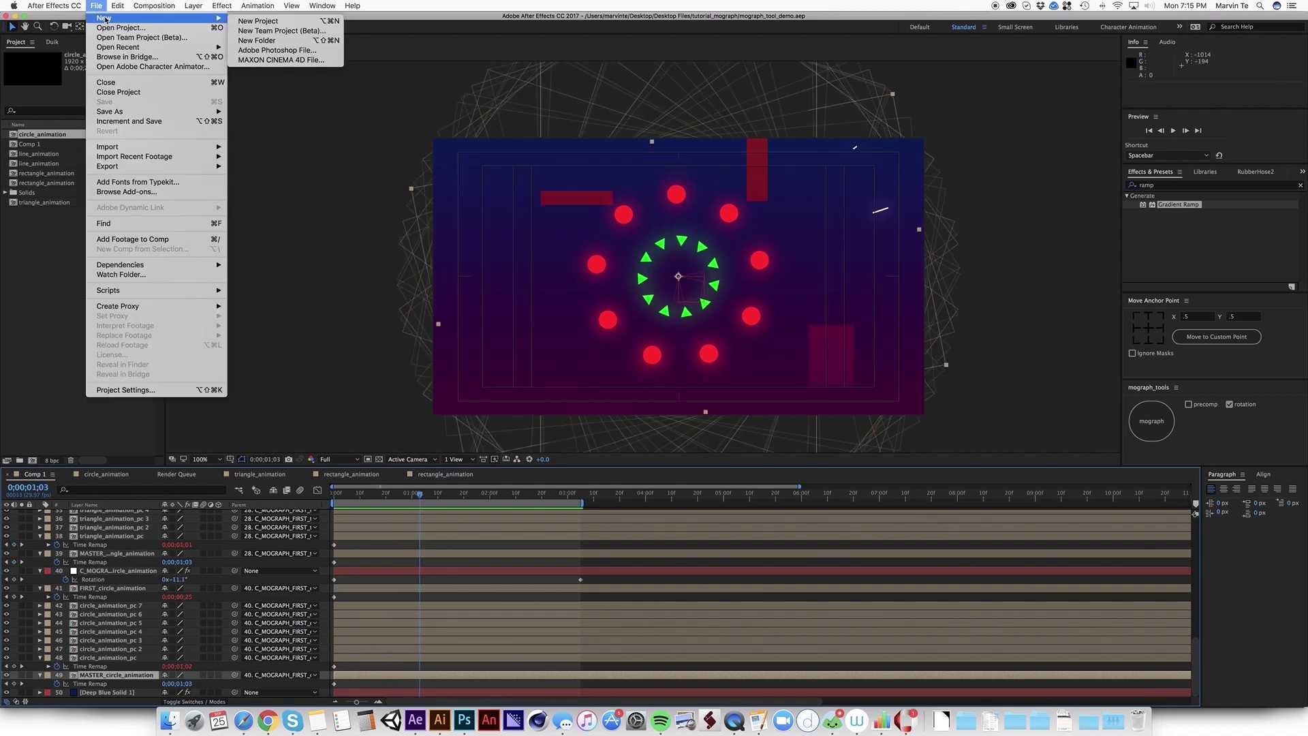
pyautogui.click(289, 21)
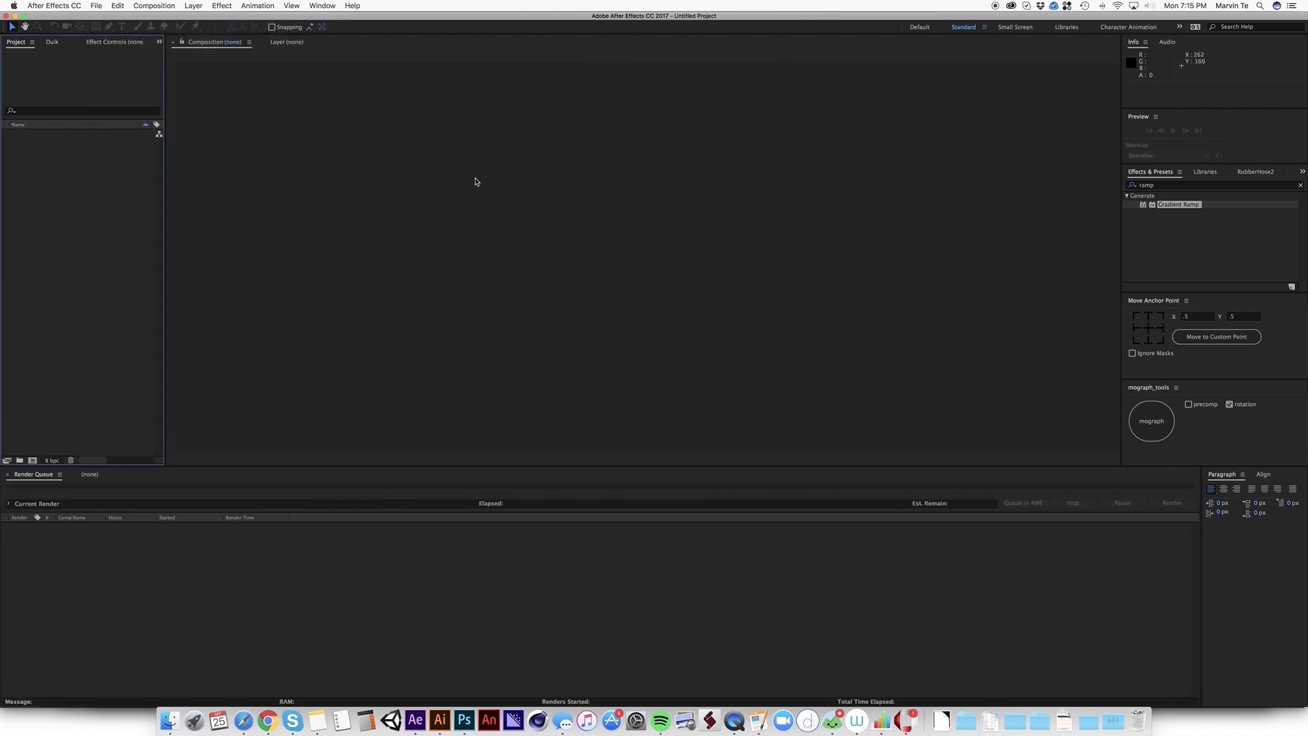
pyautogui.click(156, 6)
pyautogui.click(165, 18)
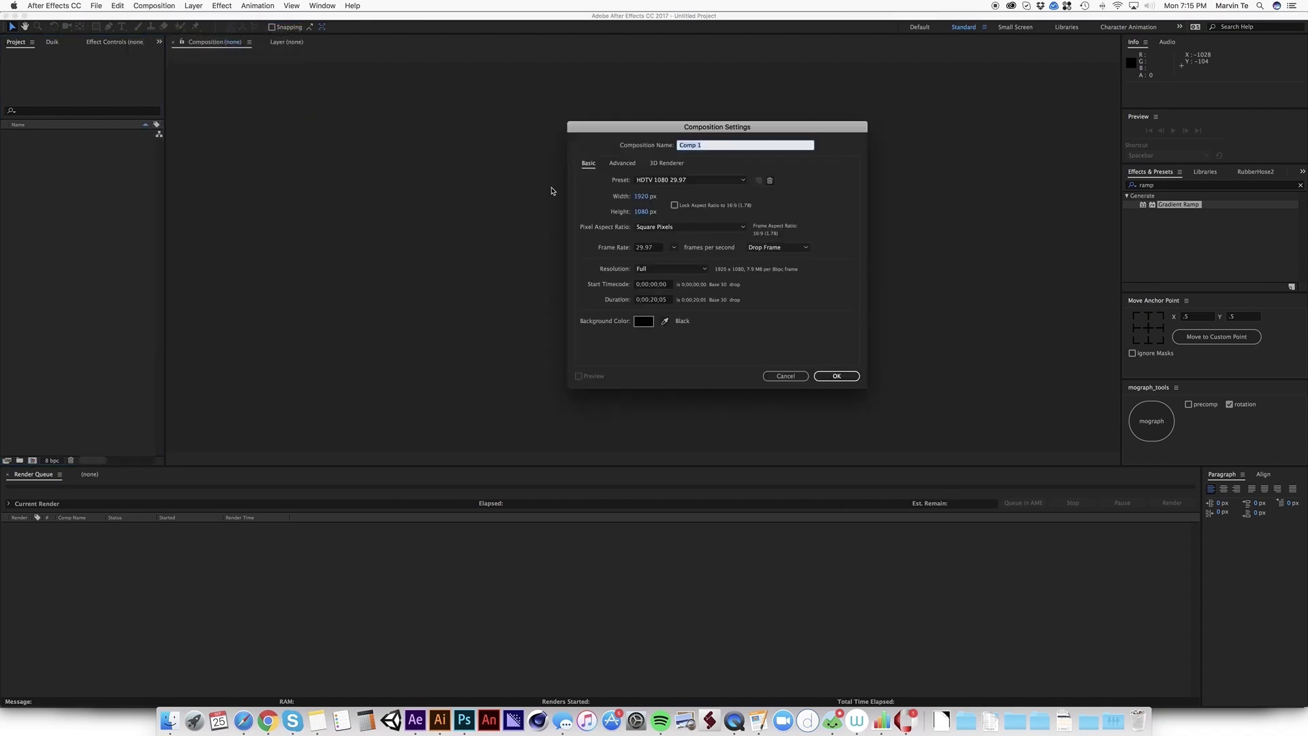
pyautogui.click(836, 376)
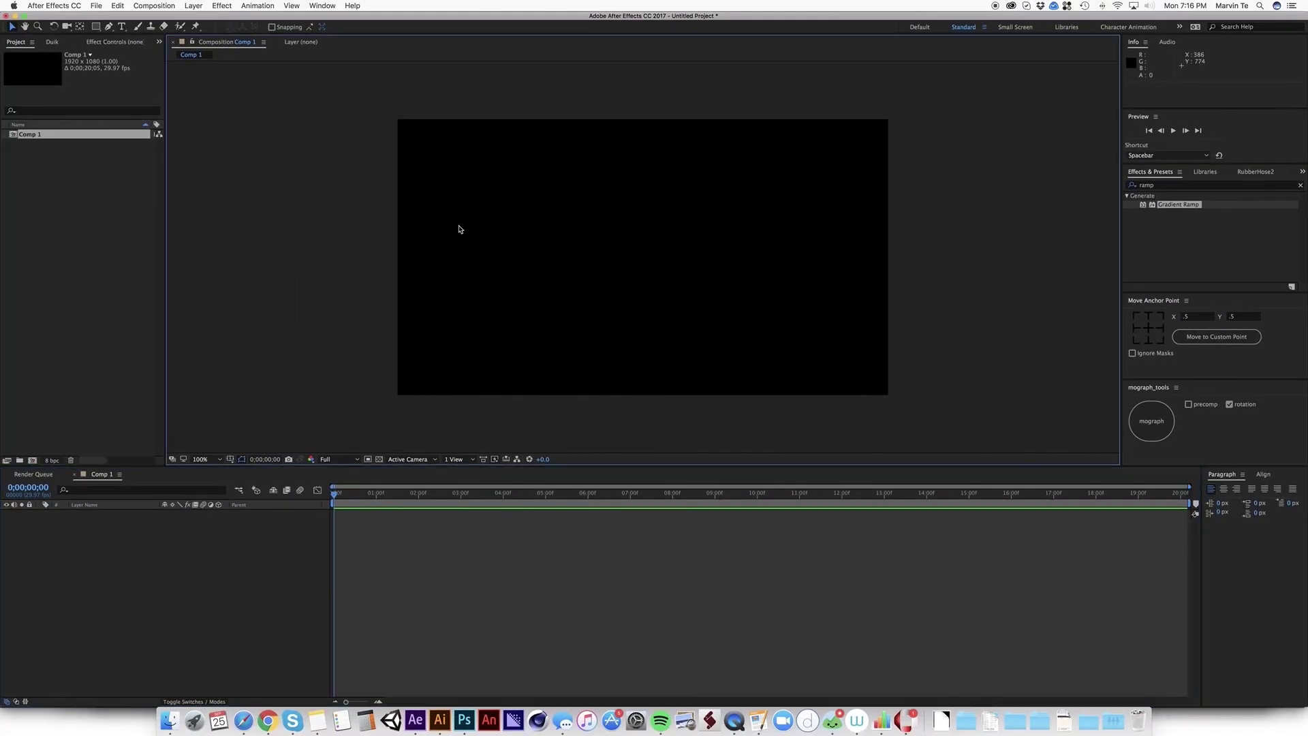
# Step: Show Title/Action Safe guides and draw a small magenta circle at the composition centre
pyautogui.click(95, 28)
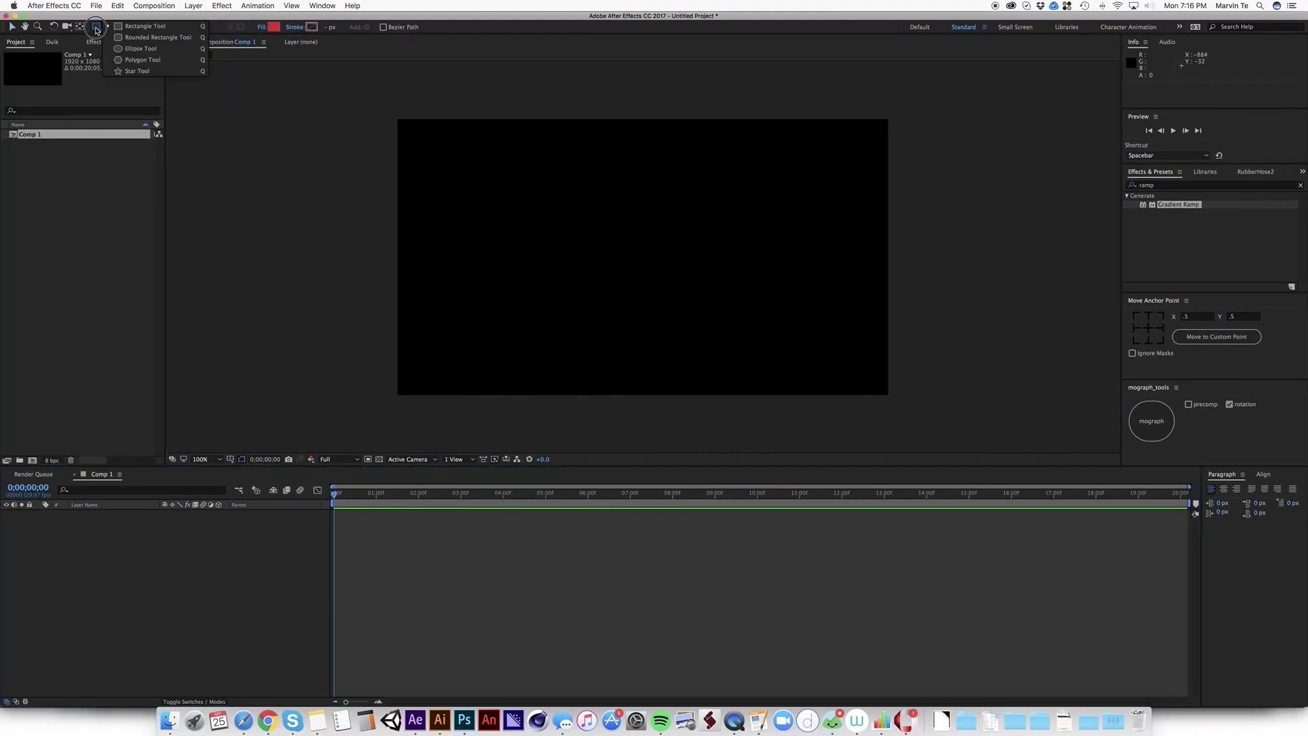
pyautogui.click(129, 49)
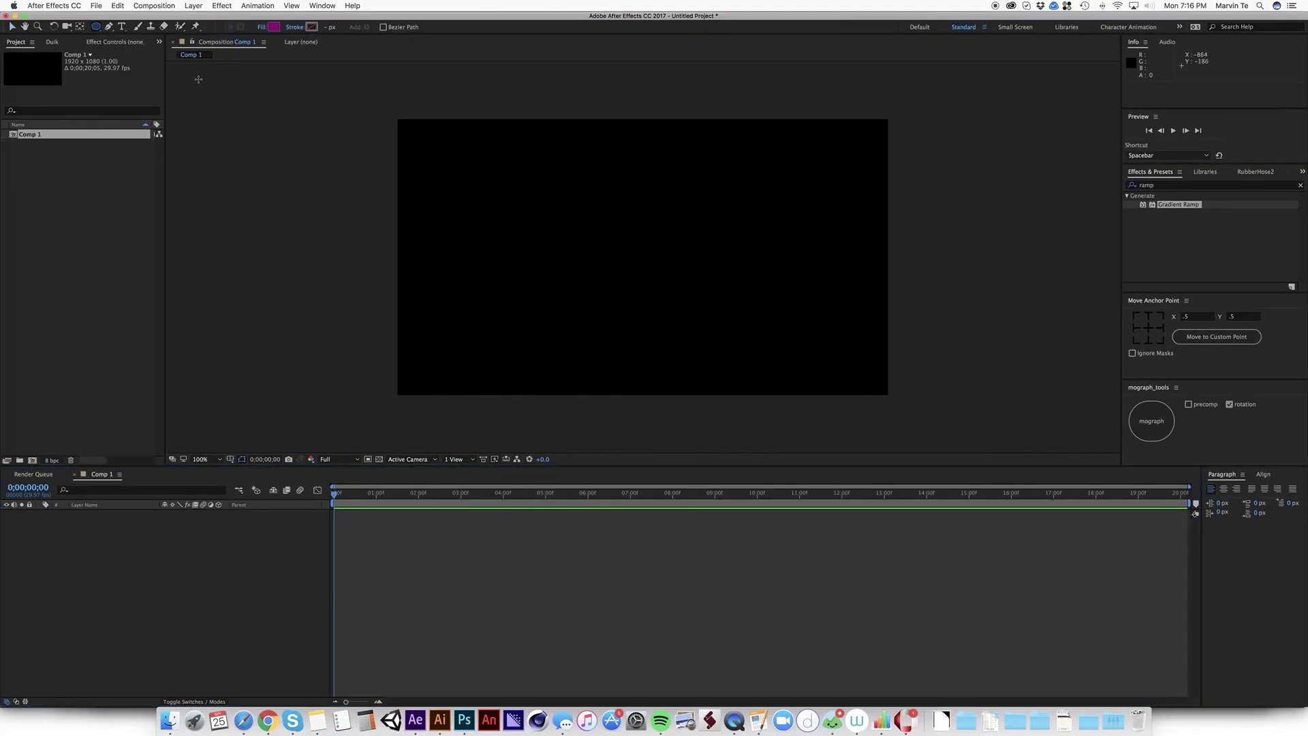
pyautogui.click(231, 460)
pyautogui.click(263, 469)
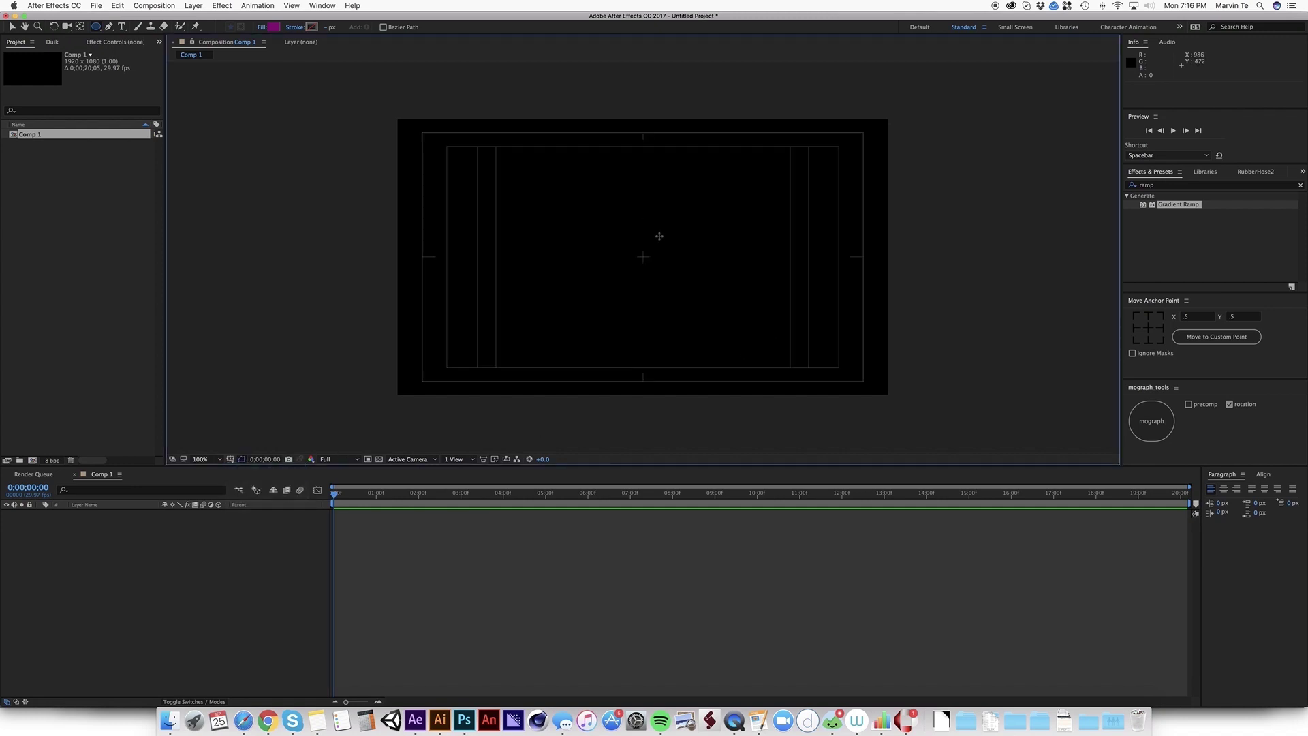
pyautogui.moveTo(636, 245); pyautogui.dragTo(656, 266)
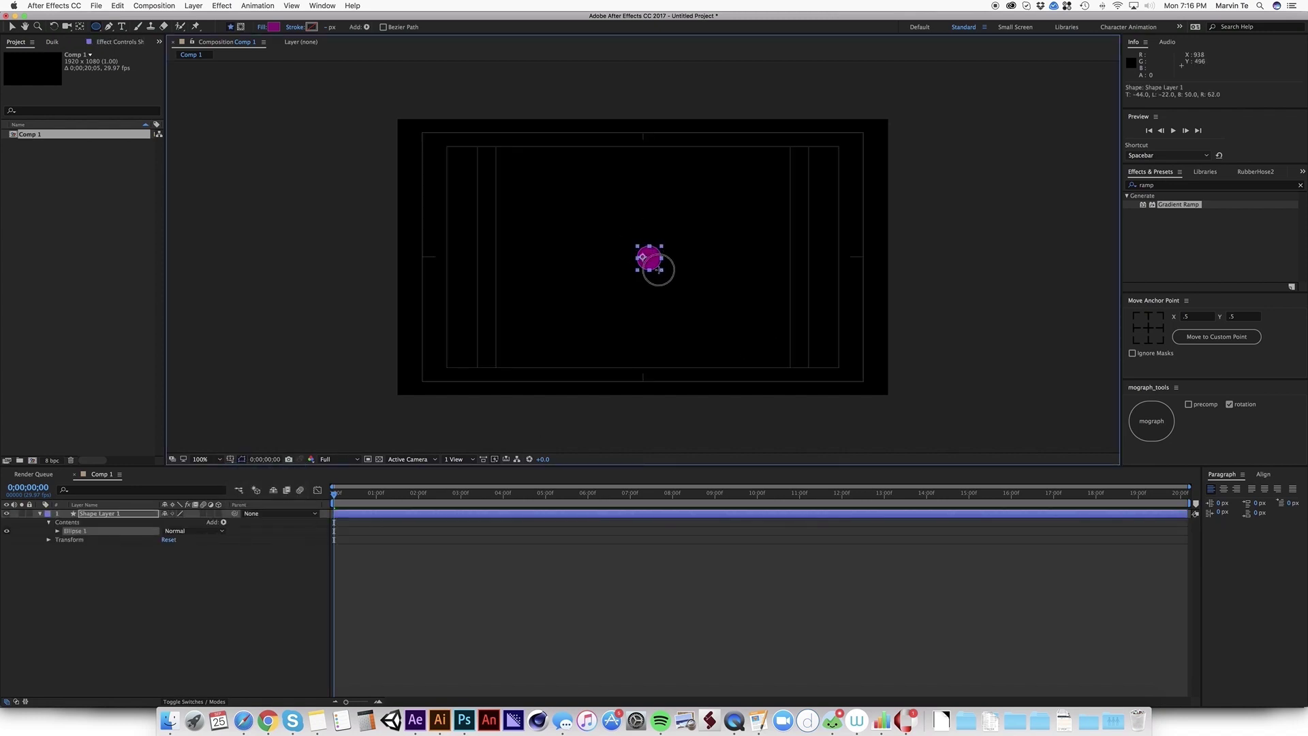
# Step: Reveal the circle's Position and Scale keyframes and set the starting Scale to 0%
pyautogui.press('space')
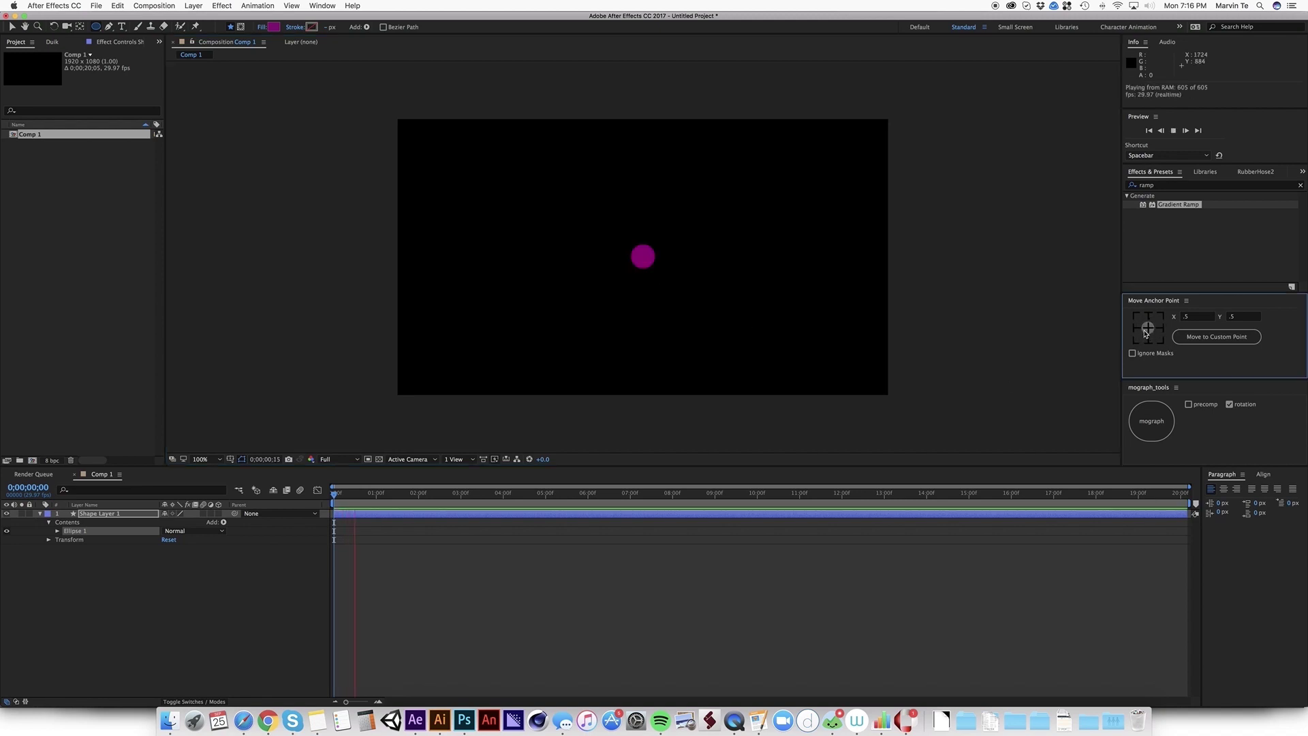
pyautogui.press('space')
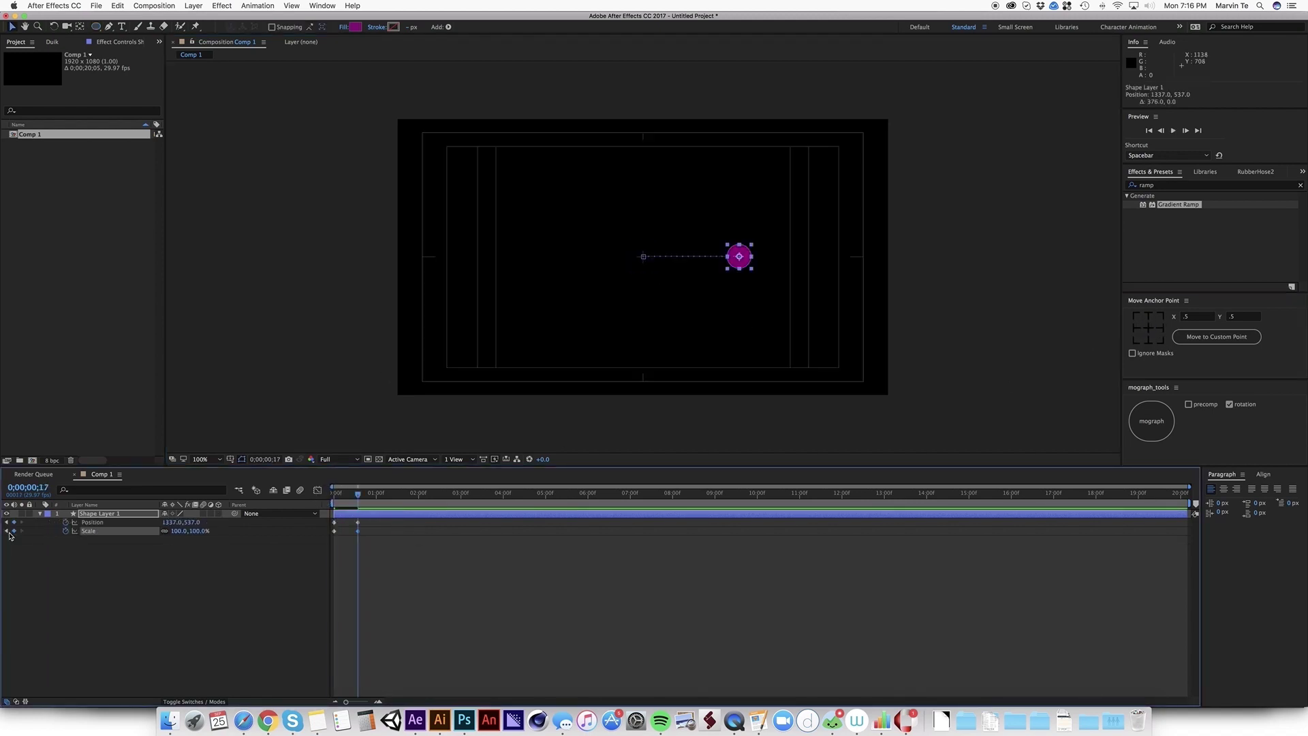
pyautogui.press('u')
pyautogui.click(199, 531)
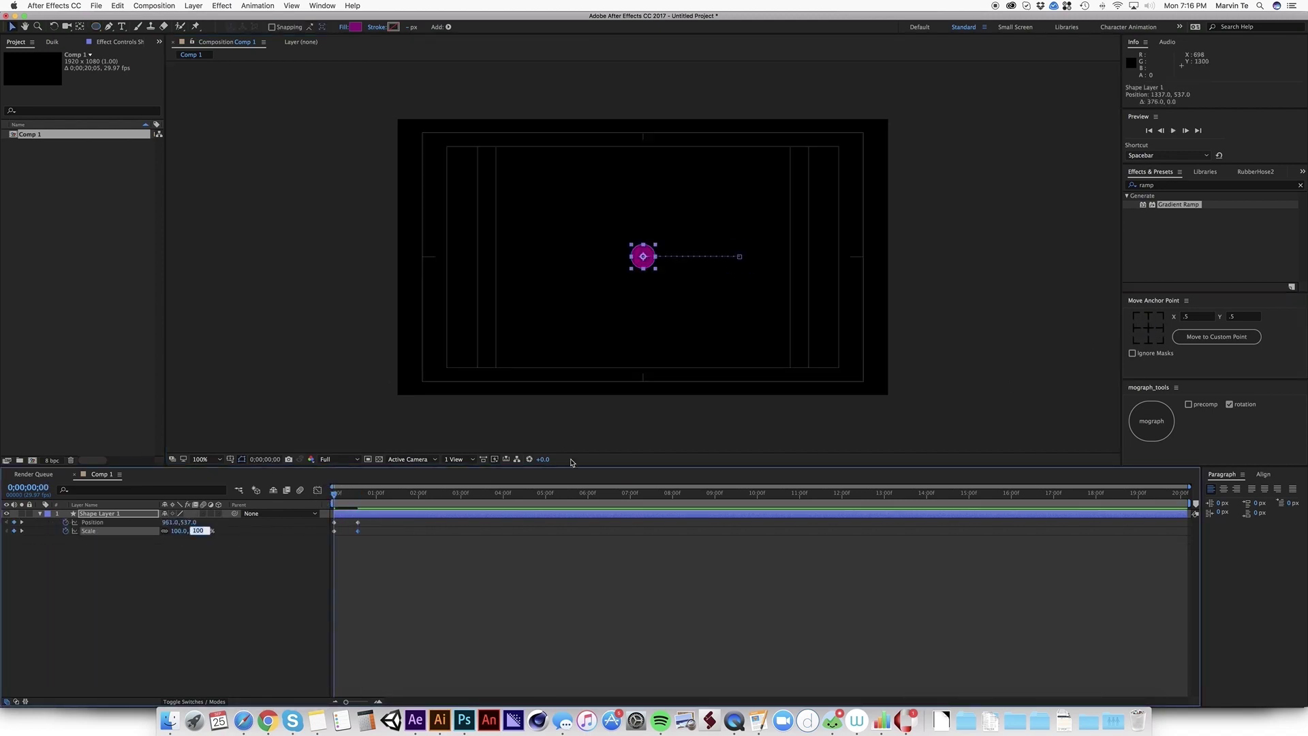
pyautogui.write('0')
pyautogui.press('Return')
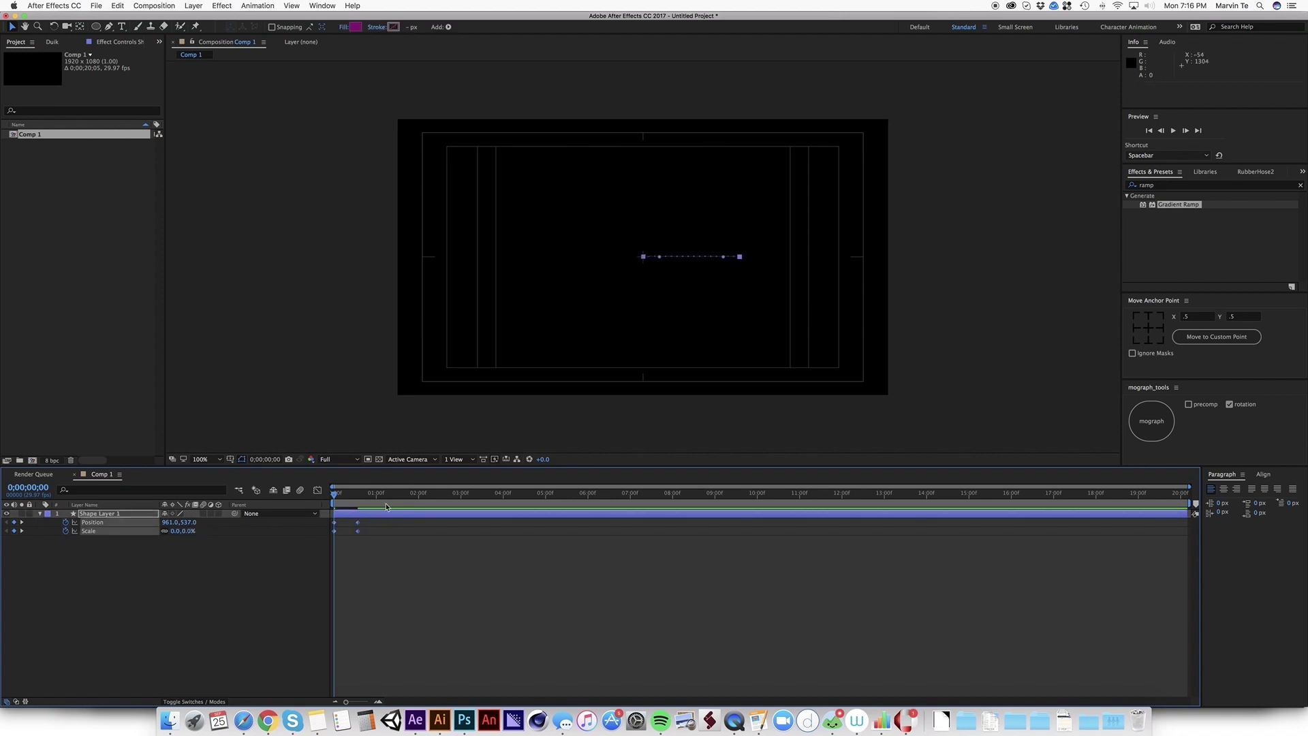
# Step: Apply Easy Ease to all keyframes and preview the growing, sliding circle
pyautogui.press('F9')
pyautogui.click(408, 593)
pyautogui.press('space')
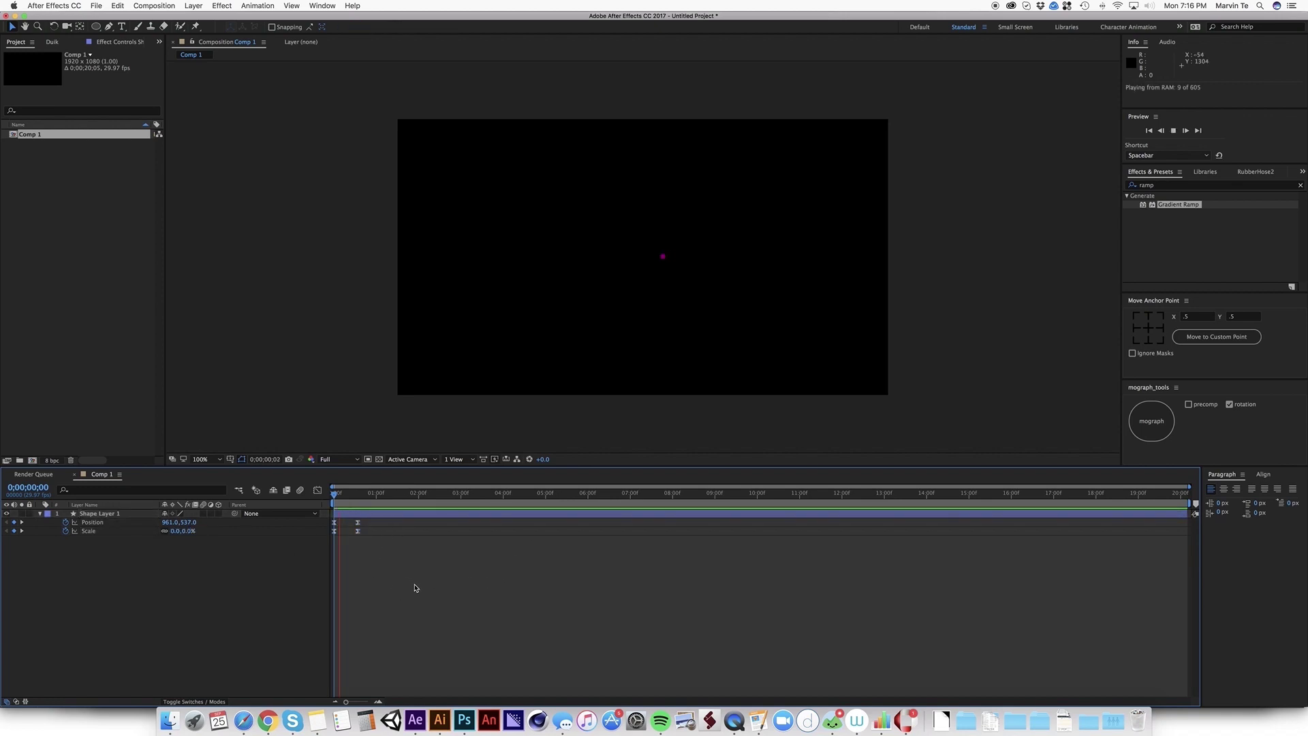
pyautogui.press('space')
pyautogui.press('space')
pyautogui.click(371, 498)
pyautogui.press('space')
pyautogui.press('space')
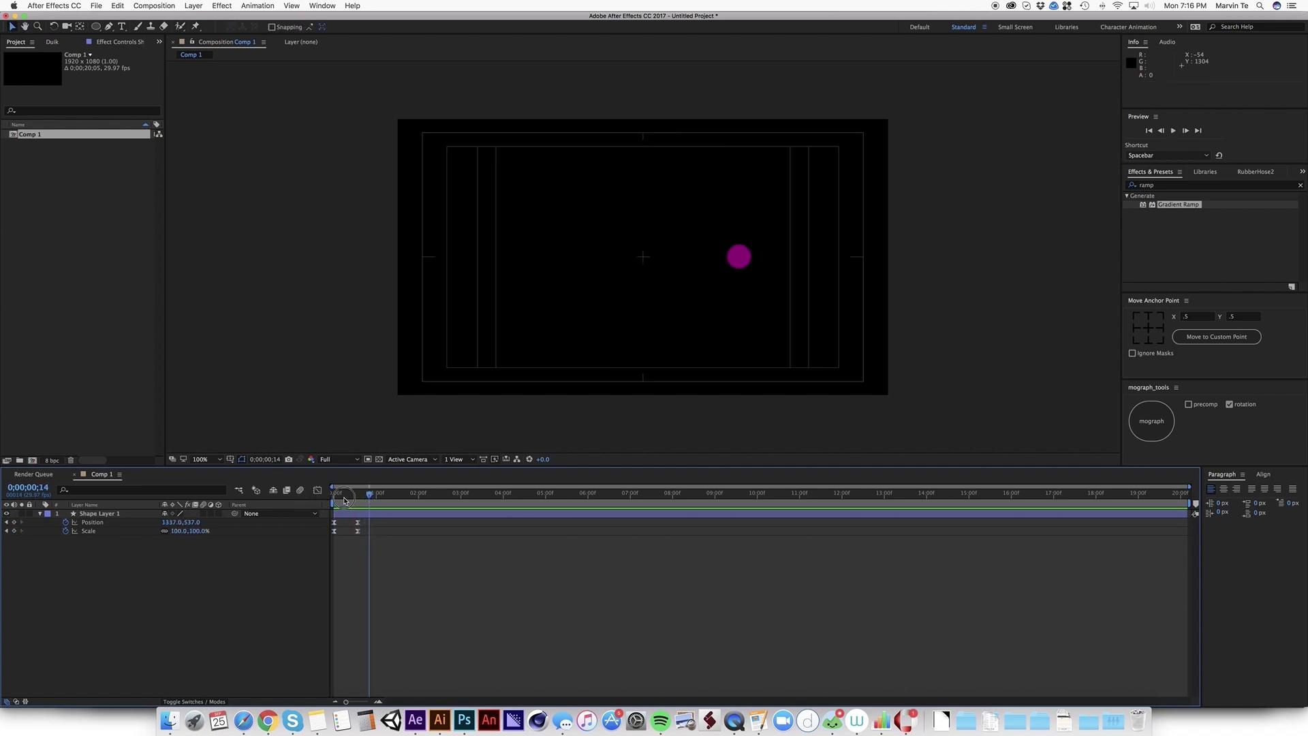
# Step: Precompose Shape Layer 1 into 'circle animation' and select the new precomp layer
pyautogui.moveTo(344, 501); pyautogui.dragTo(339, 498)
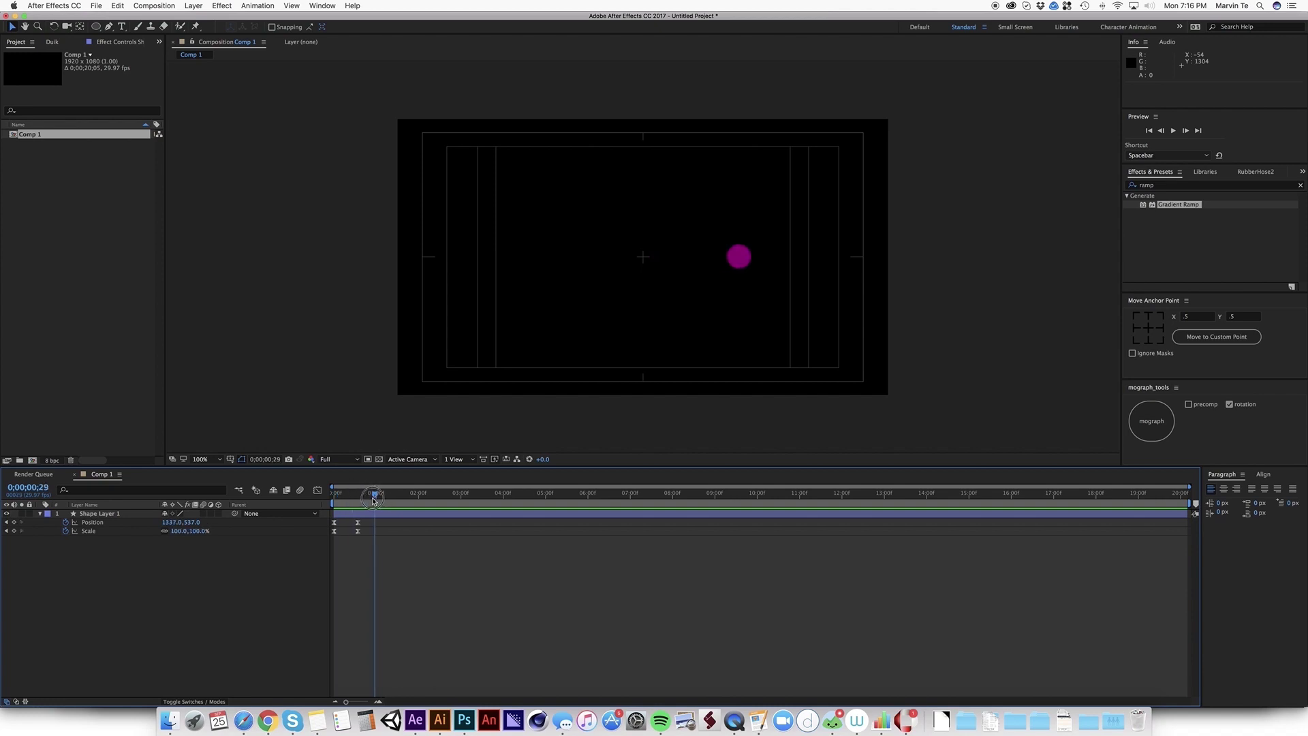
pyautogui.click(369, 515)
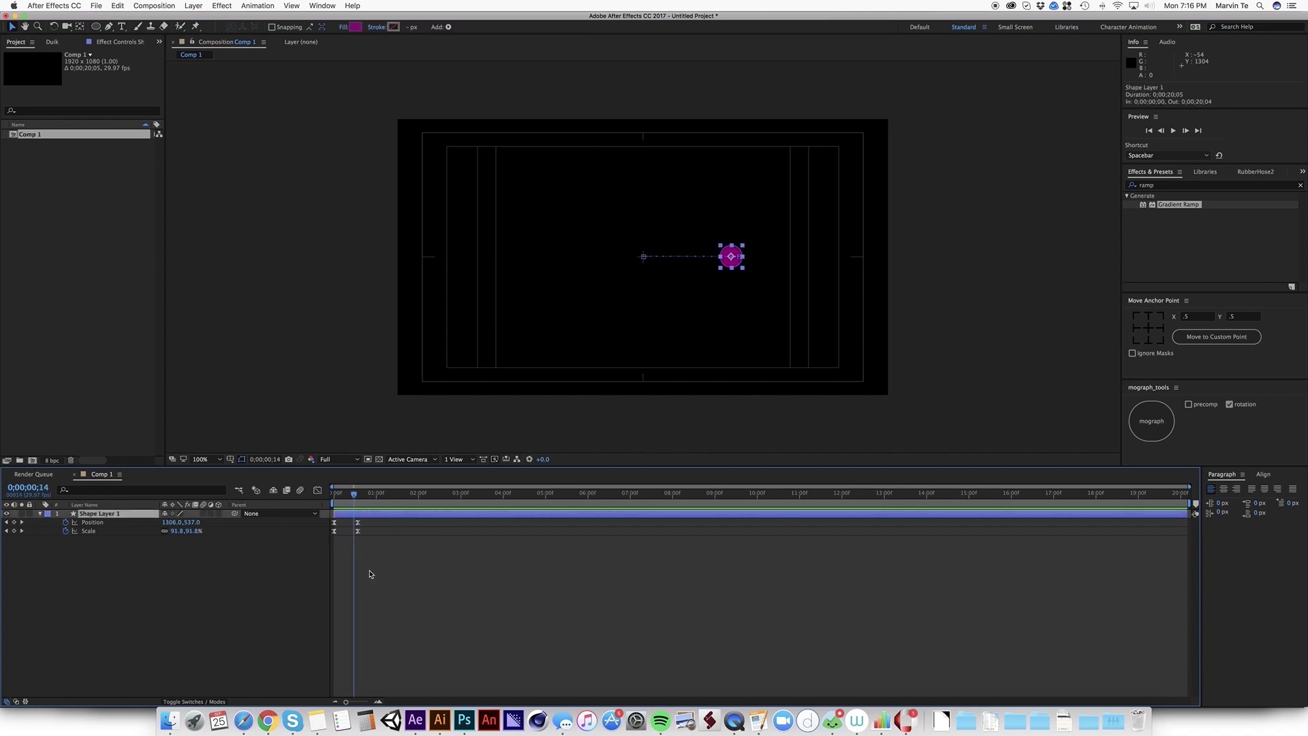
pyautogui.press('super+shift+c')
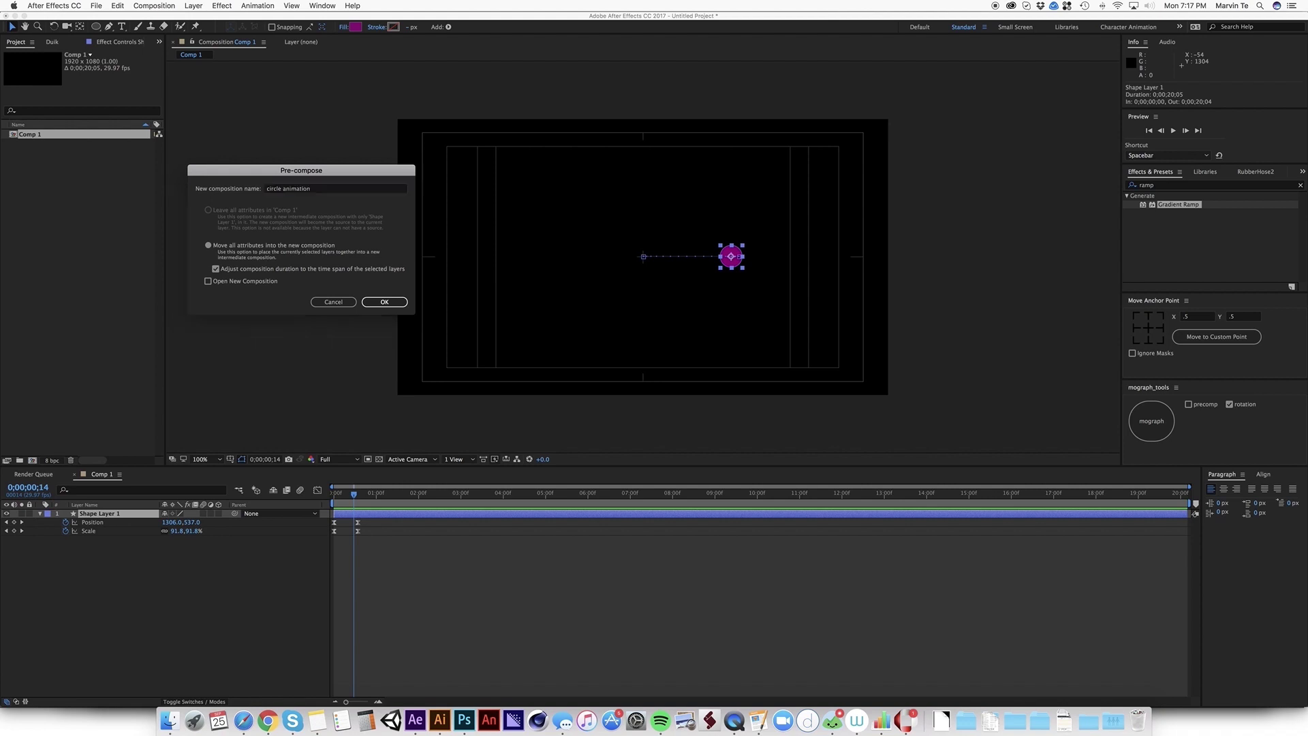
pyautogui.press('Return')
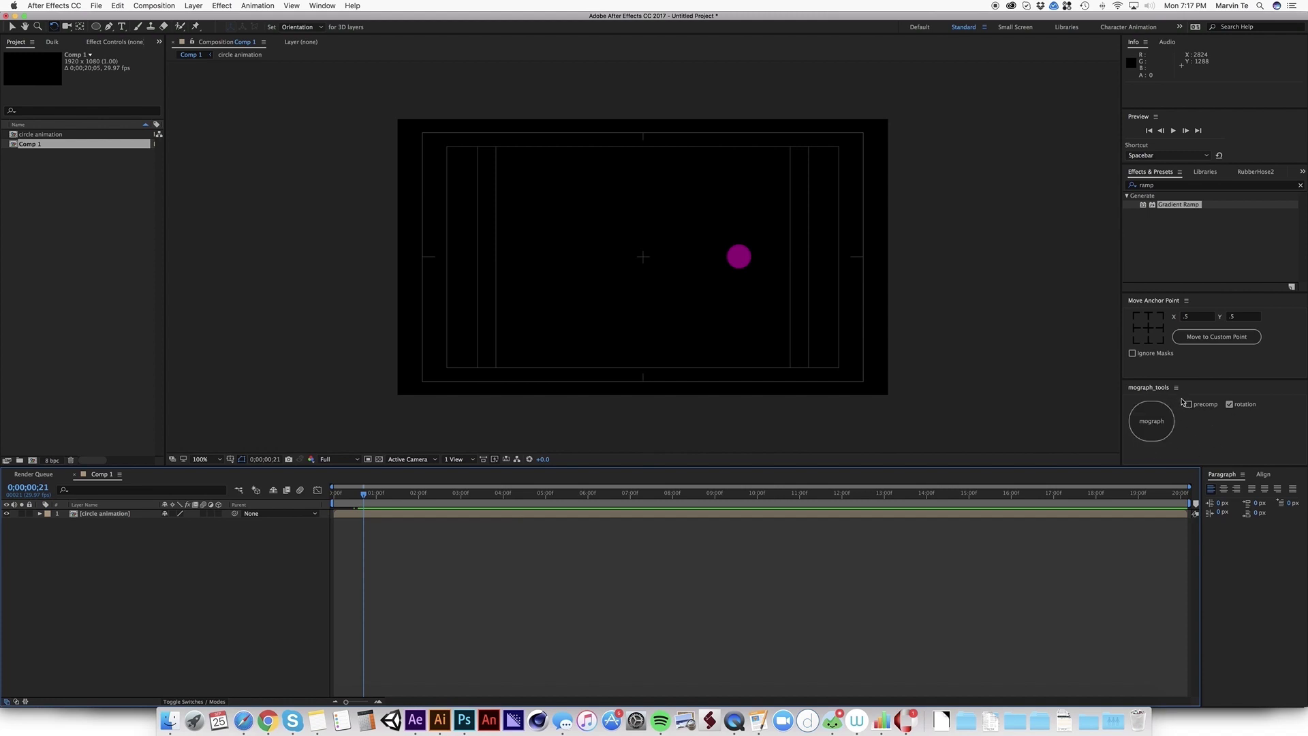
pyautogui.click(363, 515)
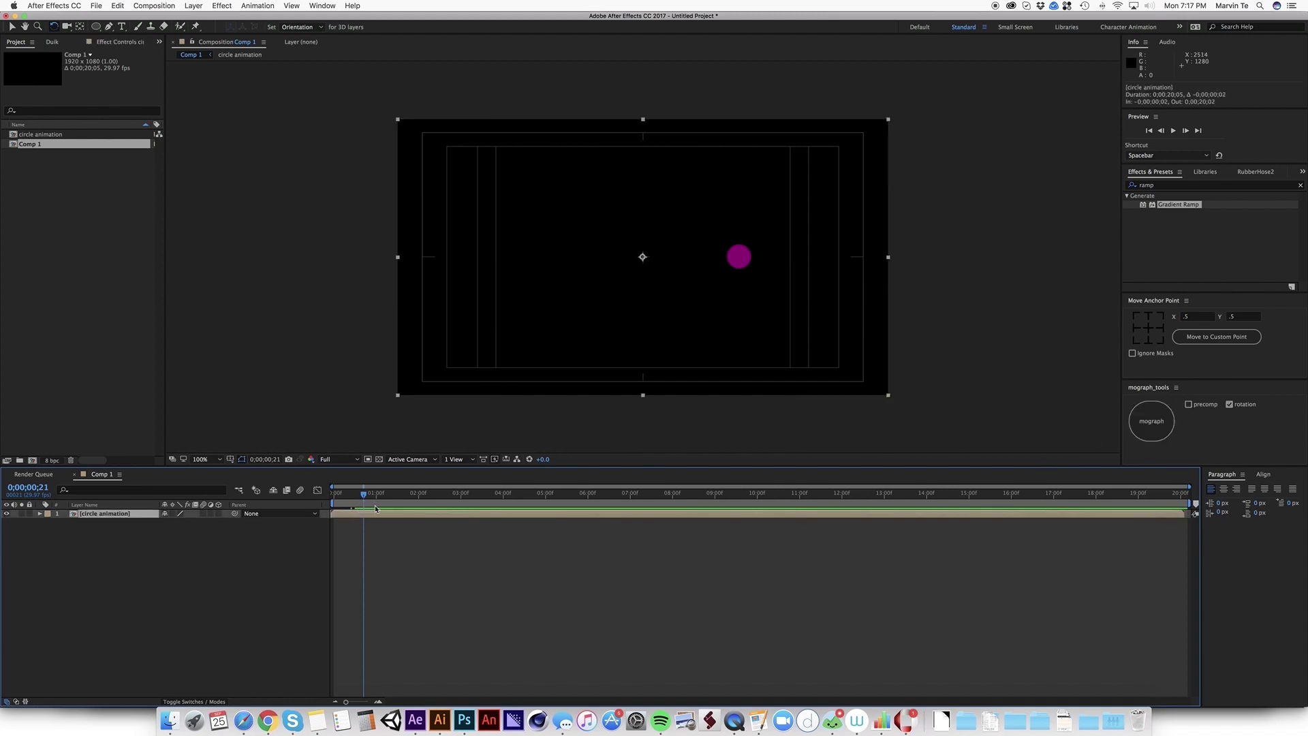
# Step: Duplicate the circle animation layer into three copies, preview, and select all three
pyautogui.moveTo(365, 513); pyautogui.dragTo(379, 515)
pyautogui.press('Home')
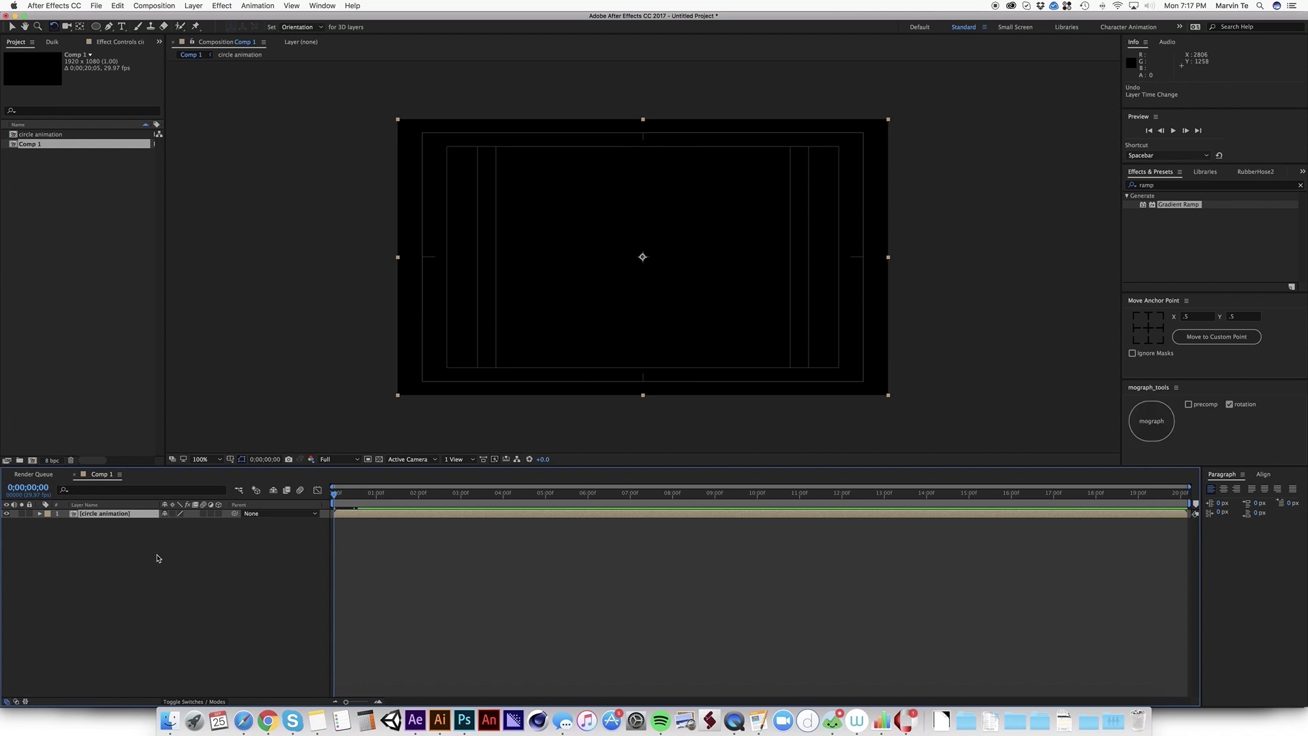
pyautogui.press('super+d')
pyautogui.press('super+d')
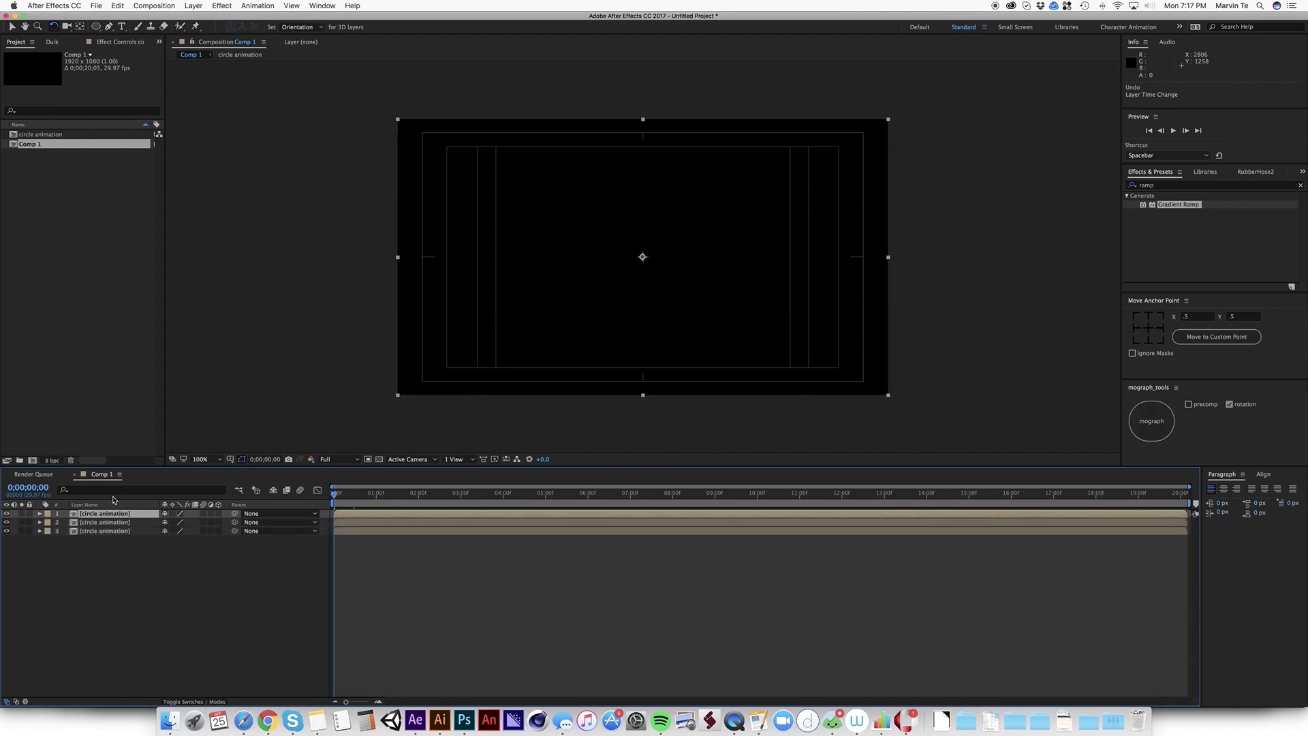
pyautogui.click(142, 538)
pyautogui.press('space')
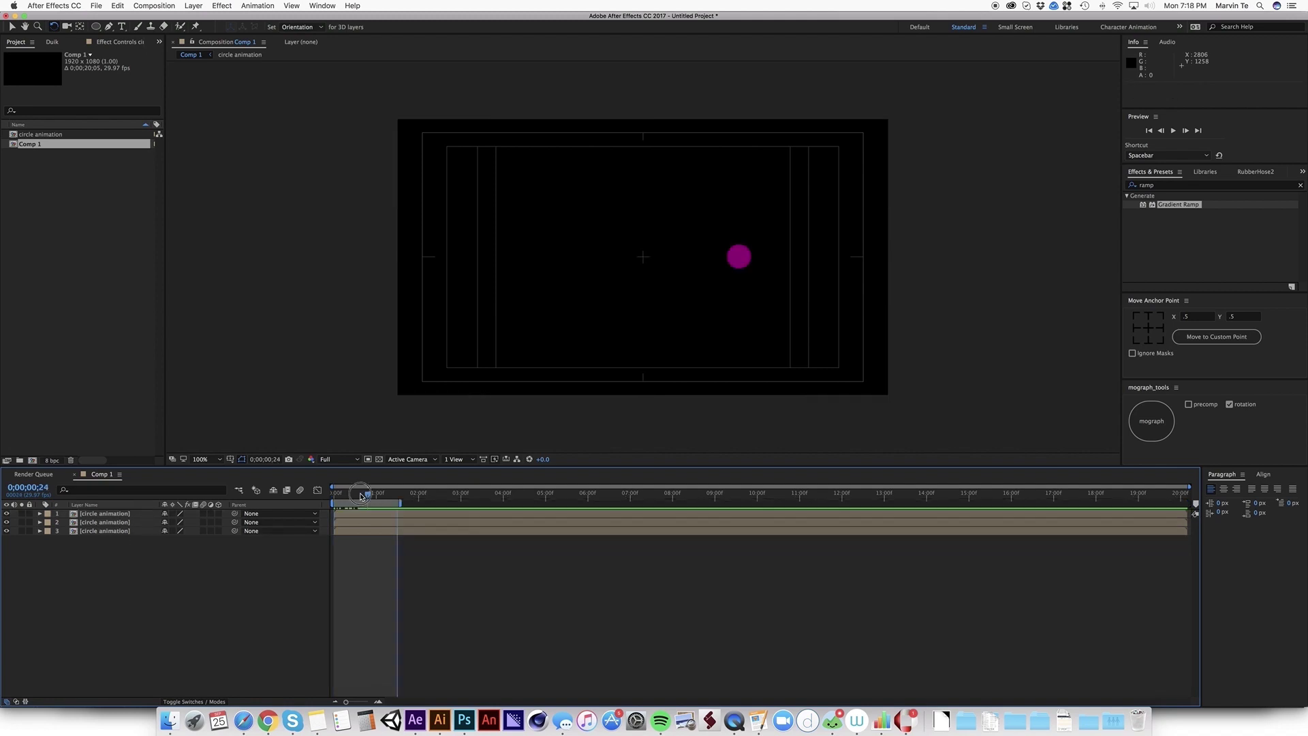
pyautogui.click(95, 514)
pyautogui.keyDown('shift'); pyautogui.click(118, 531); pyautogui.keyUp('shift')
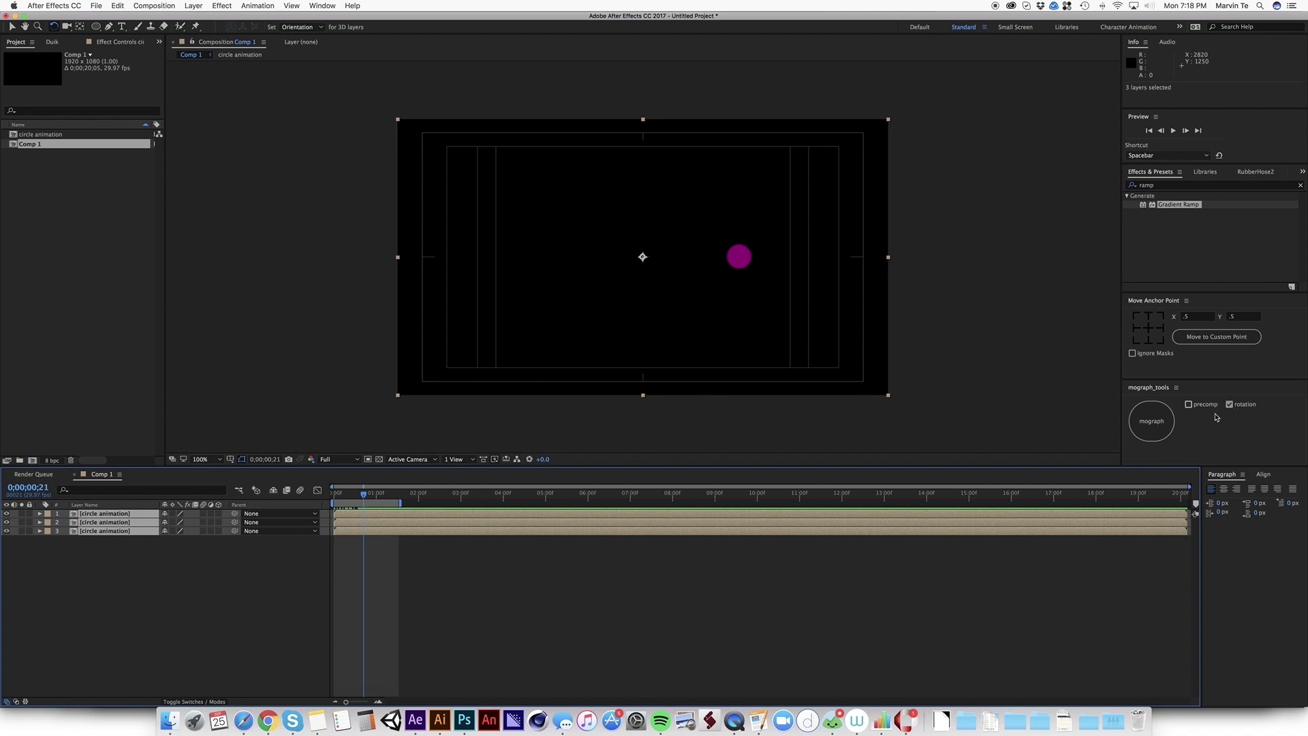
# Step: Rig the three layers with mograph_tools rotation, preview, and select circle animation_pc
pyautogui.click(1152, 429)
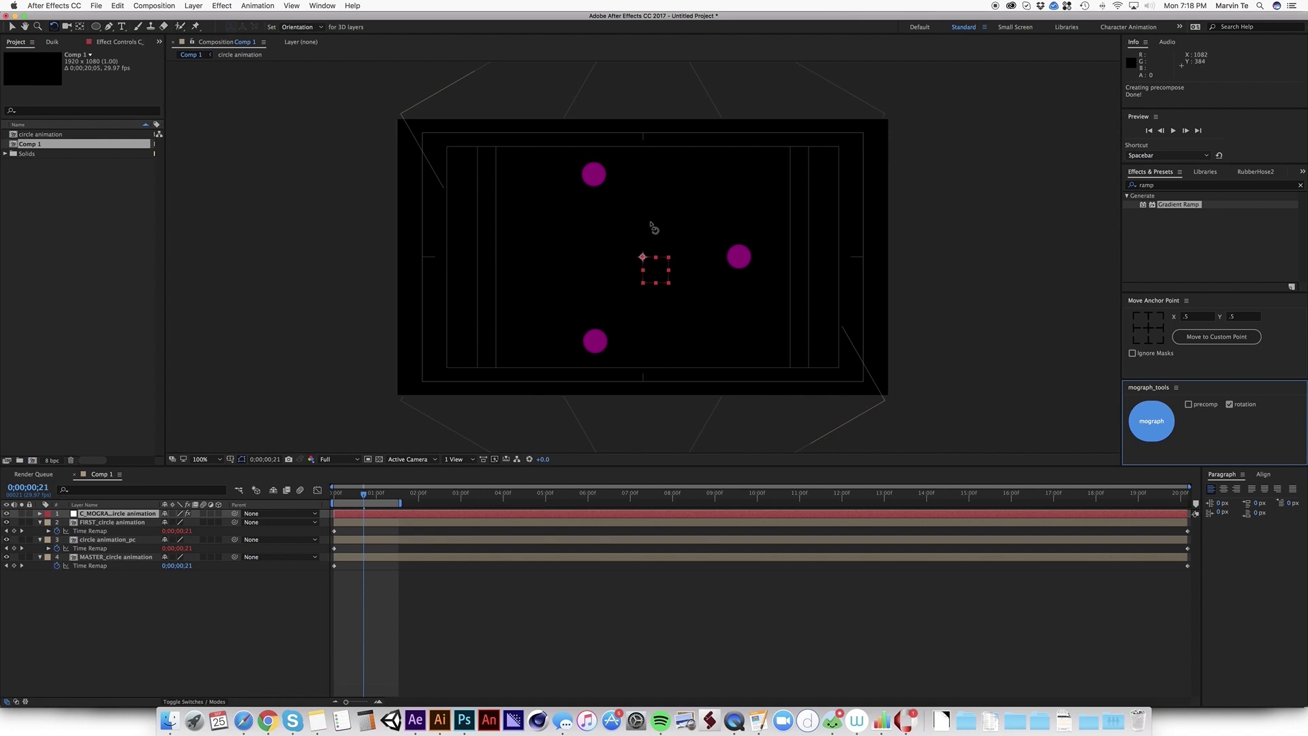
pyautogui.click(391, 551)
pyautogui.press('space')
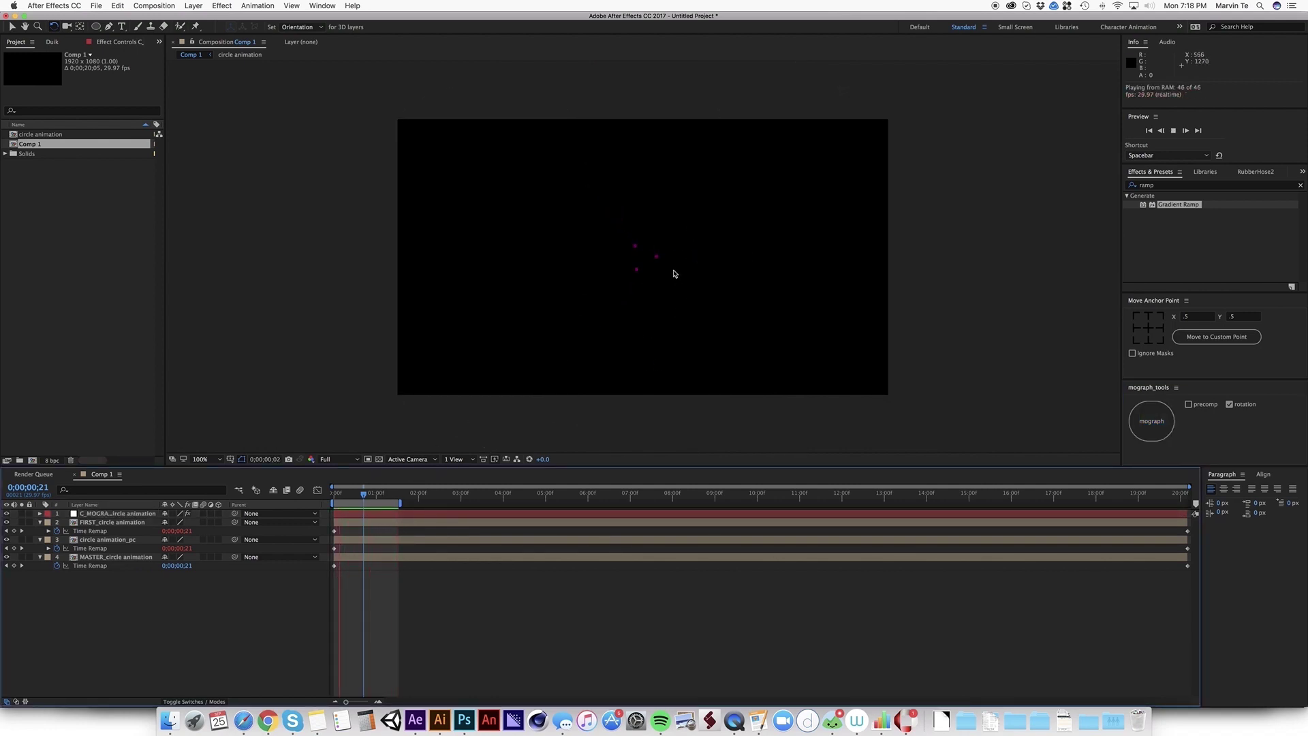
pyautogui.press('space')
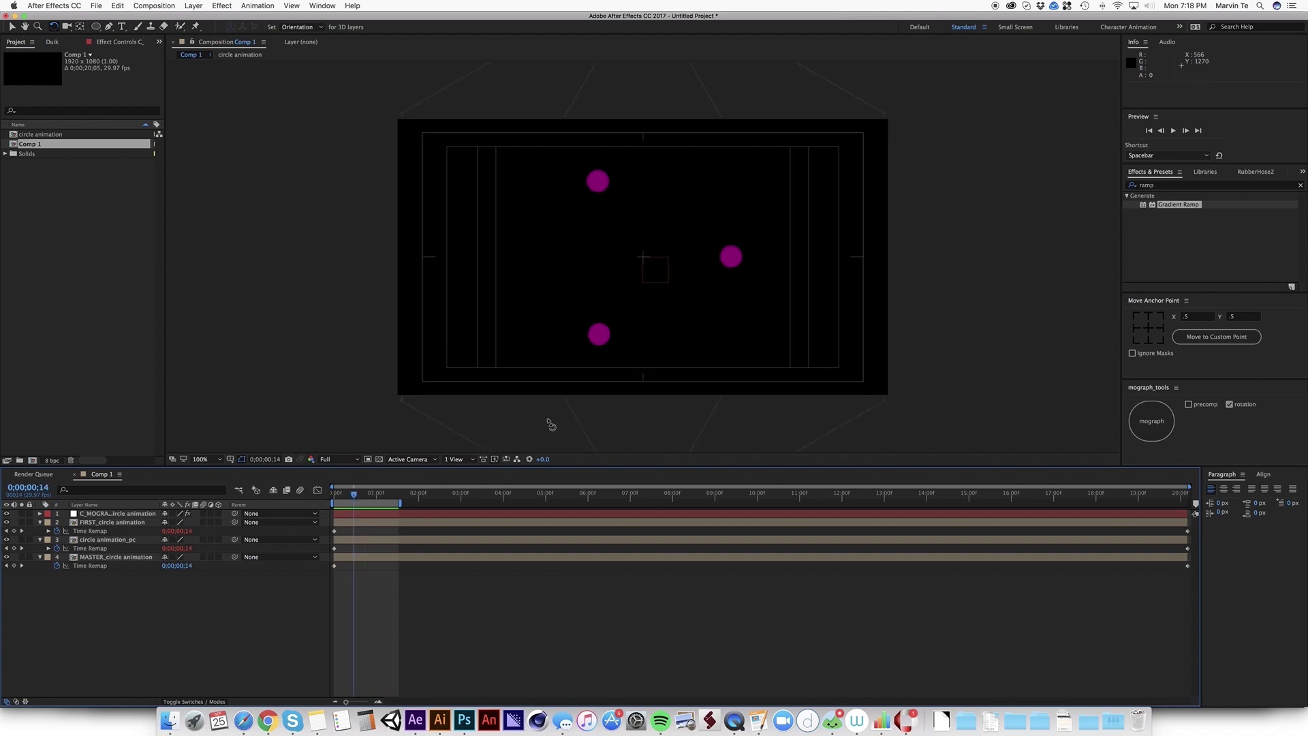
pyautogui.press('v')
pyautogui.click(114, 540)
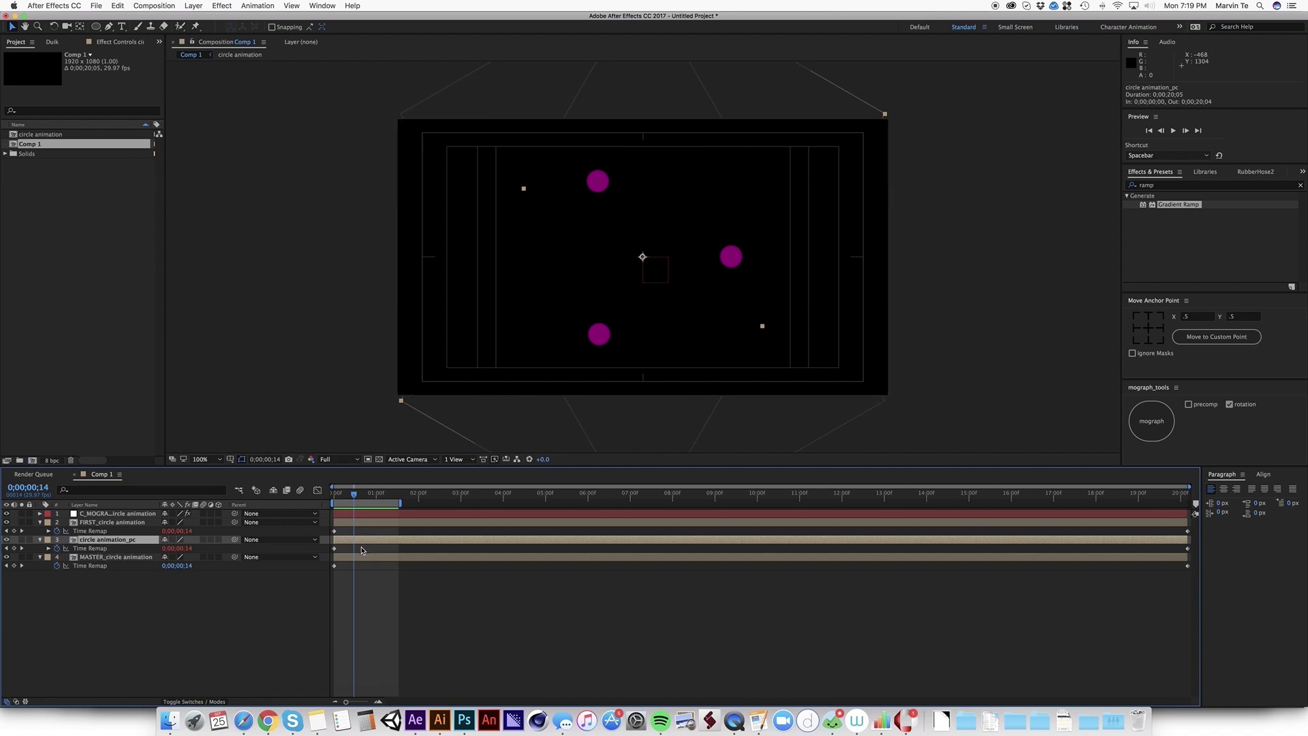
# Step: Duplicate circle animation_pc several times and preview the partial ring from the start
pyautogui.hotkey('ctrl', 'd')
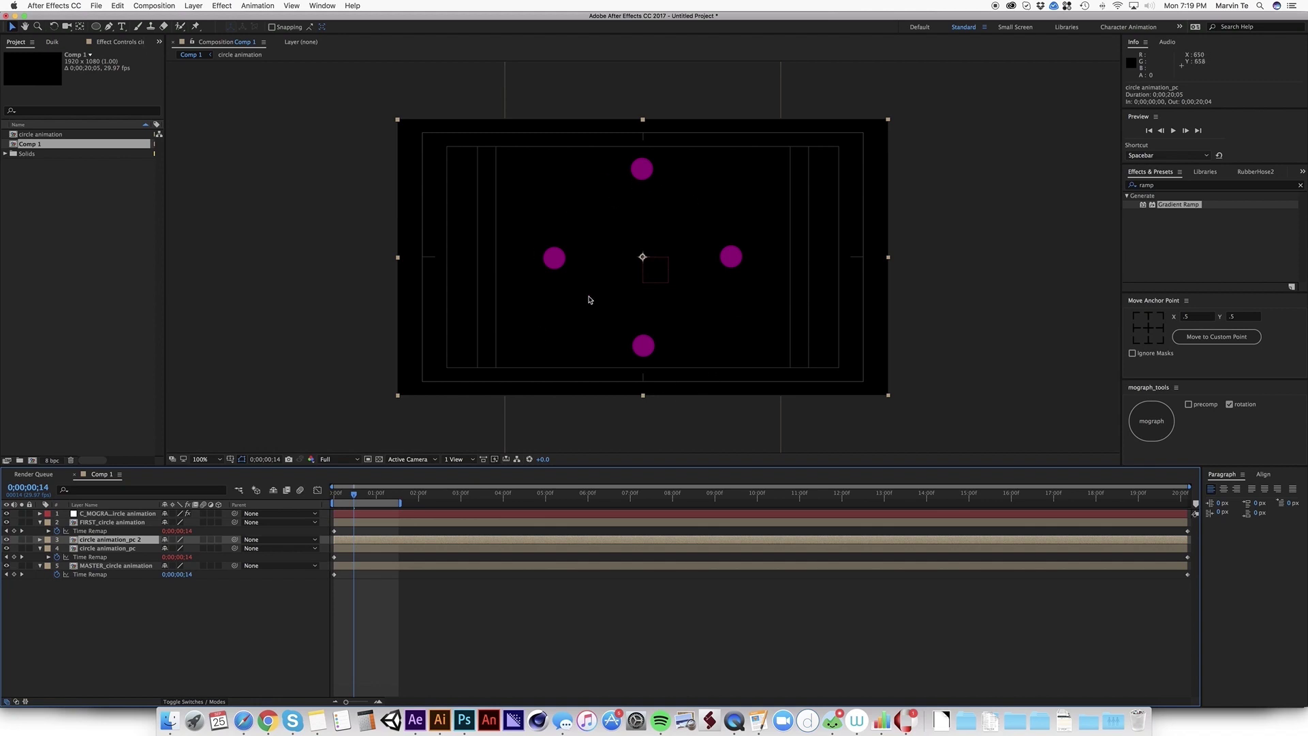
pyautogui.hotkey('ctrl', 'd')
pyautogui.hotkey('ctrl', 'd')
pyautogui.hotkey('ctrl', 'd')
pyautogui.hotkey('ctrl', 'd')
pyautogui.hotkey('ctrl', 'd')
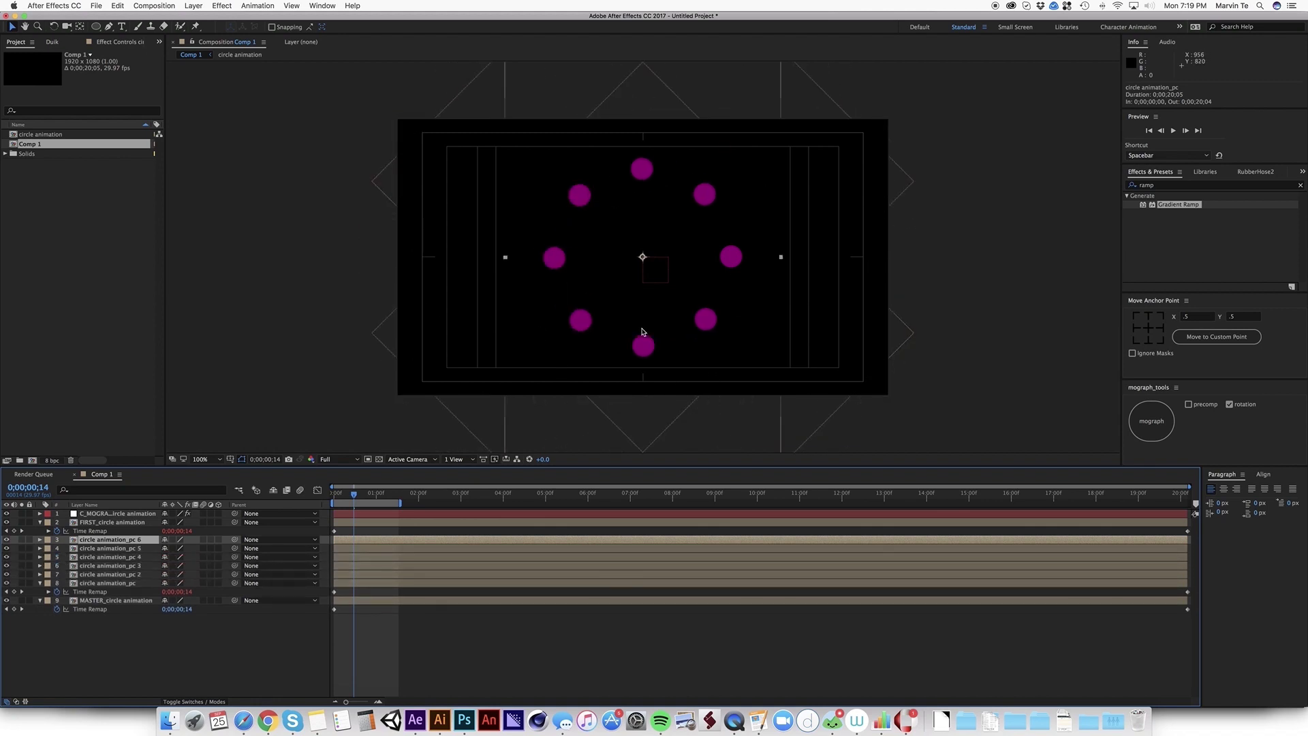
pyautogui.hotkey('ctrl', 'd')
pyautogui.hotkey('ctrl', 'd')
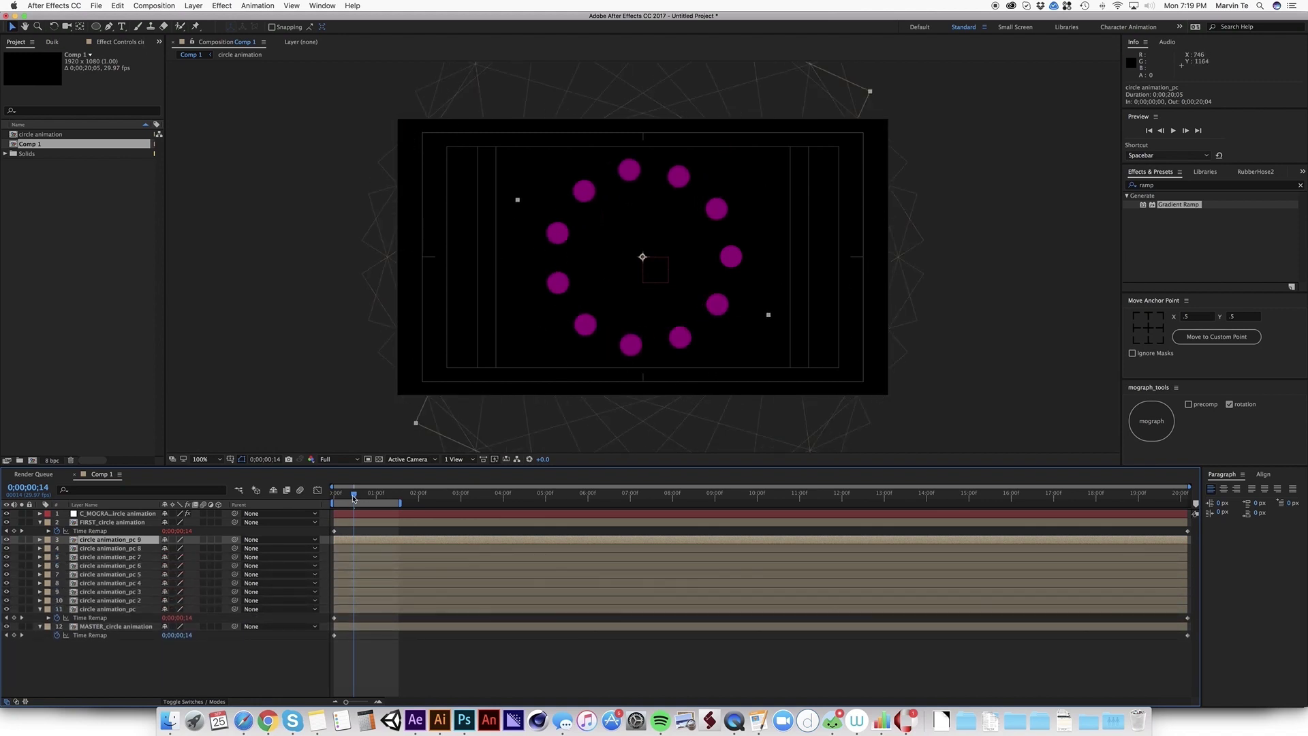
pyautogui.moveTo(354, 494); pyautogui.dragTo(331, 498)
pyautogui.press('space')
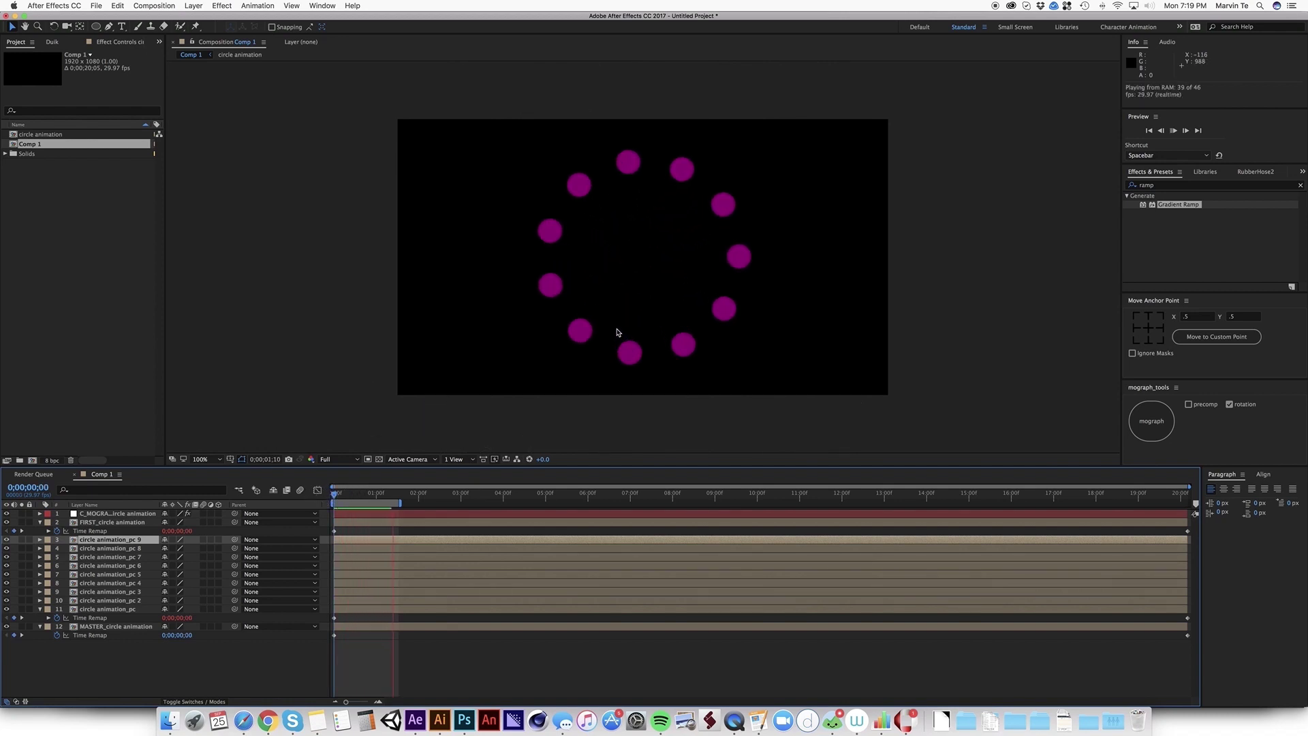
pyautogui.press('space')
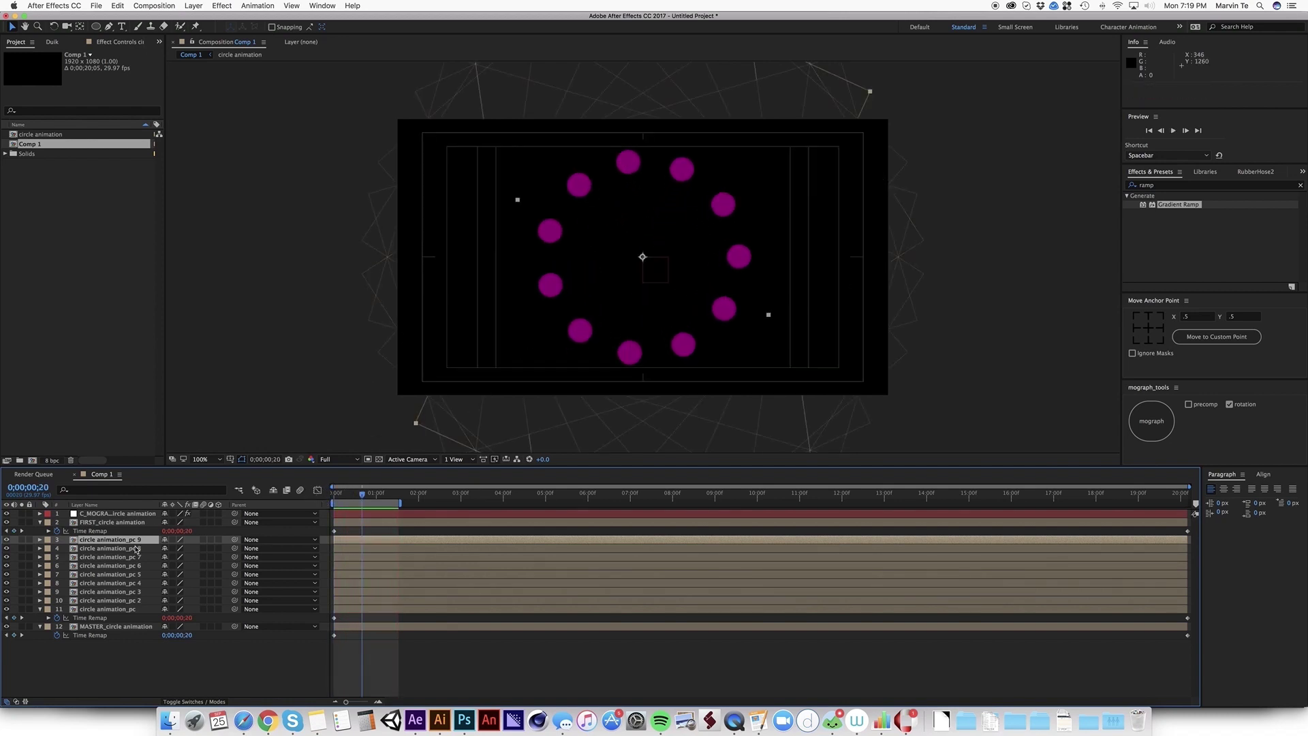
# Step: Duplicate circle animation_pc 5 repeatedly up to pc 16 and preview the closed ring
pyautogui.click(124, 574)
pyautogui.press('super+d')
pyautogui.press('super+d')
pyautogui.press('super+d')
pyautogui.press('super+d')
pyautogui.press('super+d')
pyautogui.press('super+d')
pyautogui.press('super+d')
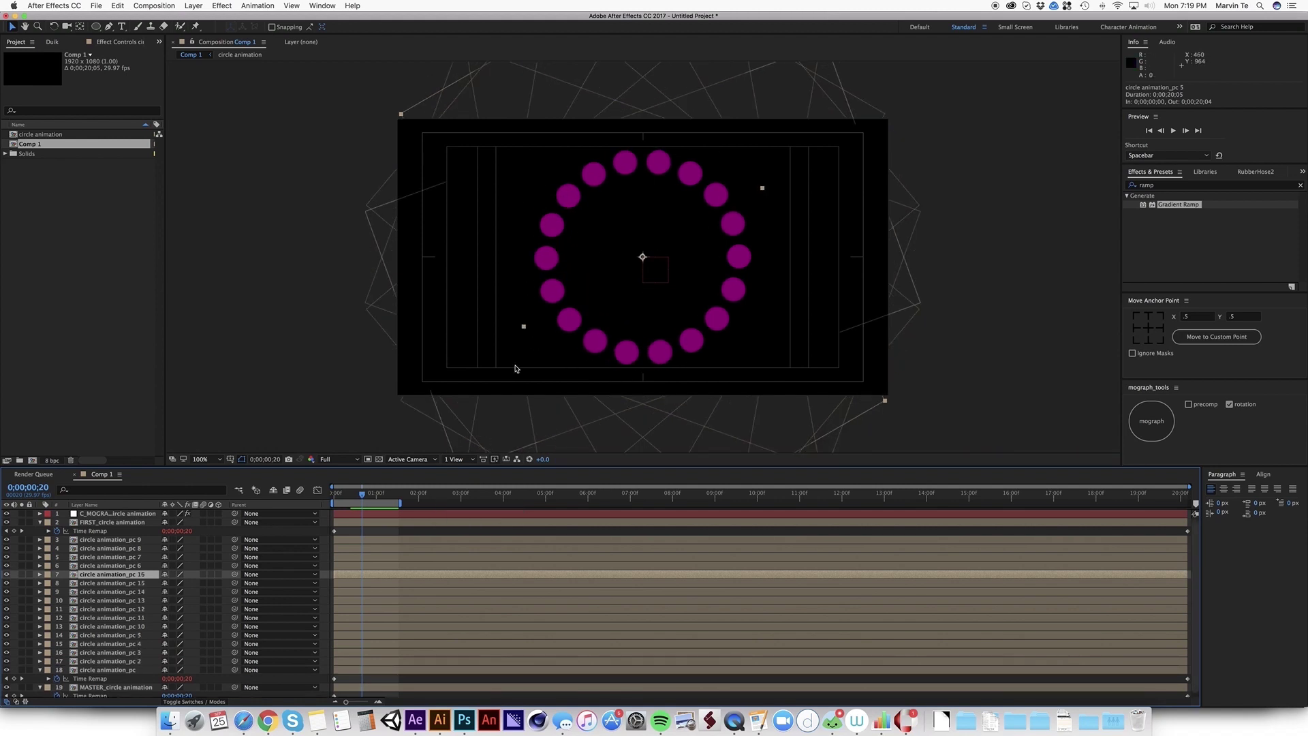
pyautogui.press('space')
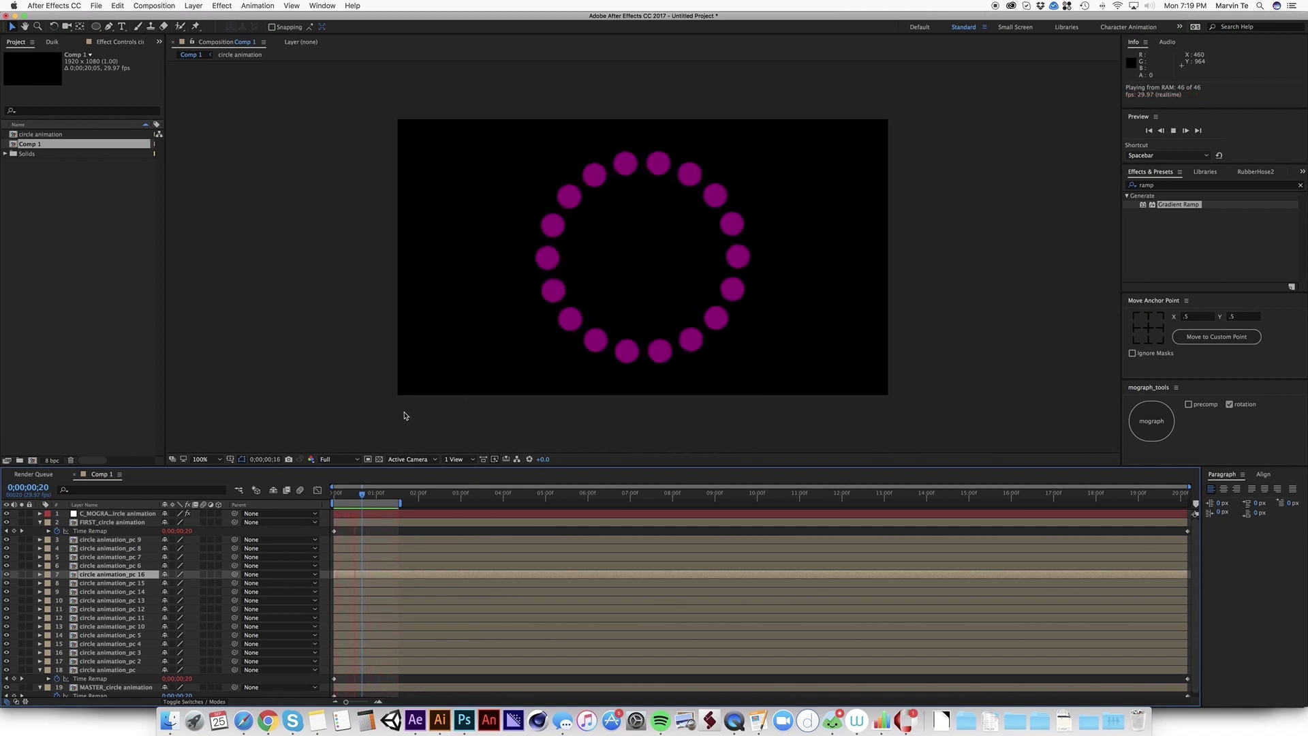
# Step: Return to frame 0, select the C_MOGRAPH control layer and show its Effect Controls
pyautogui.moveTo(357, 494)
pyautogui.mouseDown()
pyautogui.moveTo(346, 498)
pyautogui.moveTo(372, 502)
pyautogui.mouseUp()
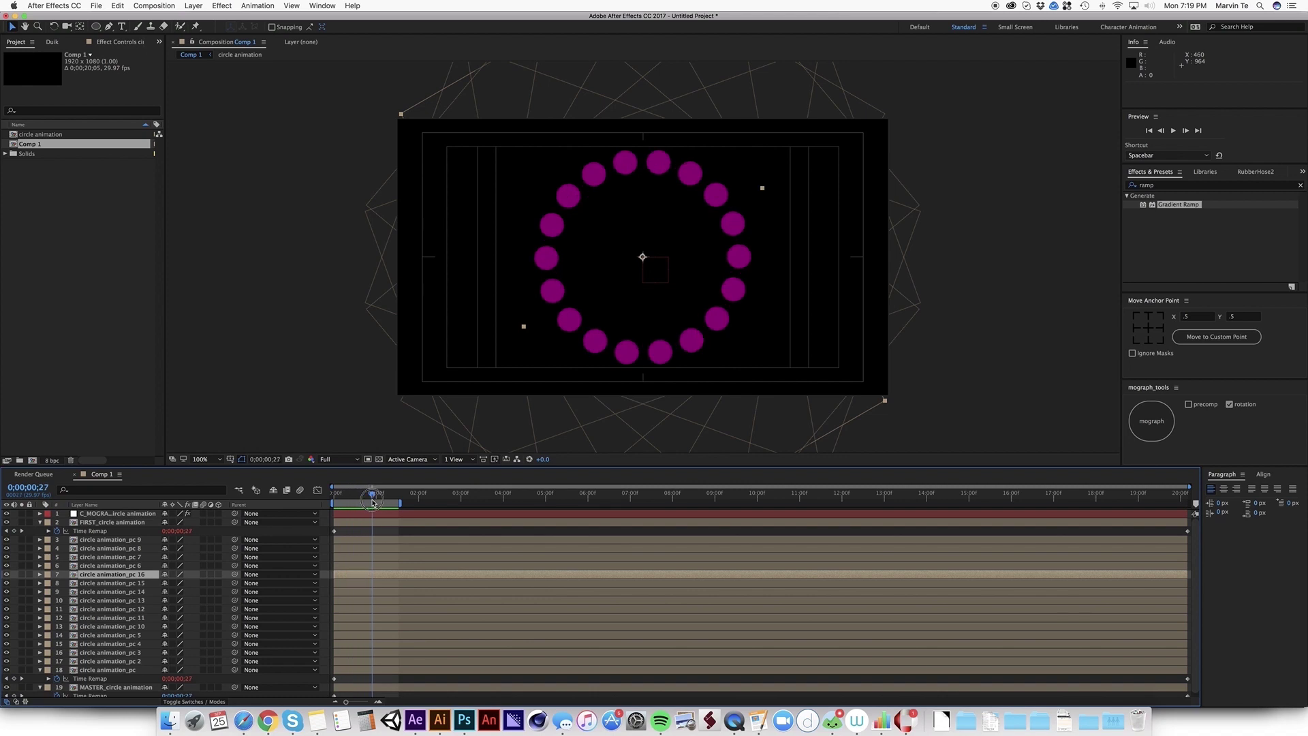
pyautogui.moveTo(372, 502); pyautogui.dragTo(327, 502)
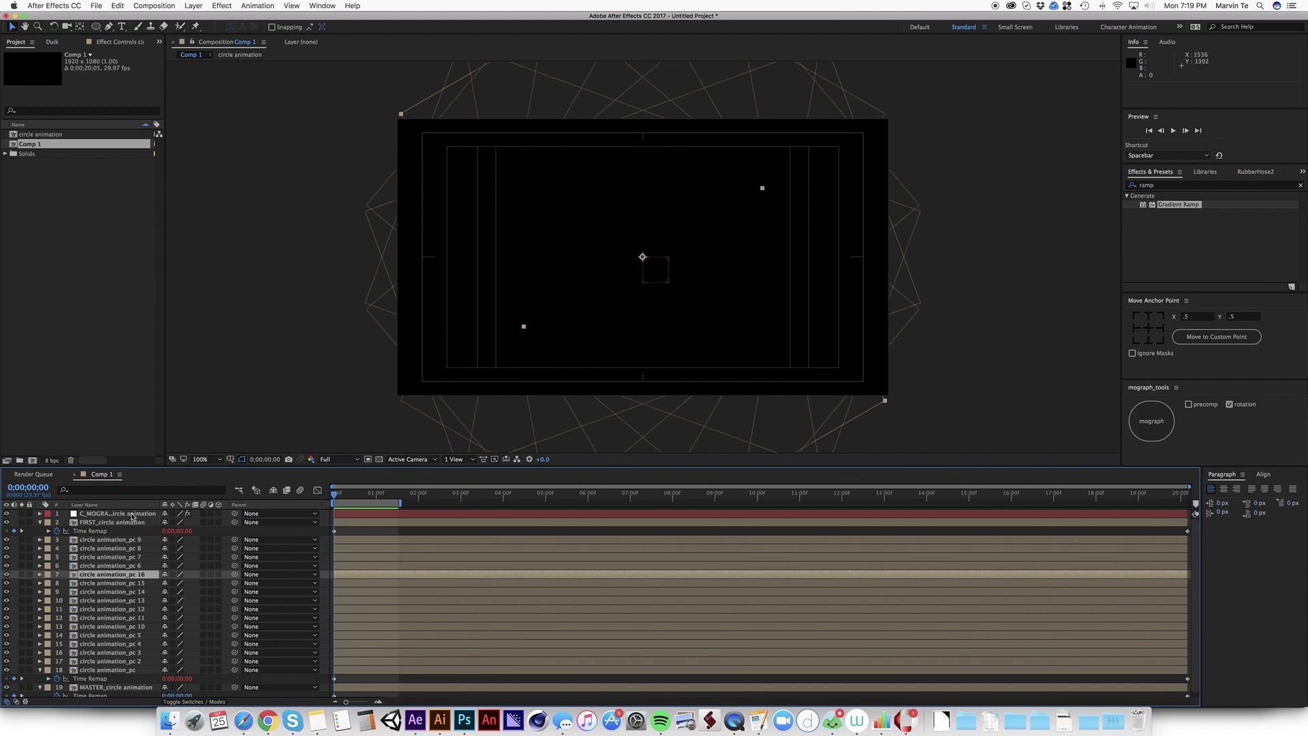
pyautogui.click(144, 514)
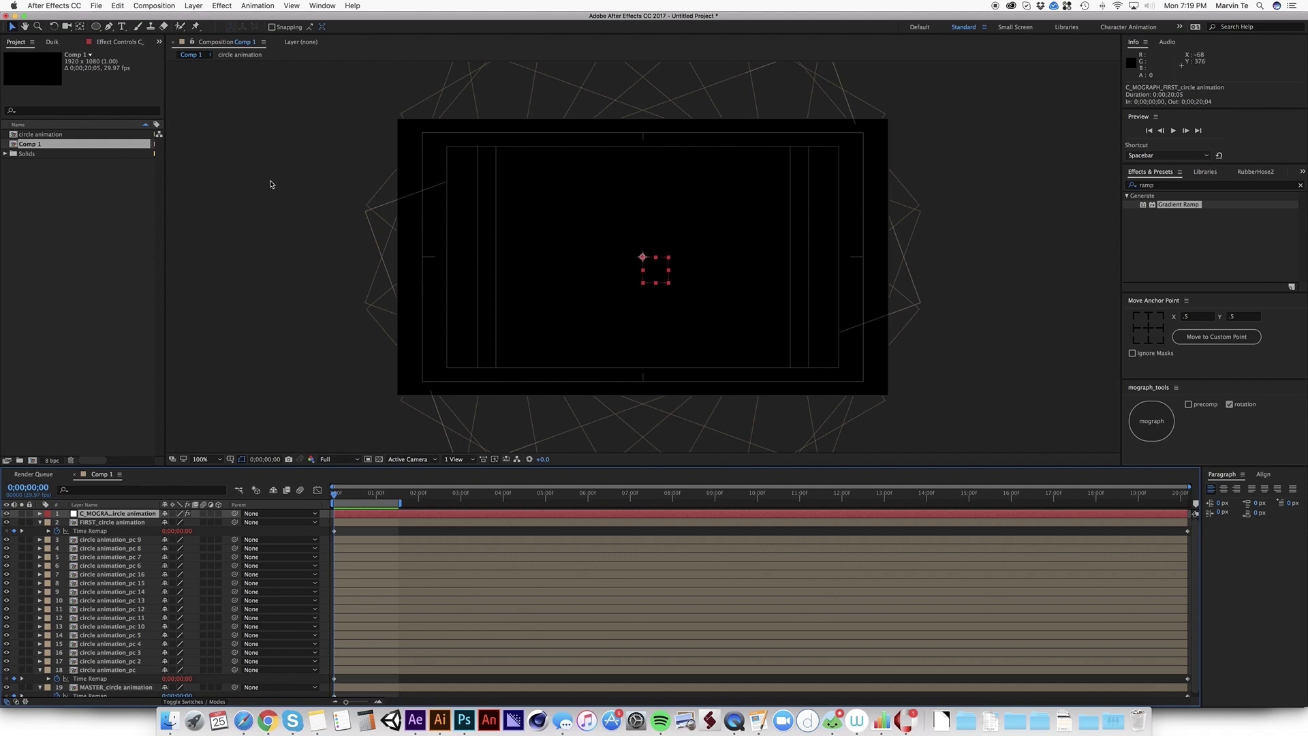
pyautogui.click(117, 42)
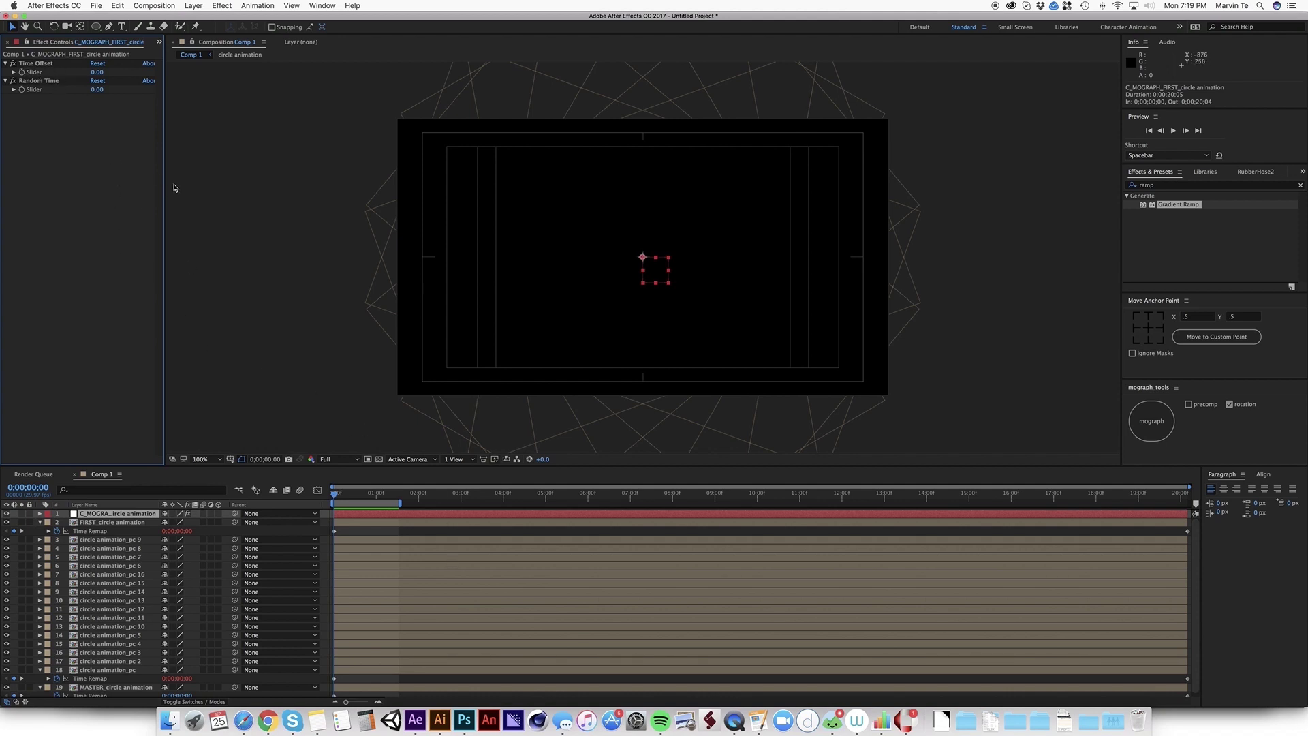
# Step: Try Time Offset values of -1 and -2, previewing the offset ring each time
pyautogui.click(97, 72)
pyautogui.press('Return')
pyautogui.press('space')
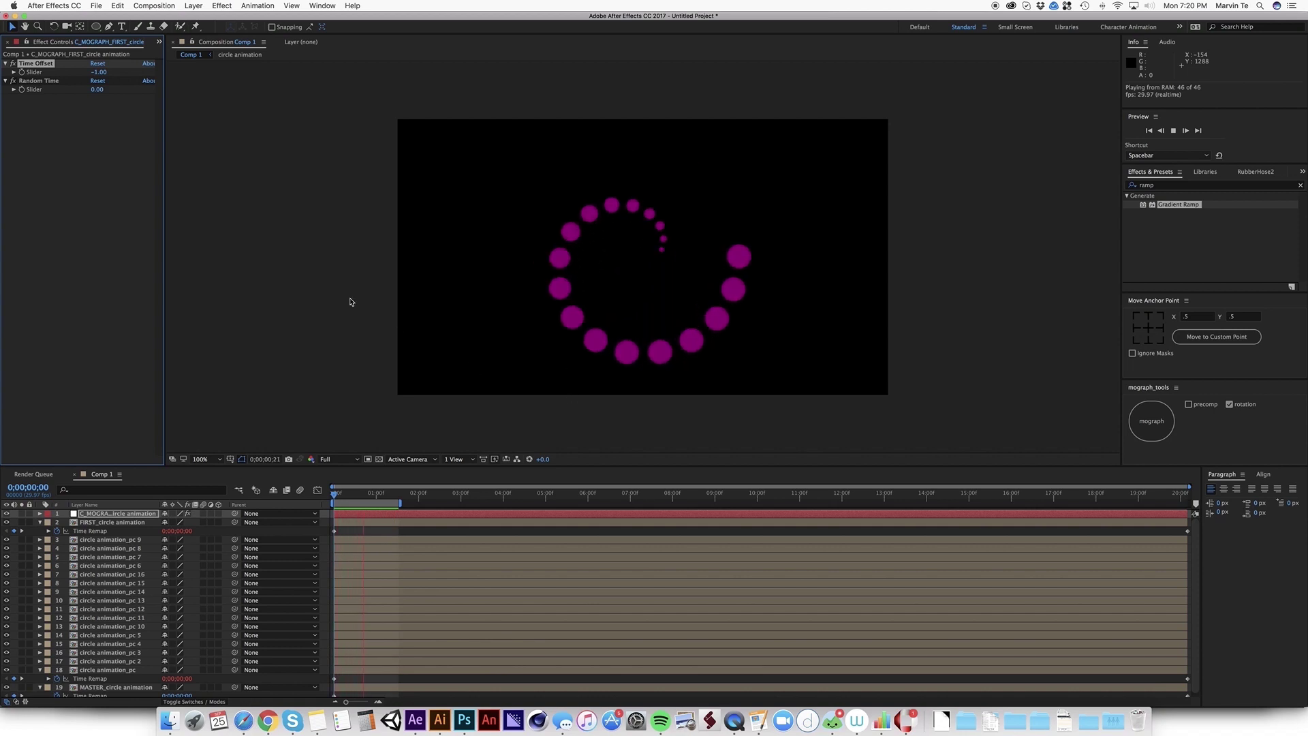
pyautogui.click(107, 71)
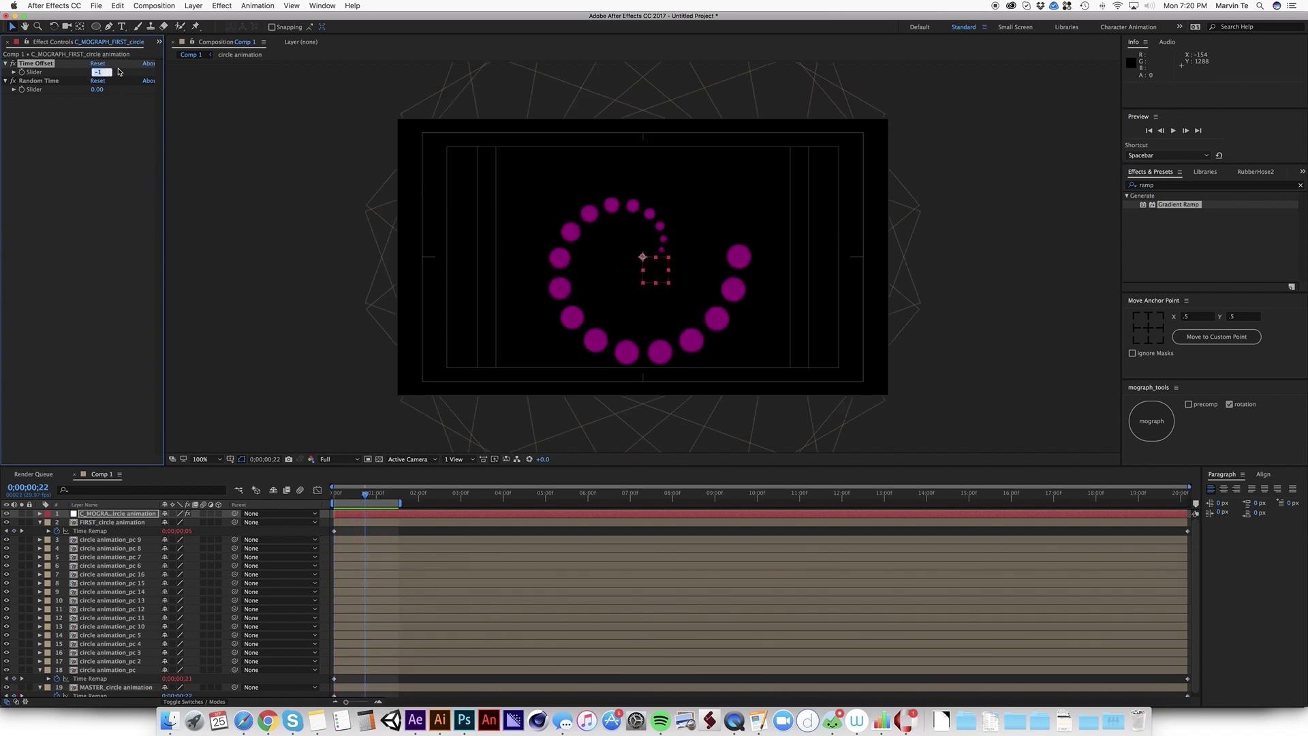
pyautogui.write('-2')
pyautogui.press('Return')
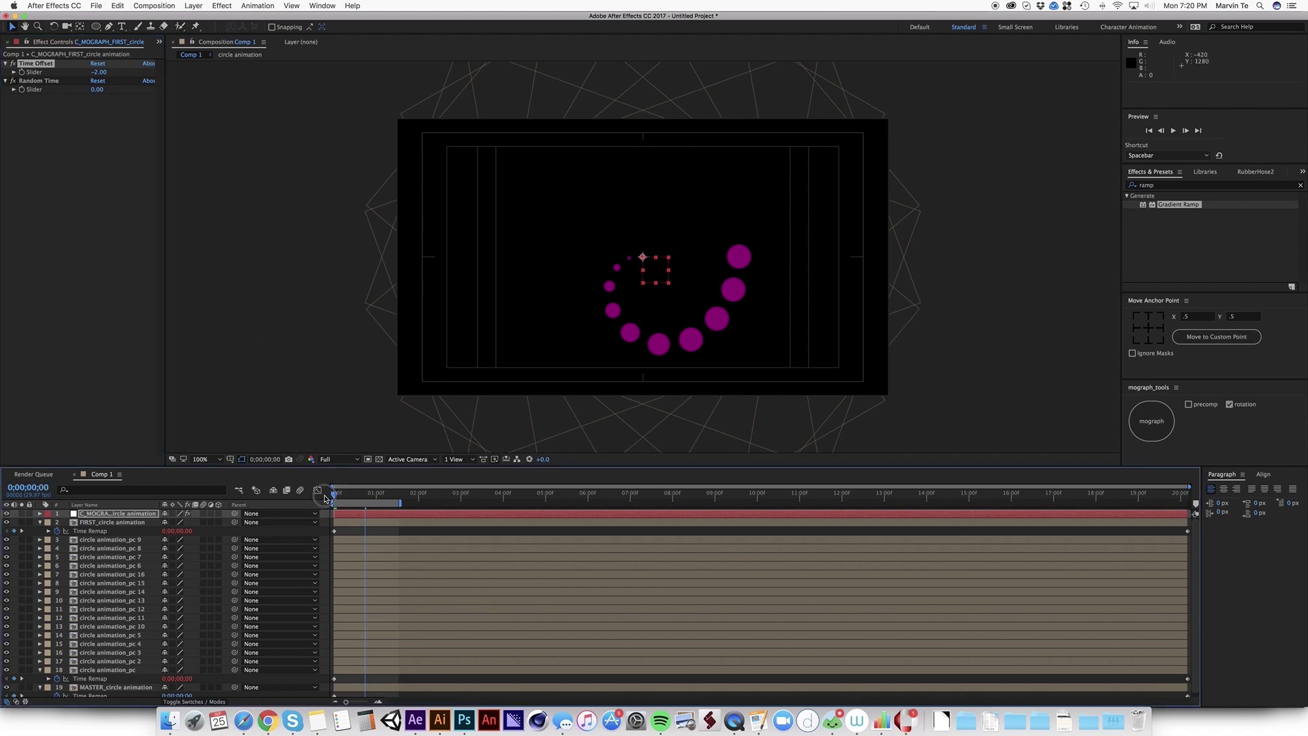
pyautogui.click(342, 494)
pyautogui.press('space')
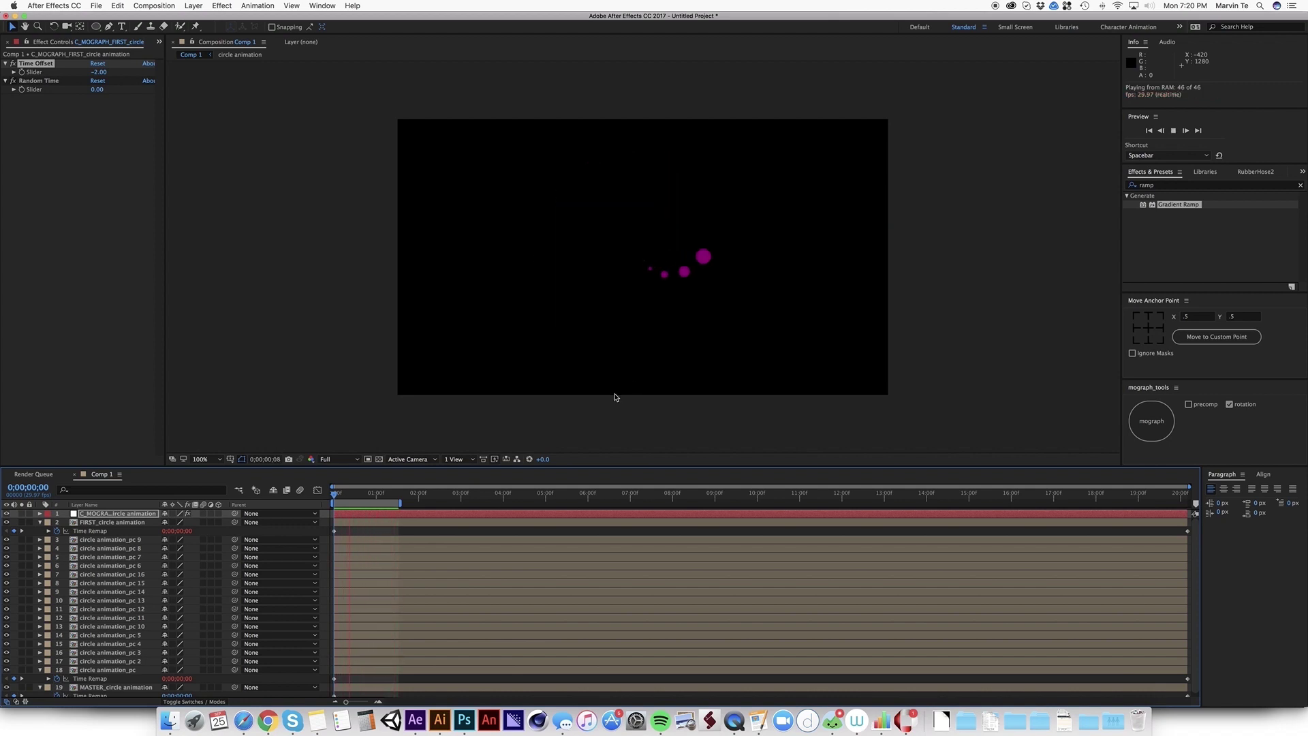
pyautogui.press('space')
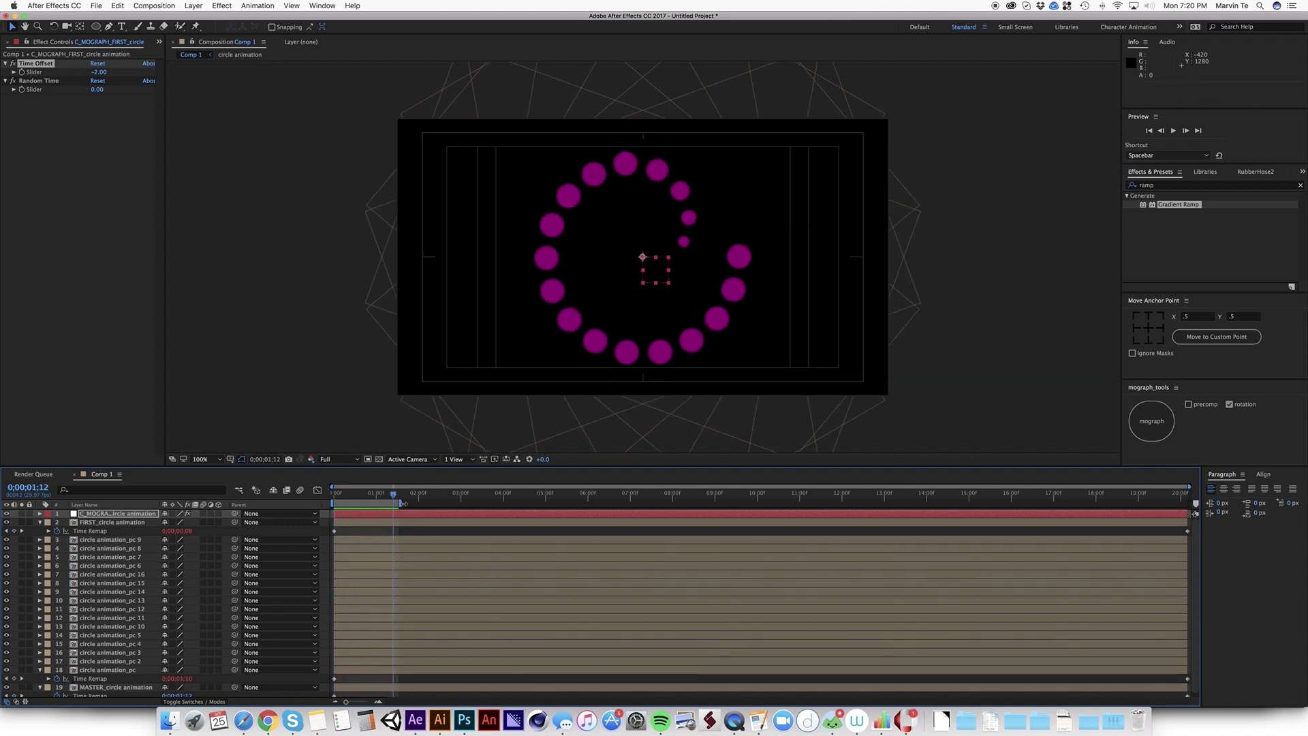
pyautogui.moveTo(401, 503); pyautogui.dragTo(418, 504)
pyautogui.press('space')
pyautogui.moveTo(334, 493); pyautogui.dragTo(382, 493)
# Step: Set Time Offset to 0.00 and preview the ring growing in unison
pyautogui.click(100, 72)
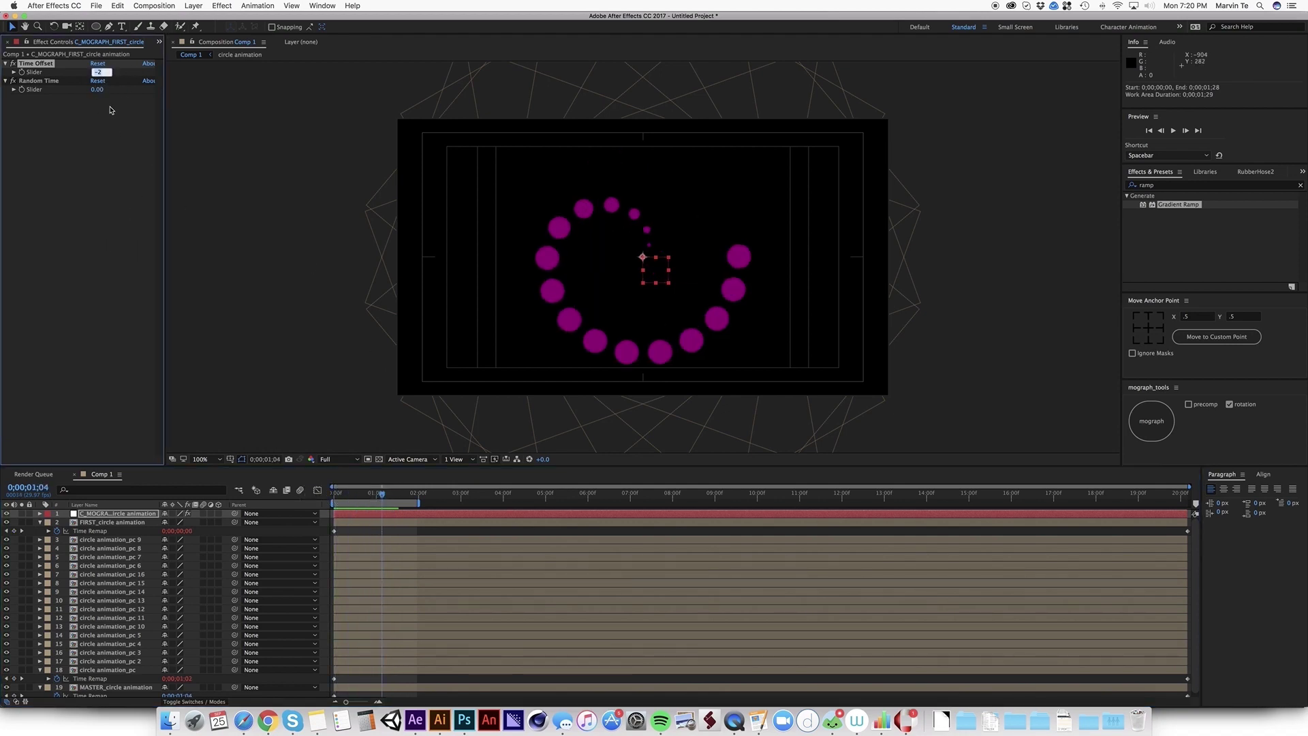
pyautogui.press('Return')
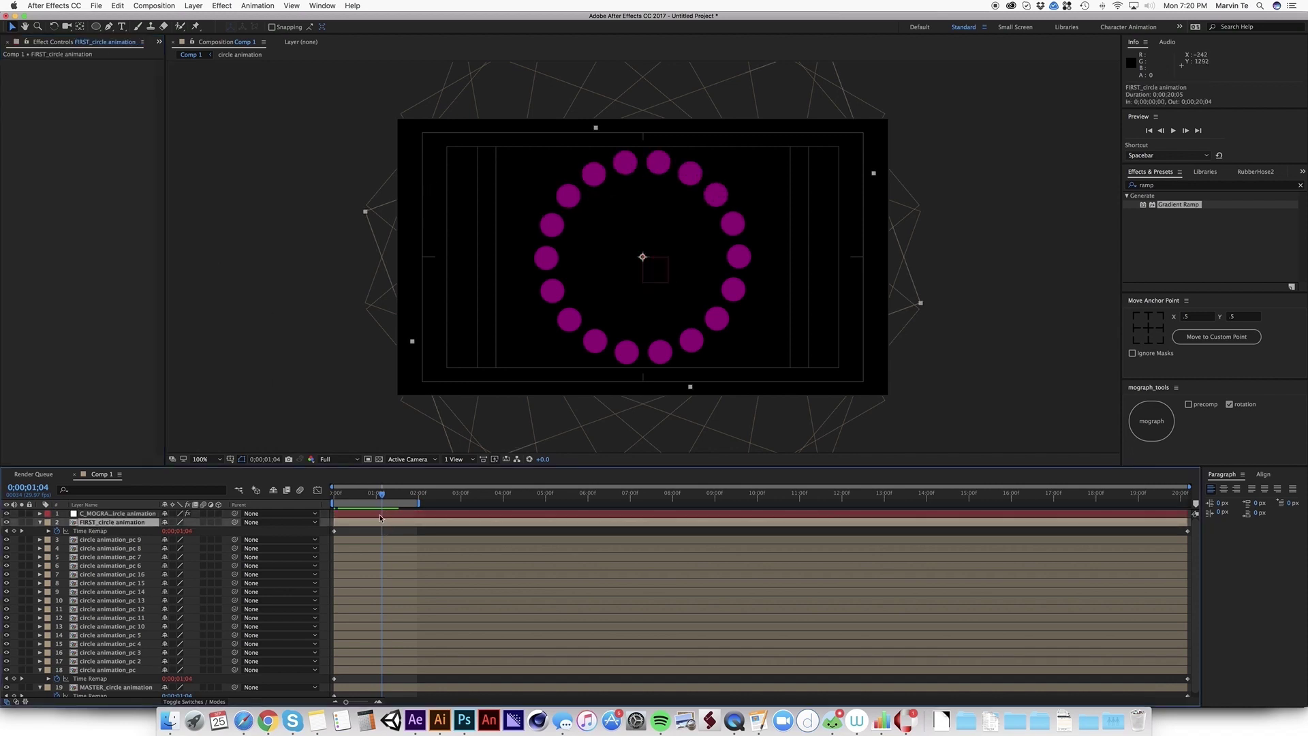
pyautogui.press('Home')
pyautogui.press('space')
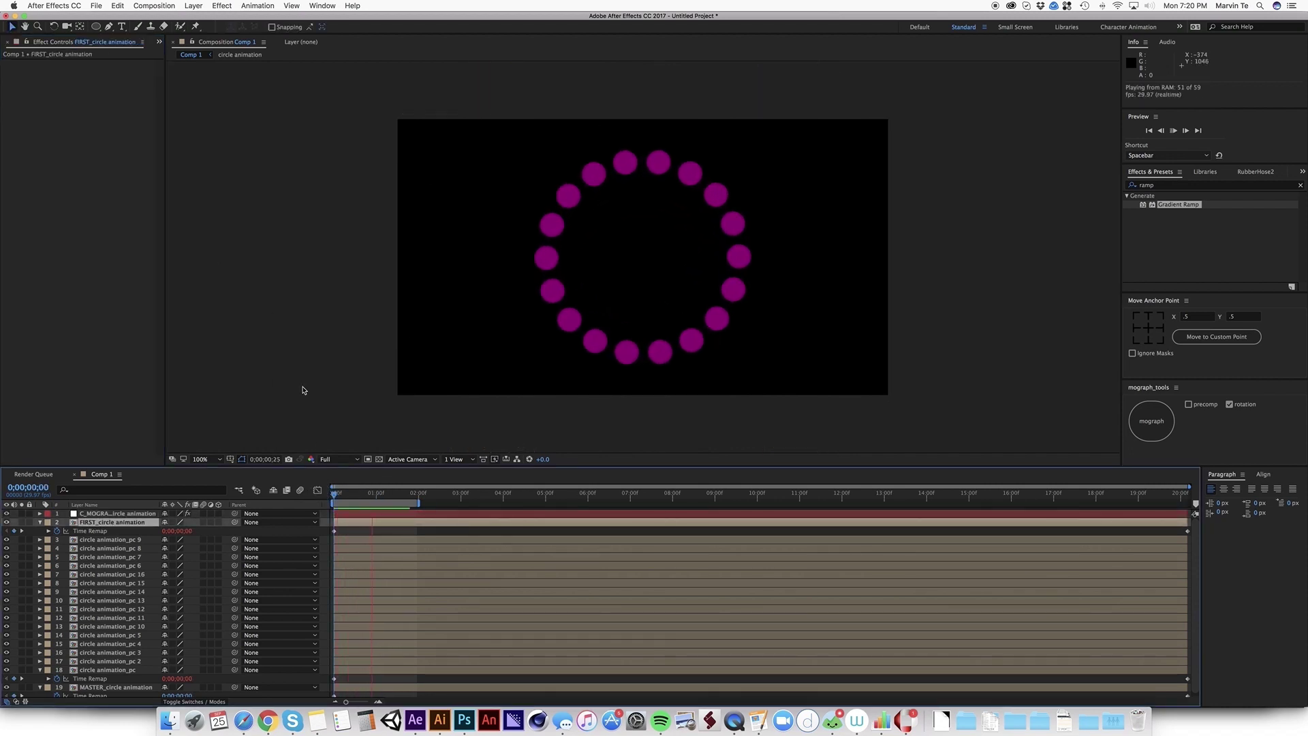
pyautogui.press('space')
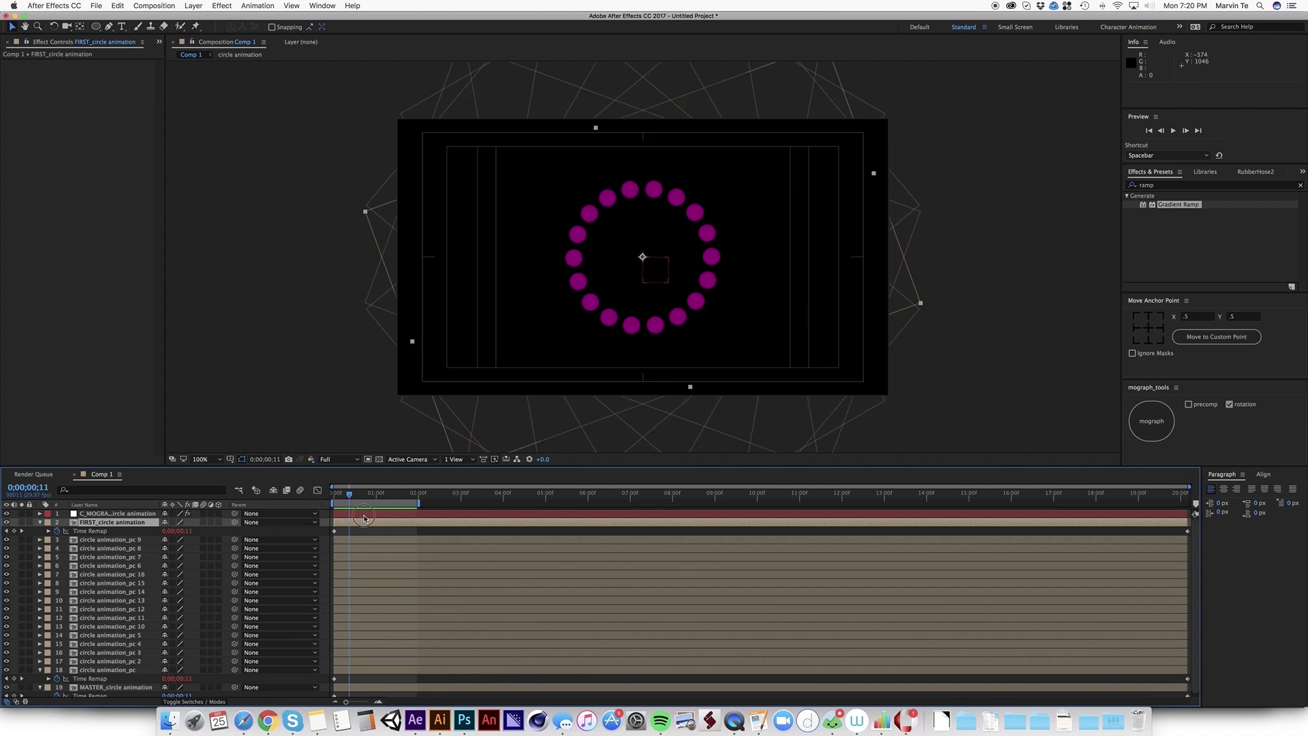
pyautogui.press('super+Up')
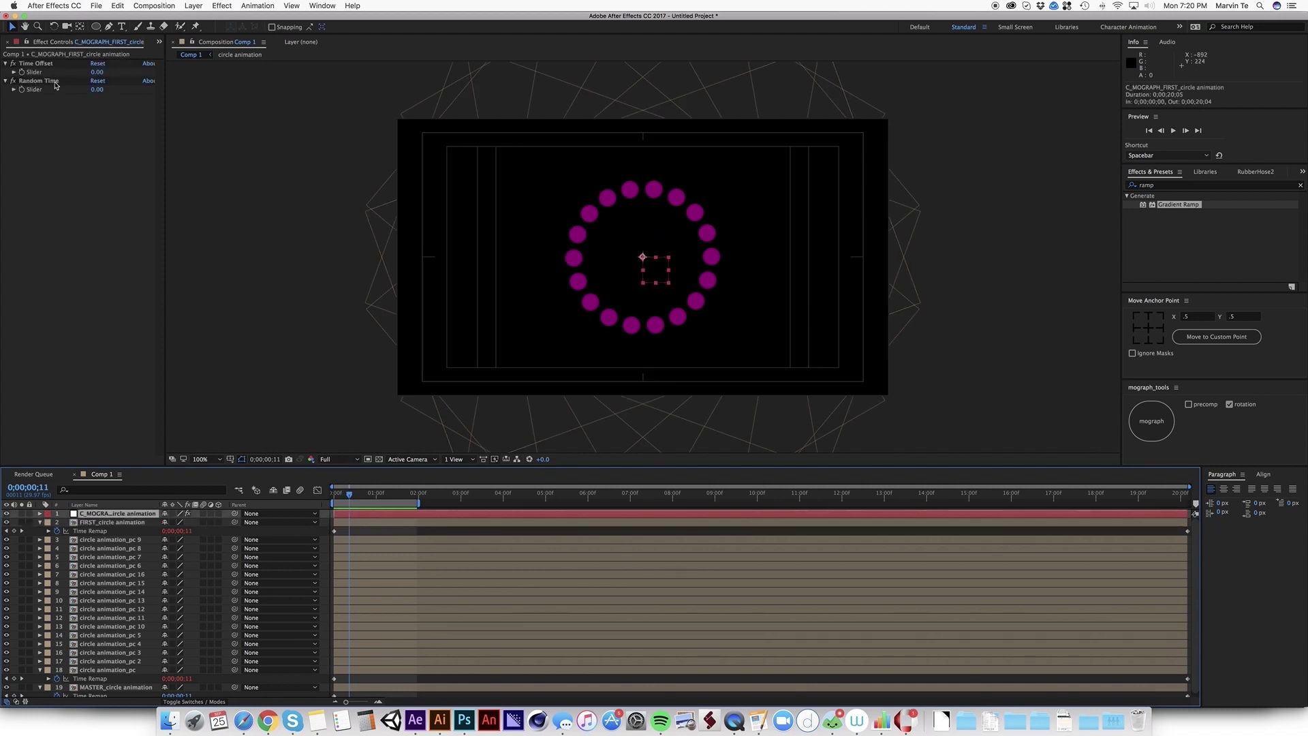
pyautogui.click(97, 89)
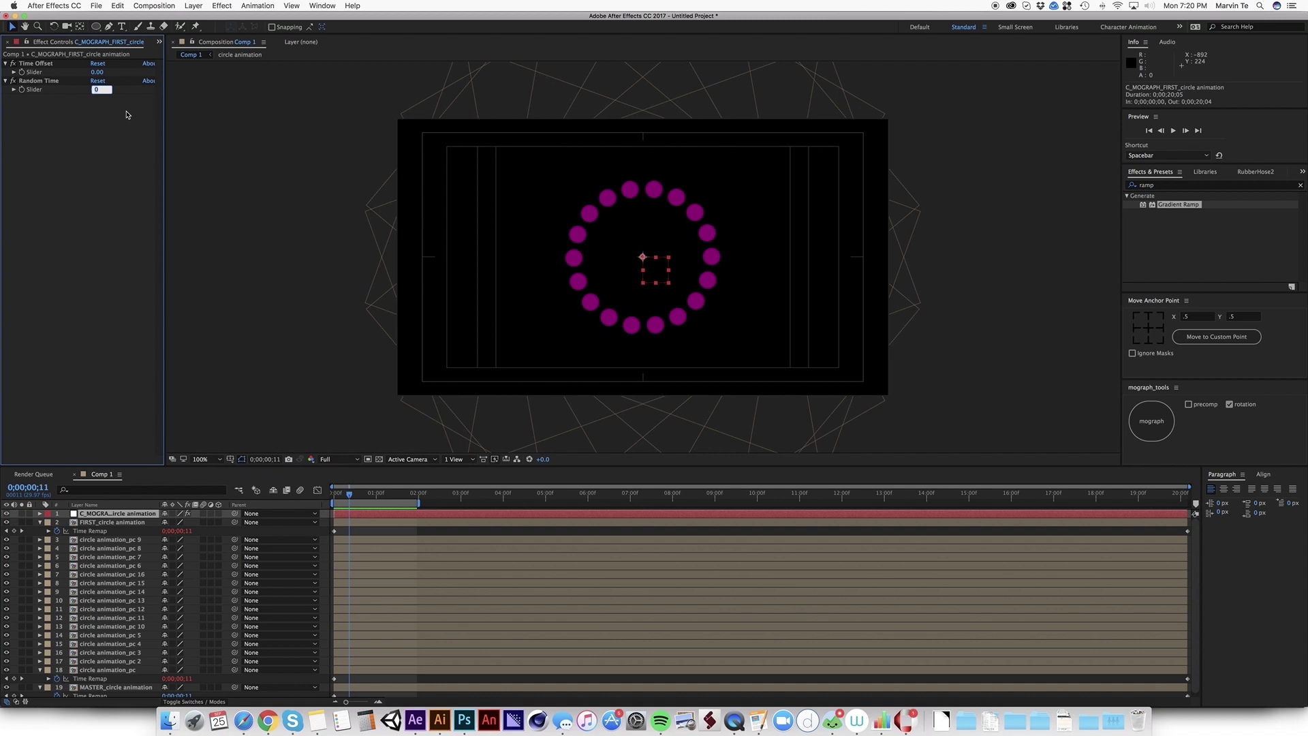
# Step: Set the Random Time slider to 1.00 and preview the staggered circles
pyautogui.press('Return')
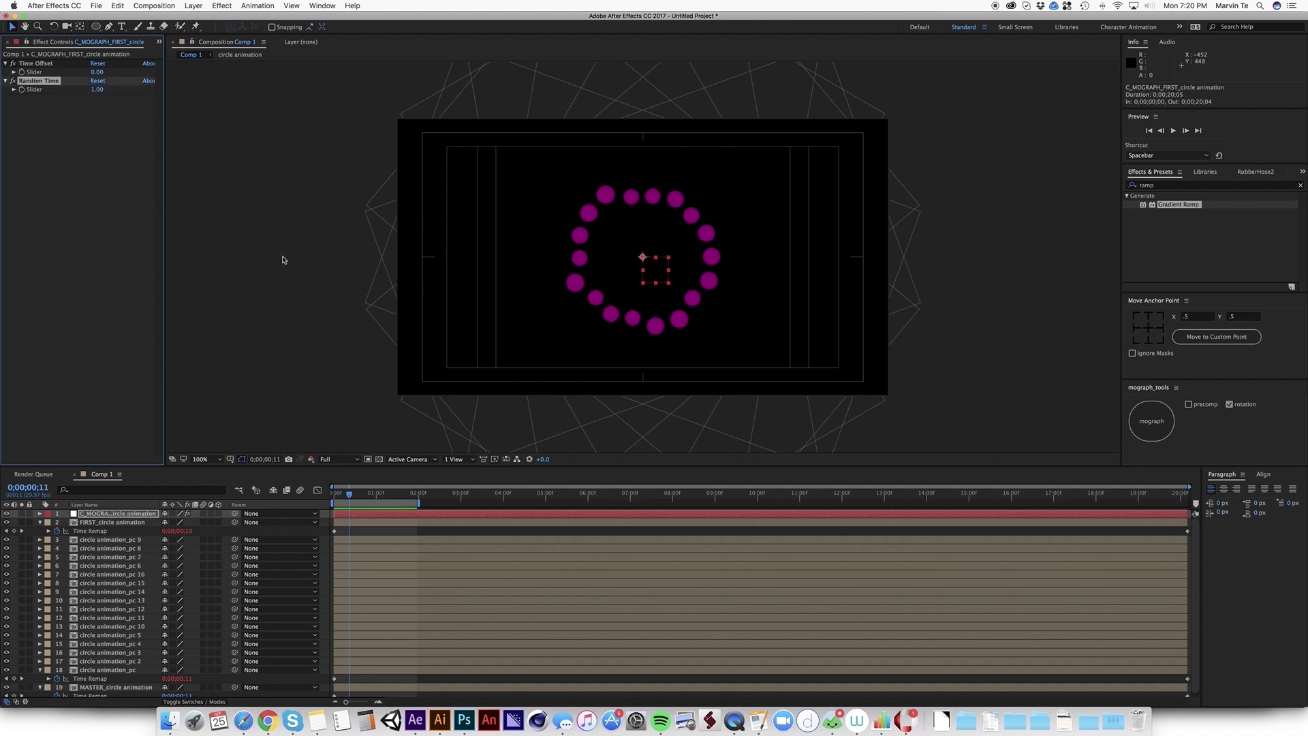
pyautogui.moveTo(350, 495); pyautogui.dragTo(347, 496)
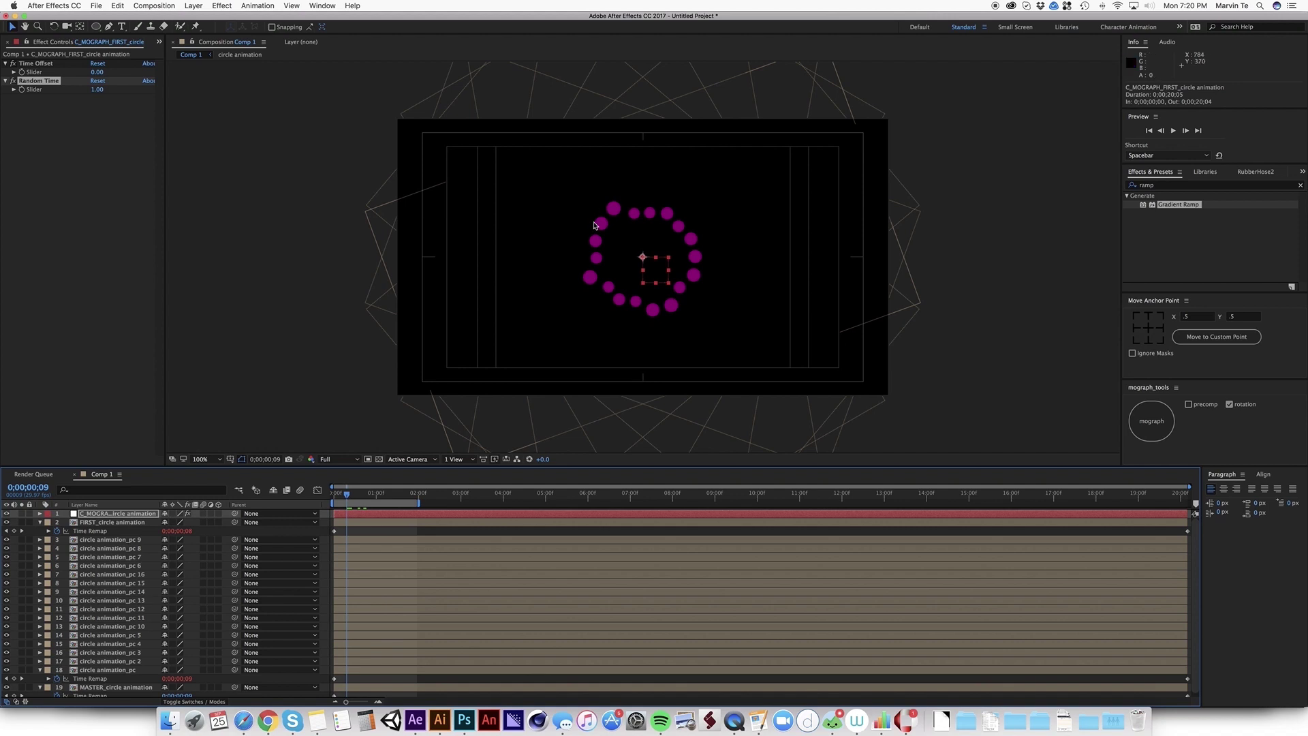
pyautogui.press('space')
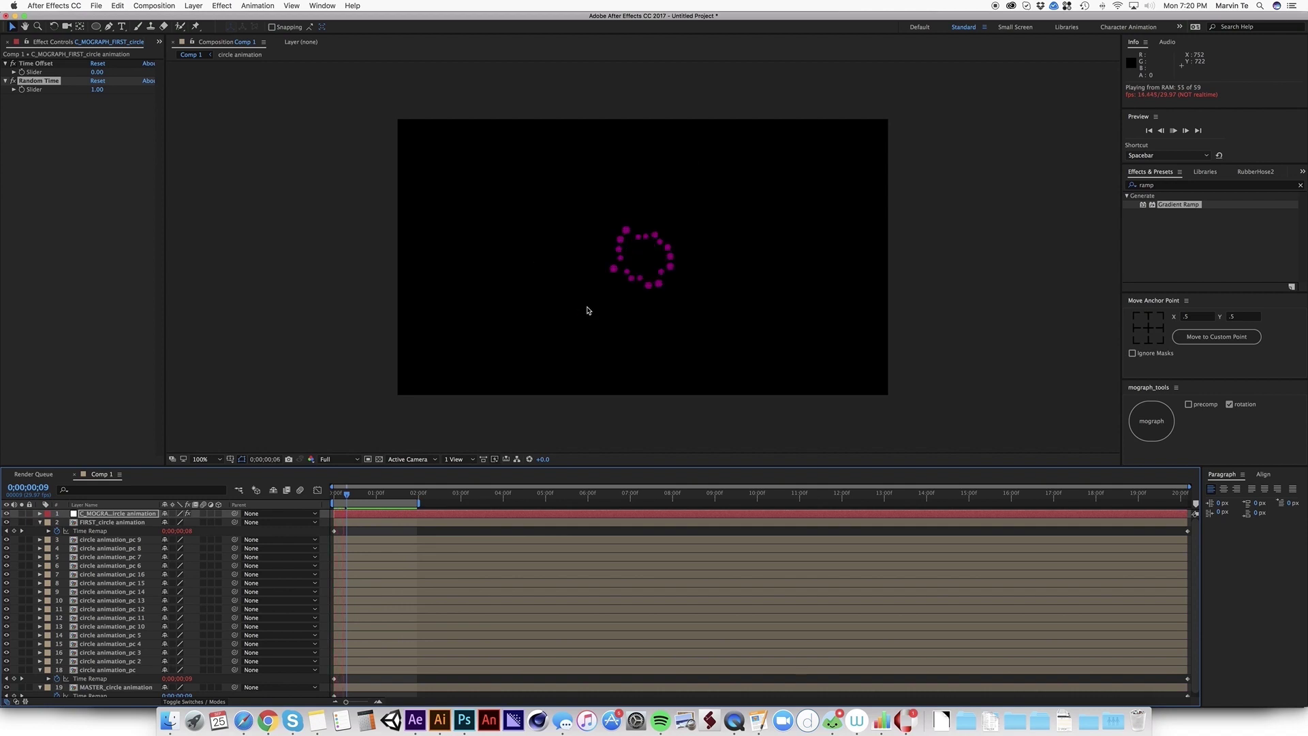
# Step: Raise Random Time to 5.00 and RAM-preview the ring from the start
pyautogui.click(97, 89)
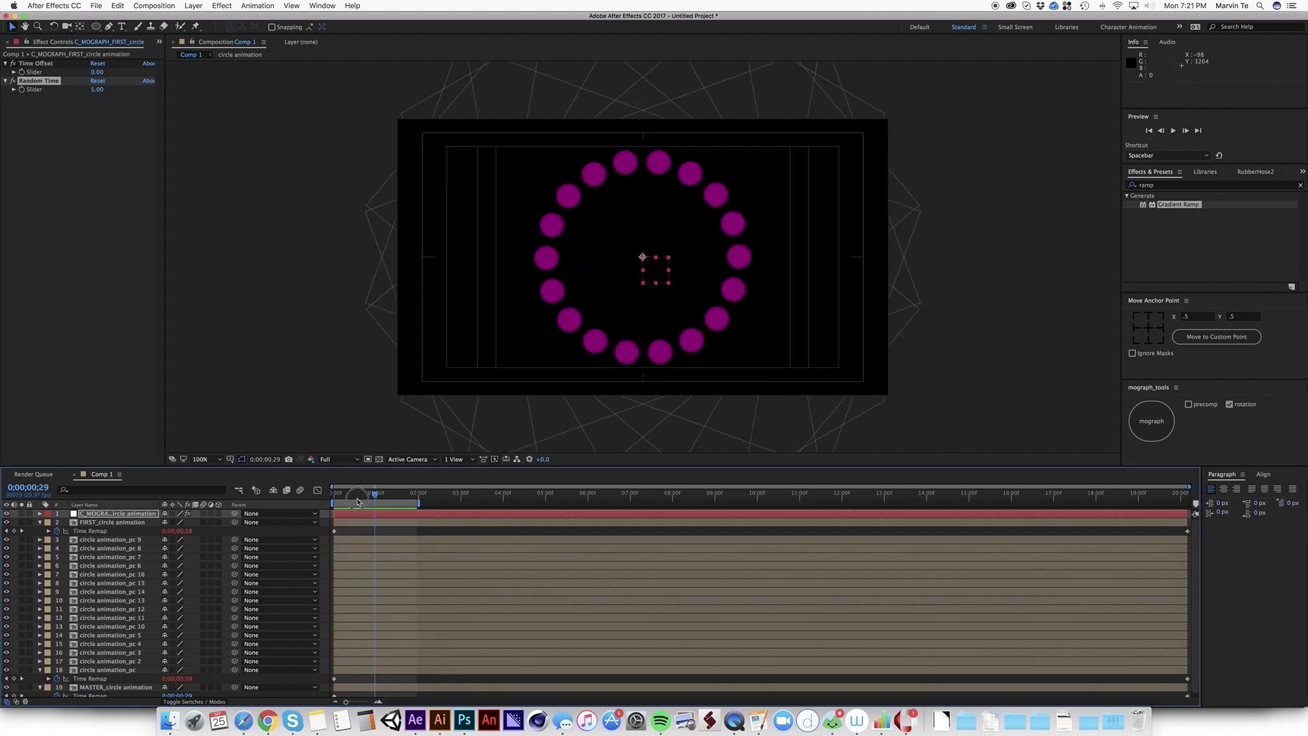
pyautogui.moveTo(357, 500); pyautogui.dragTo(313, 496)
pyautogui.press('space')
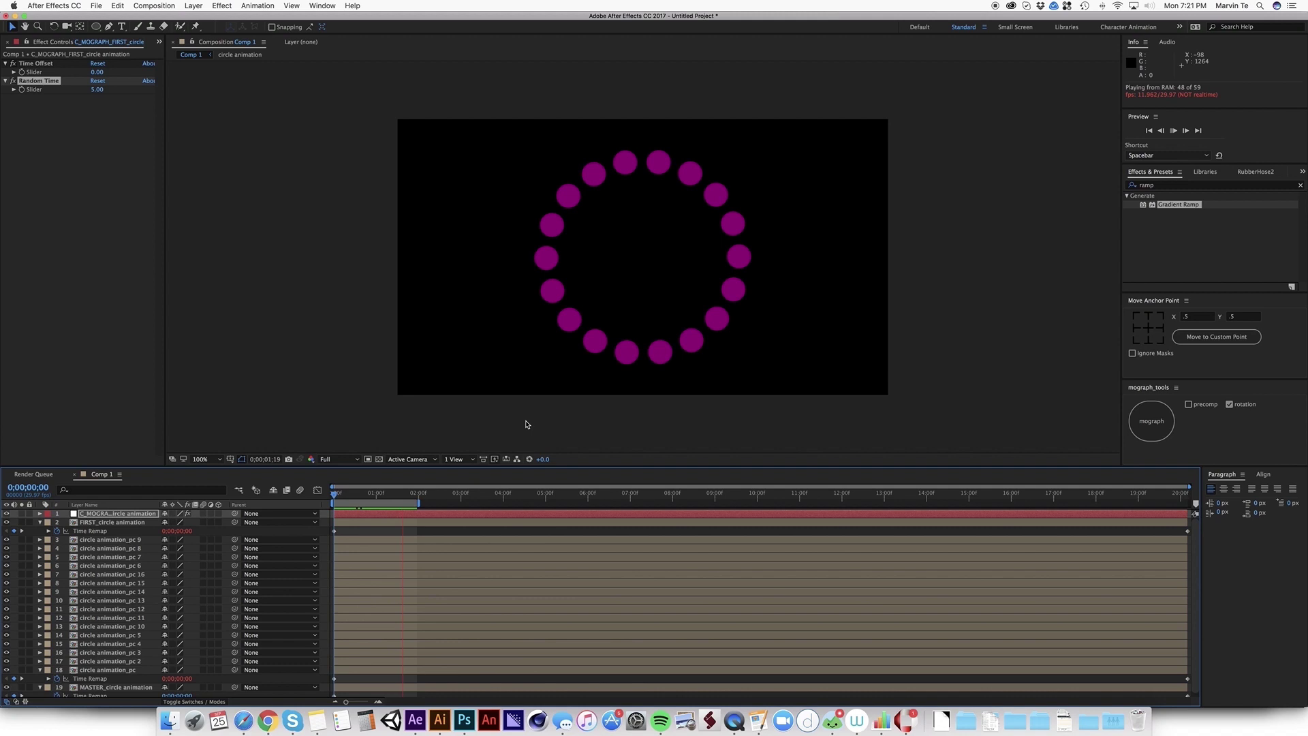
pyautogui.press('space')
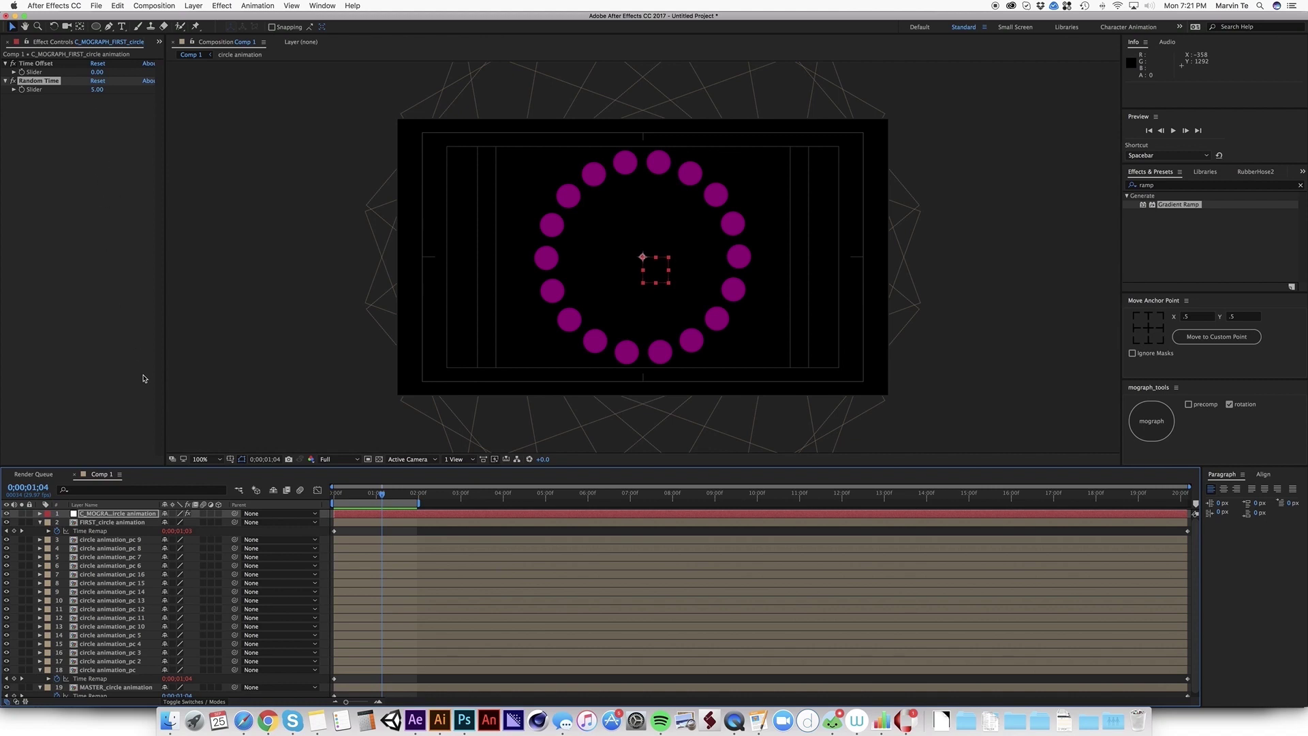
# Step: Draw a magenta triangle left of the ring, center its anchor and shrink it
pyautogui.click(346, 238)
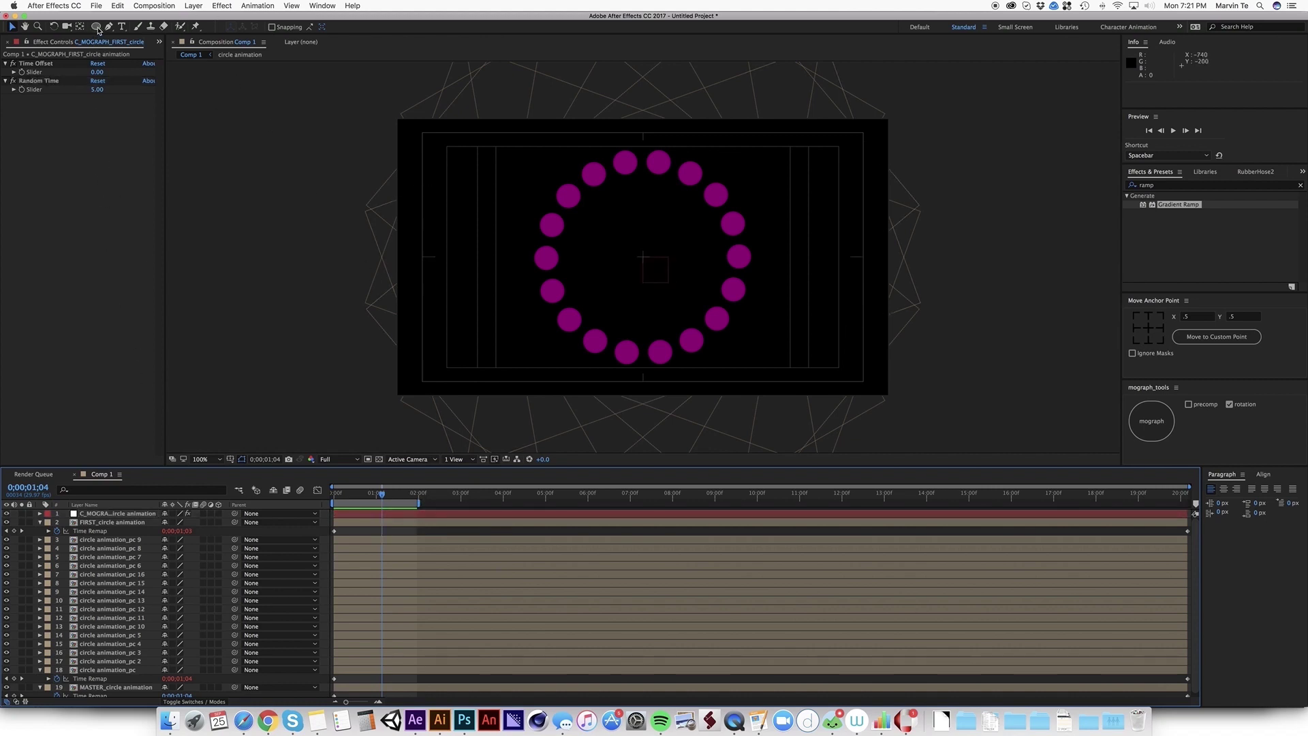
pyautogui.moveTo(99, 29); pyautogui.dragTo(136, 57)
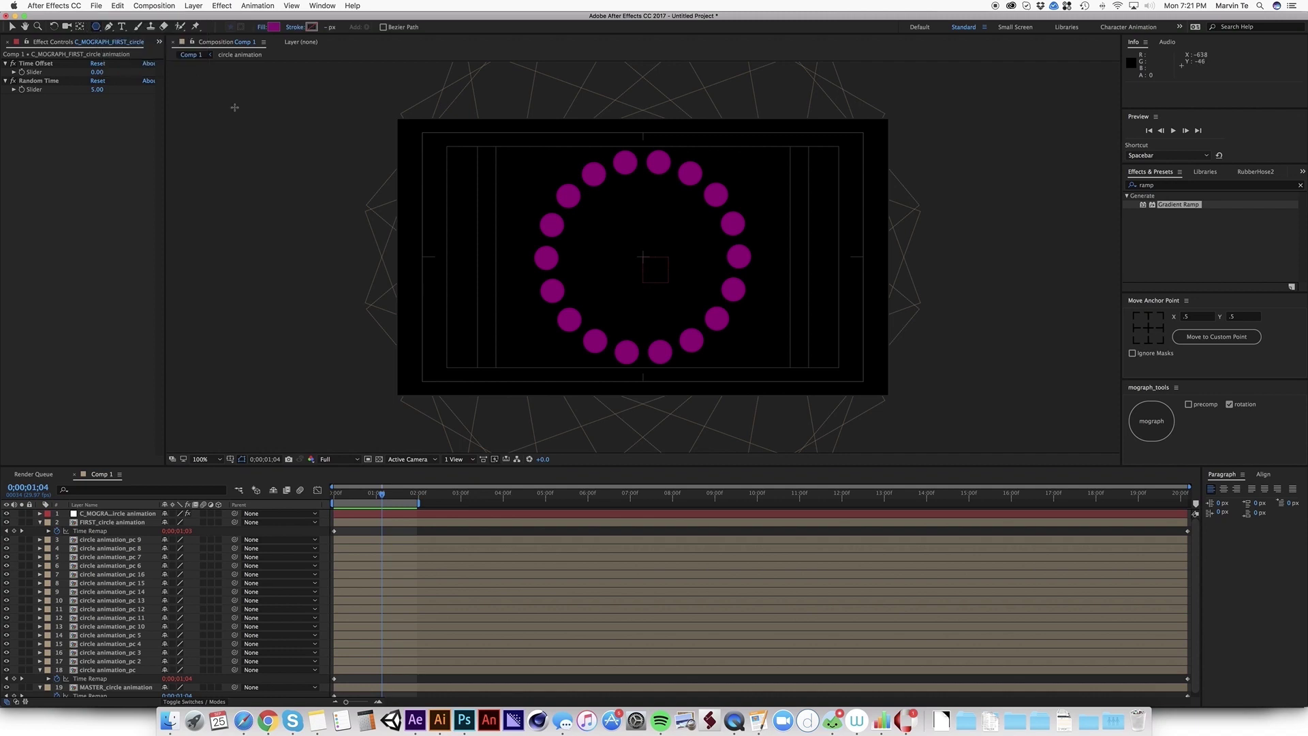
pyautogui.moveTo(502, 250); pyautogui.dragTo(520, 268)
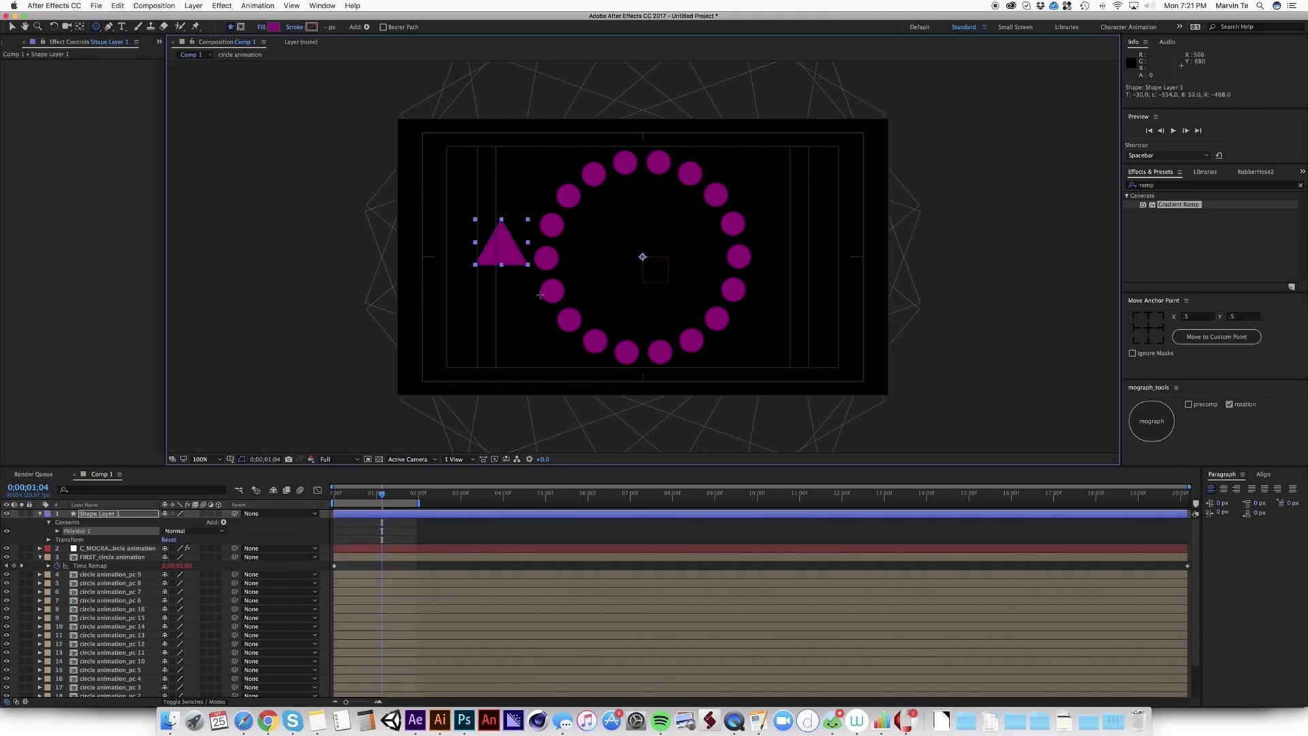
pyautogui.press('v')
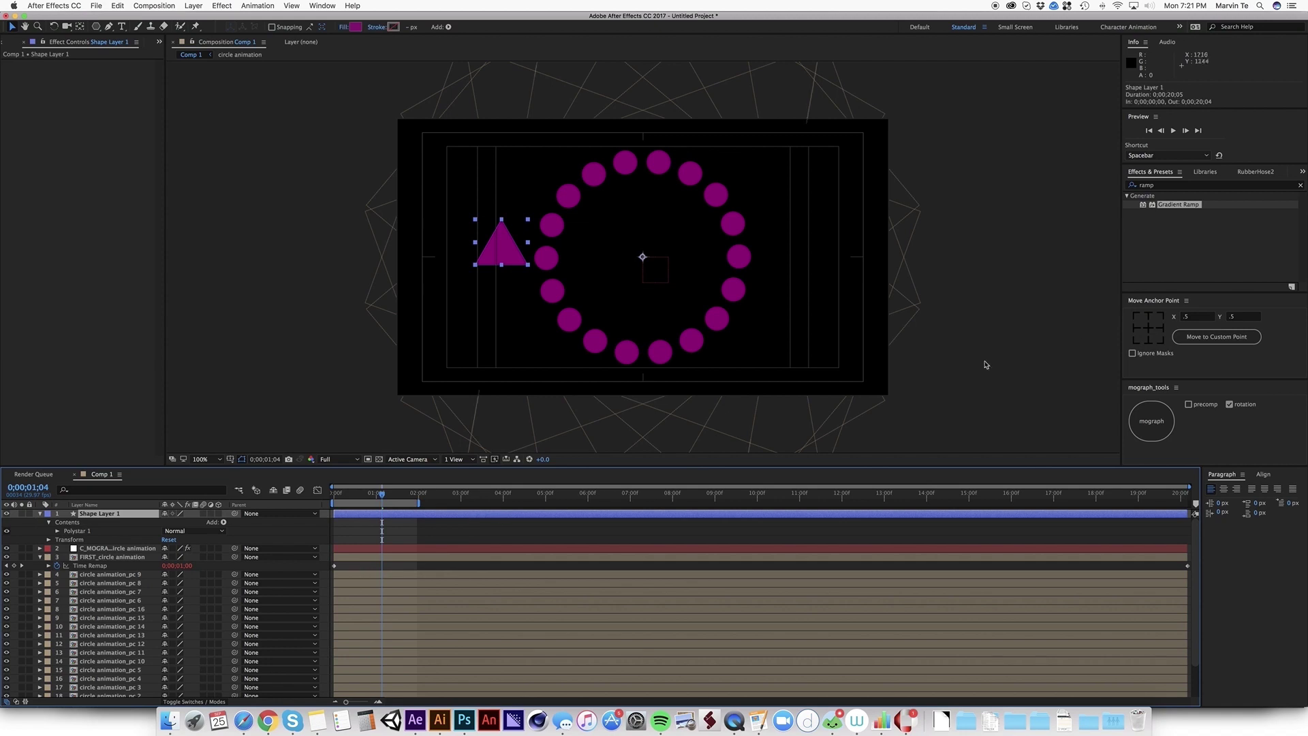
pyautogui.click(1147, 328)
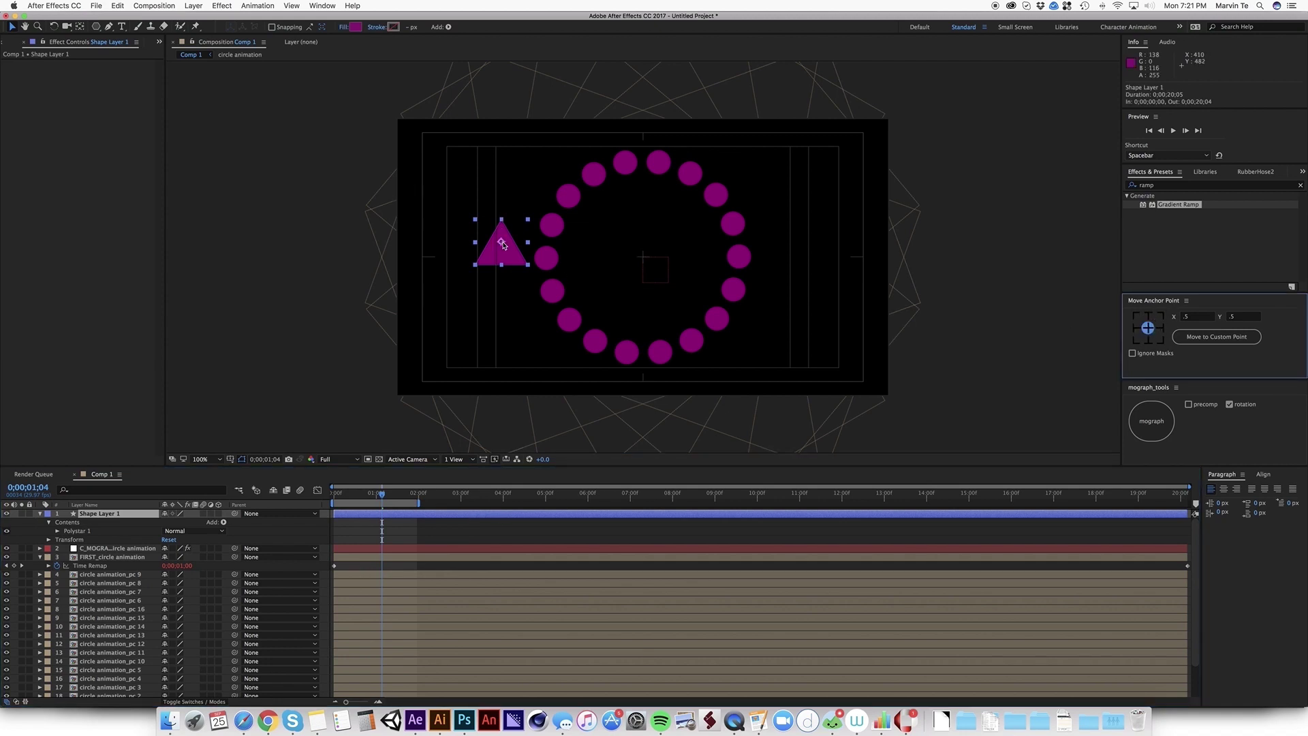
pyautogui.moveTo(503, 244)
pyautogui.mouseDown()
pyautogui.moveTo(490, 236)
pyautogui.moveTo(512, 235)
pyautogui.moveTo(486, 238)
pyautogui.mouseUp()
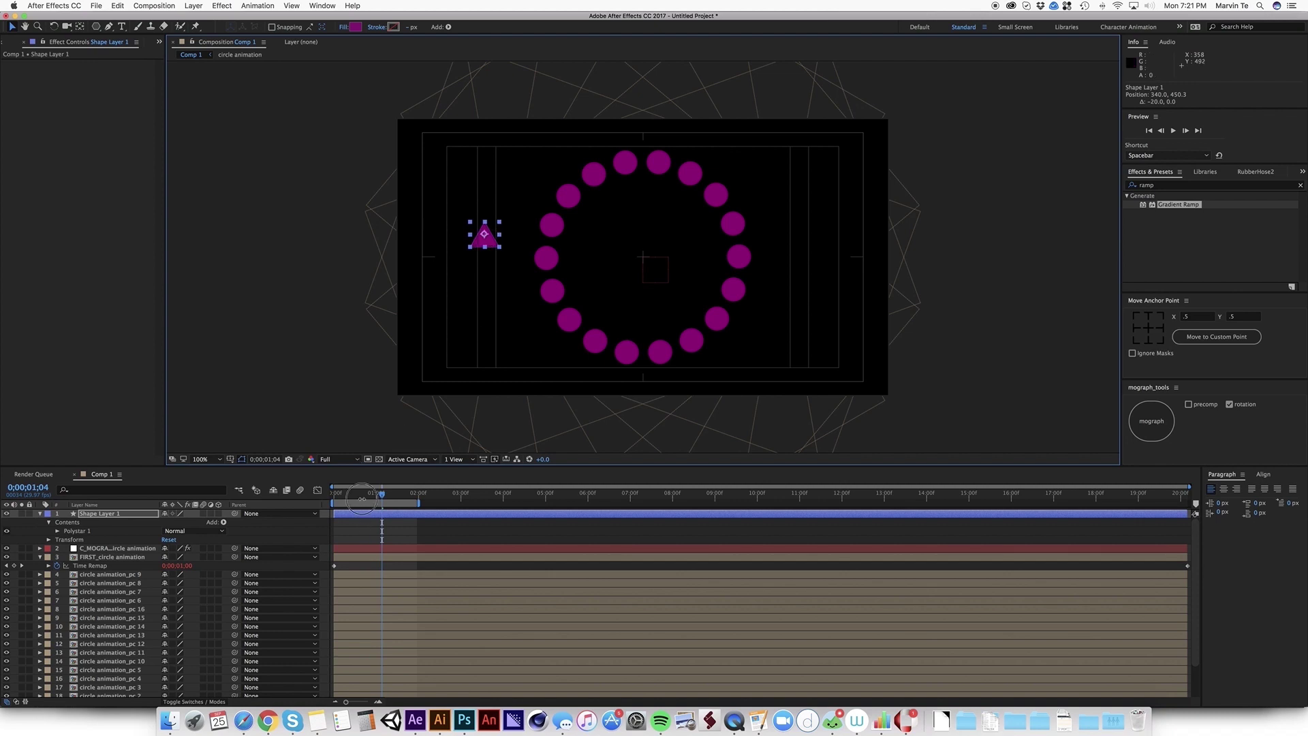
# Step: Keyframe the triangle's Rotation and Scale at frame 0 and rotate it to 109.4° at frame 18
pyautogui.moveTo(362, 499); pyautogui.dragTo(323, 503)
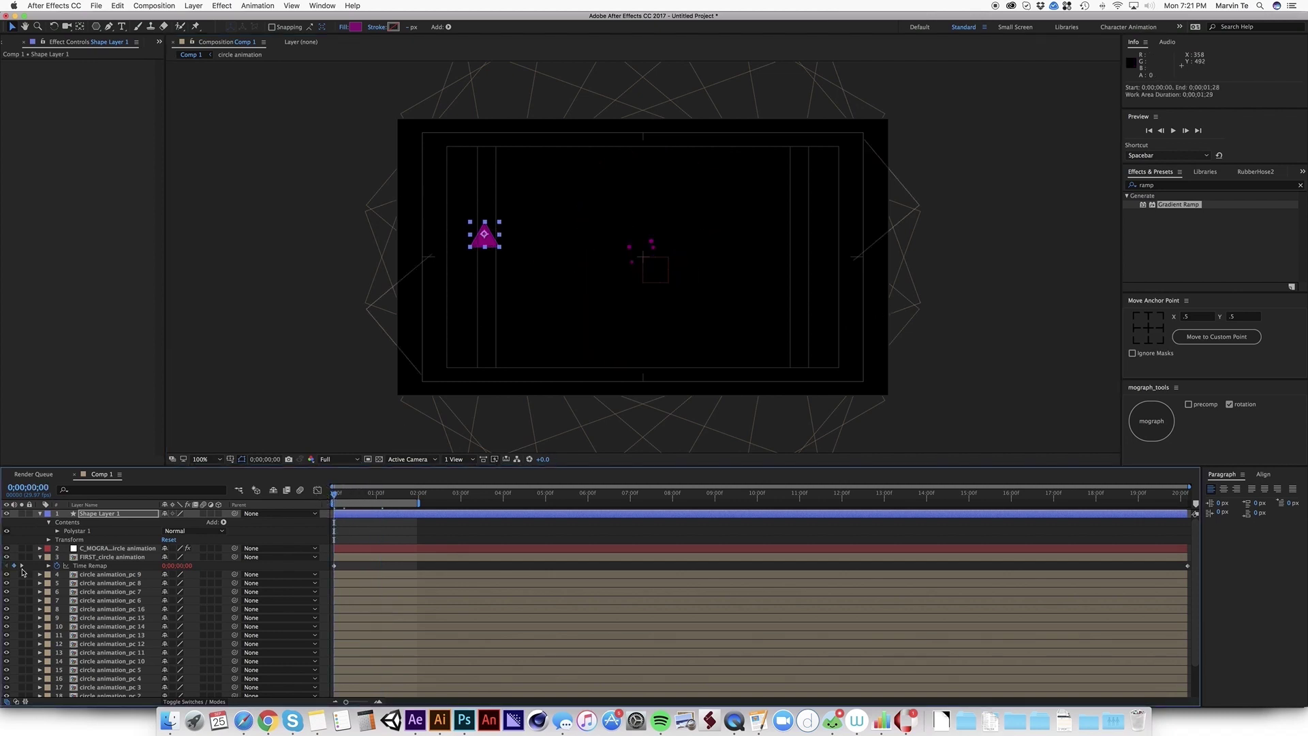
pyautogui.press('r')
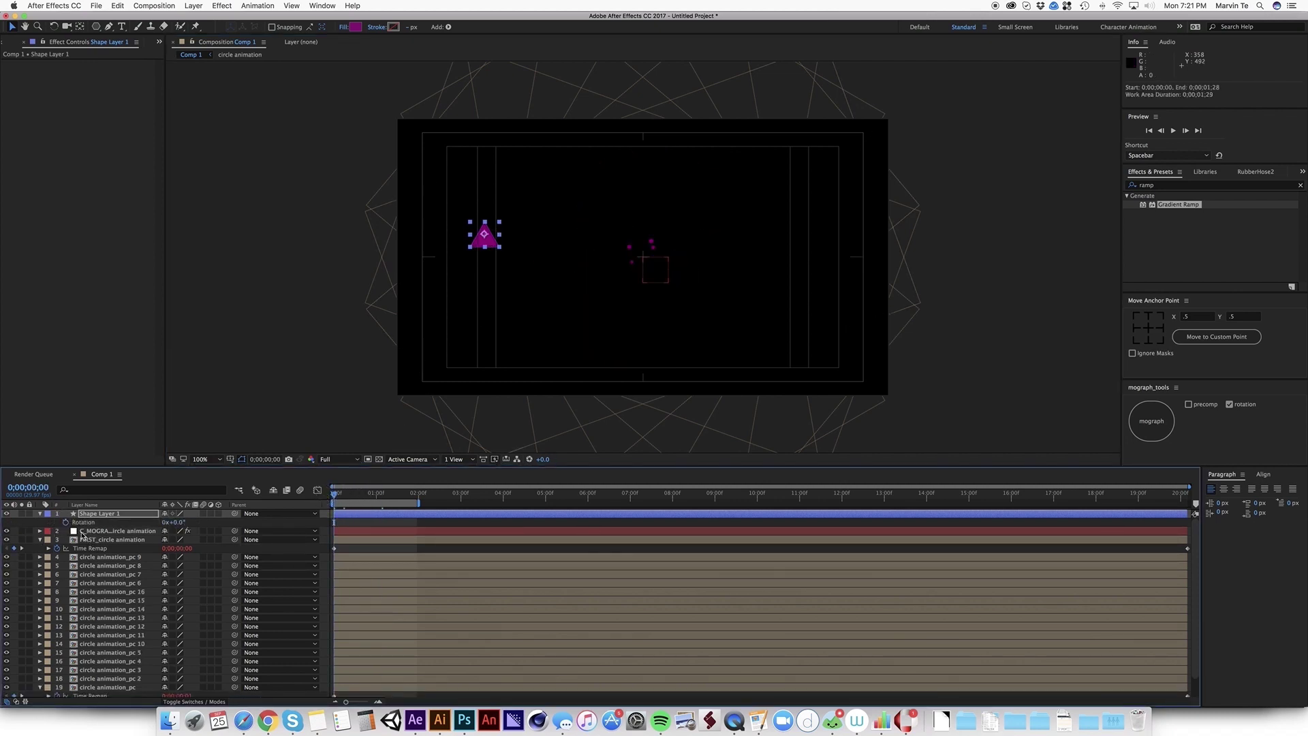
pyautogui.hotkey('alt', 'shift', 'r')
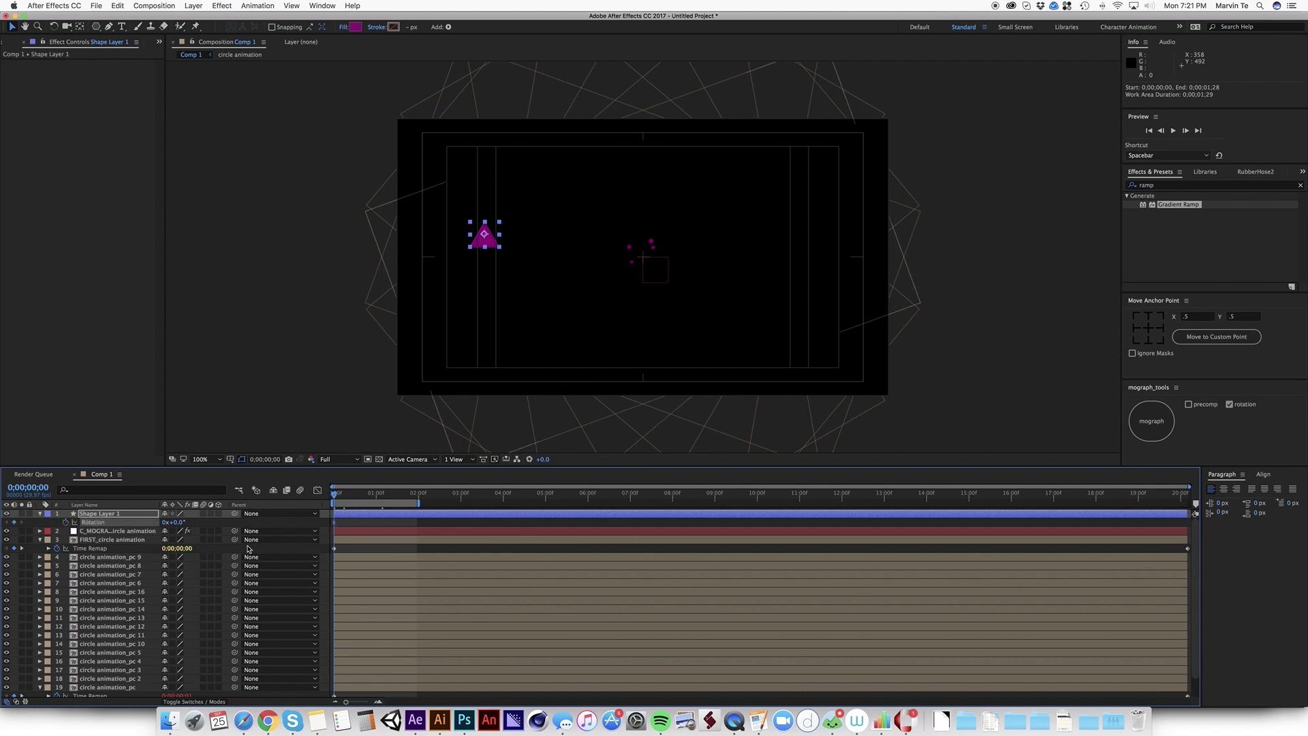
pyautogui.hotkey('alt', 'shift', 's')
pyautogui.moveTo(334, 495); pyautogui.dragTo(359, 499)
pyautogui.press('w')
pyautogui.moveTo(499, 247); pyautogui.dragTo(455, 234)
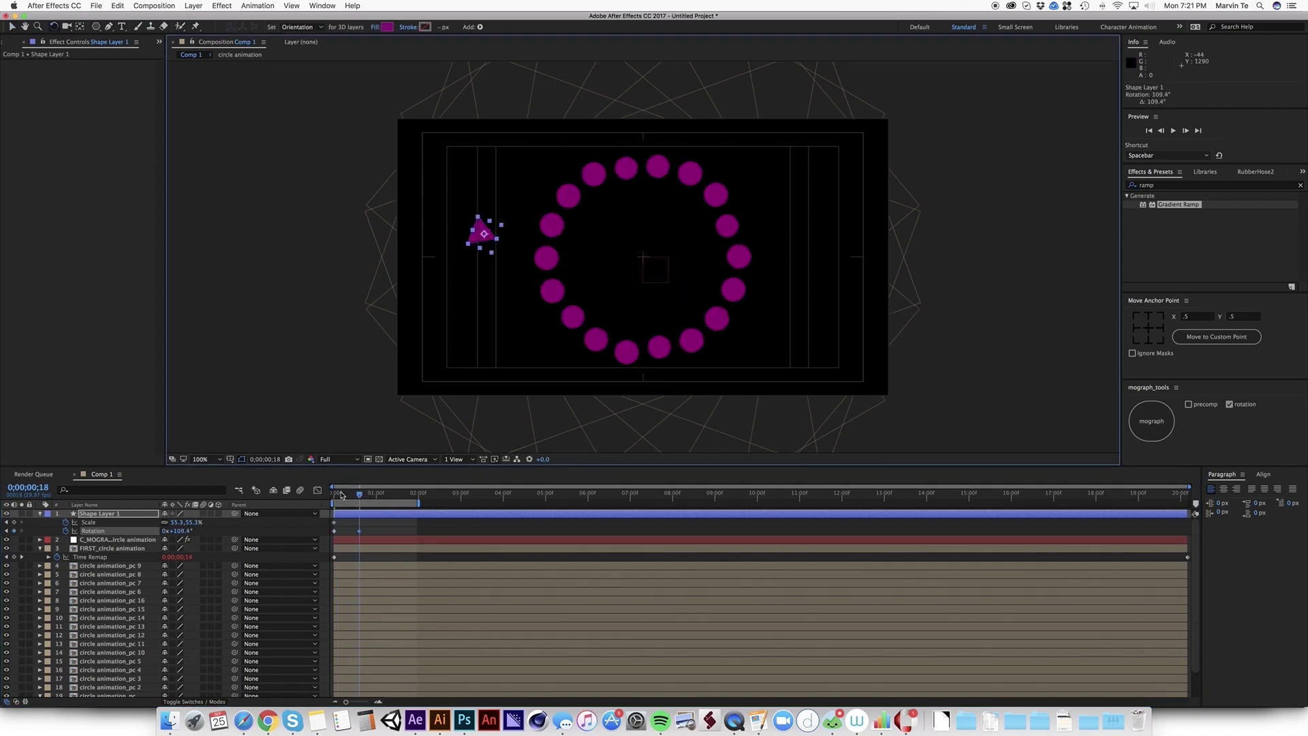
# Step: Set the triangle's starting scale to 0% and preview it growing to 55.3%
pyautogui.click(6, 522)
pyautogui.click(195, 522)
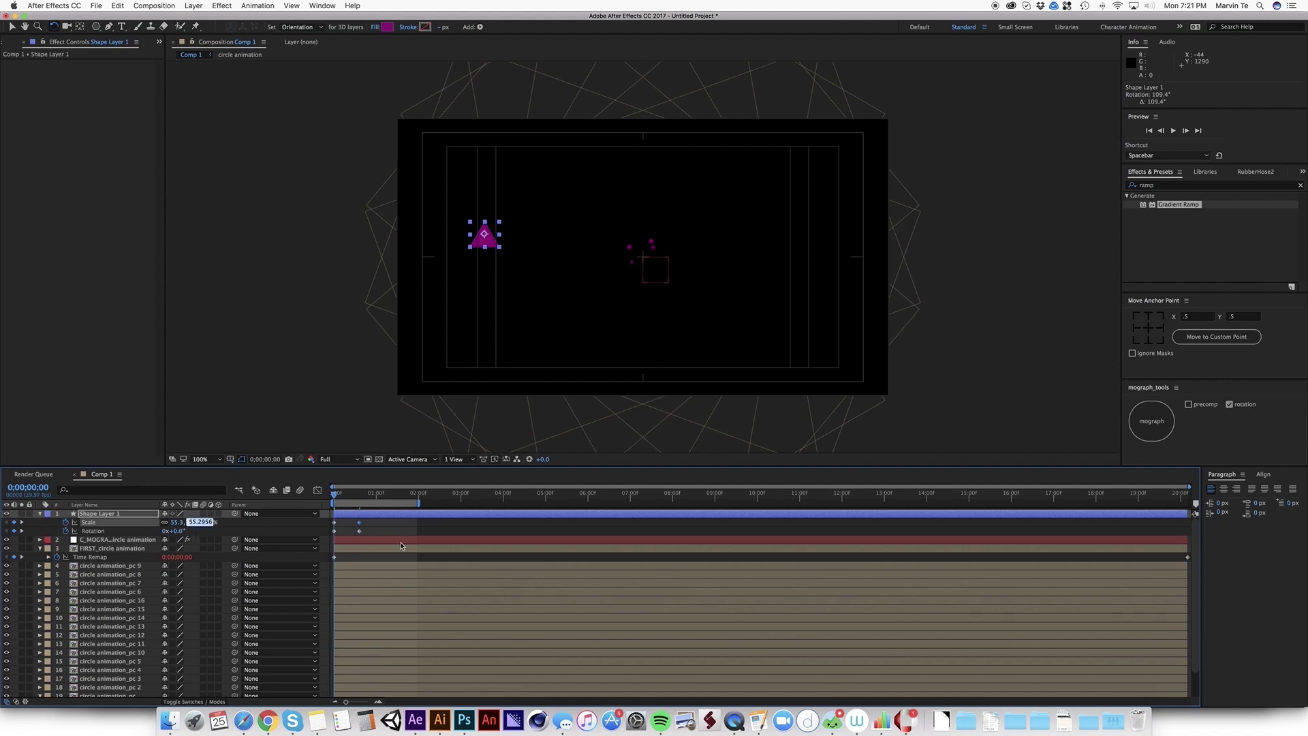
pyautogui.write('0')
pyautogui.click(490, 241)
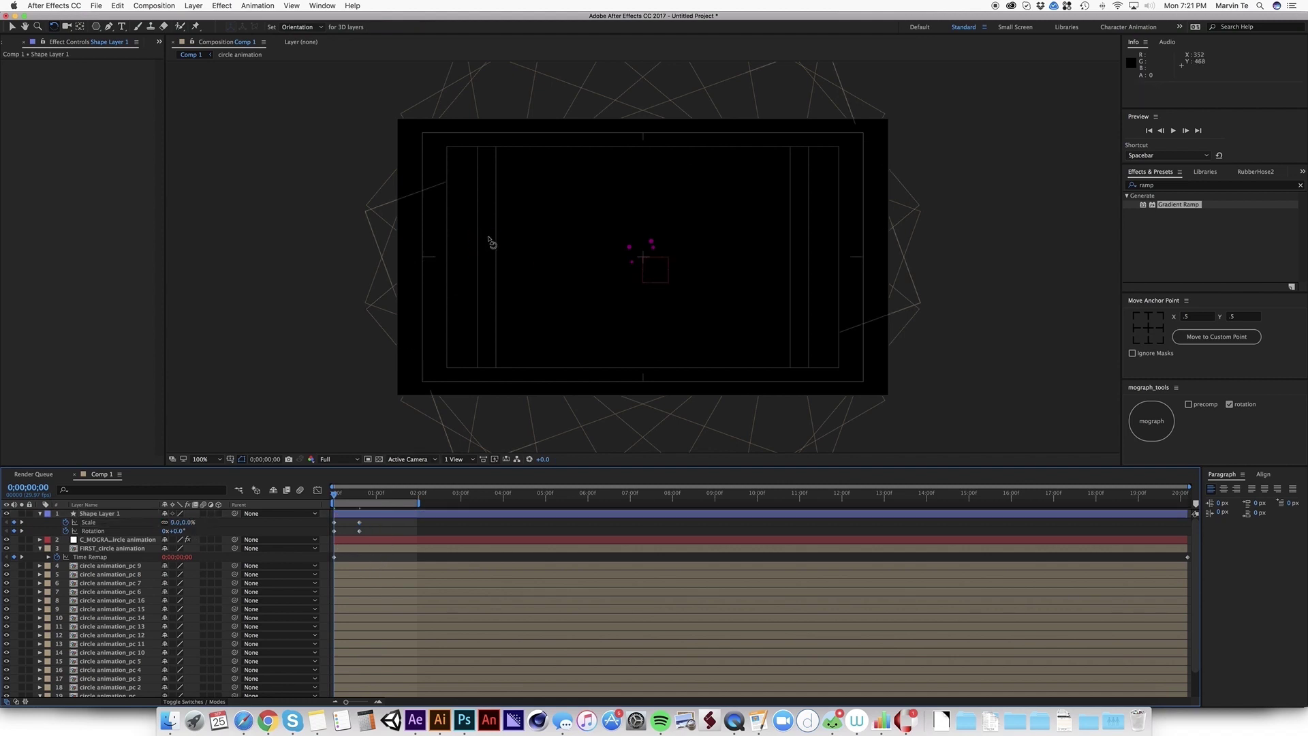
pyautogui.press('v')
pyautogui.click(371, 514)
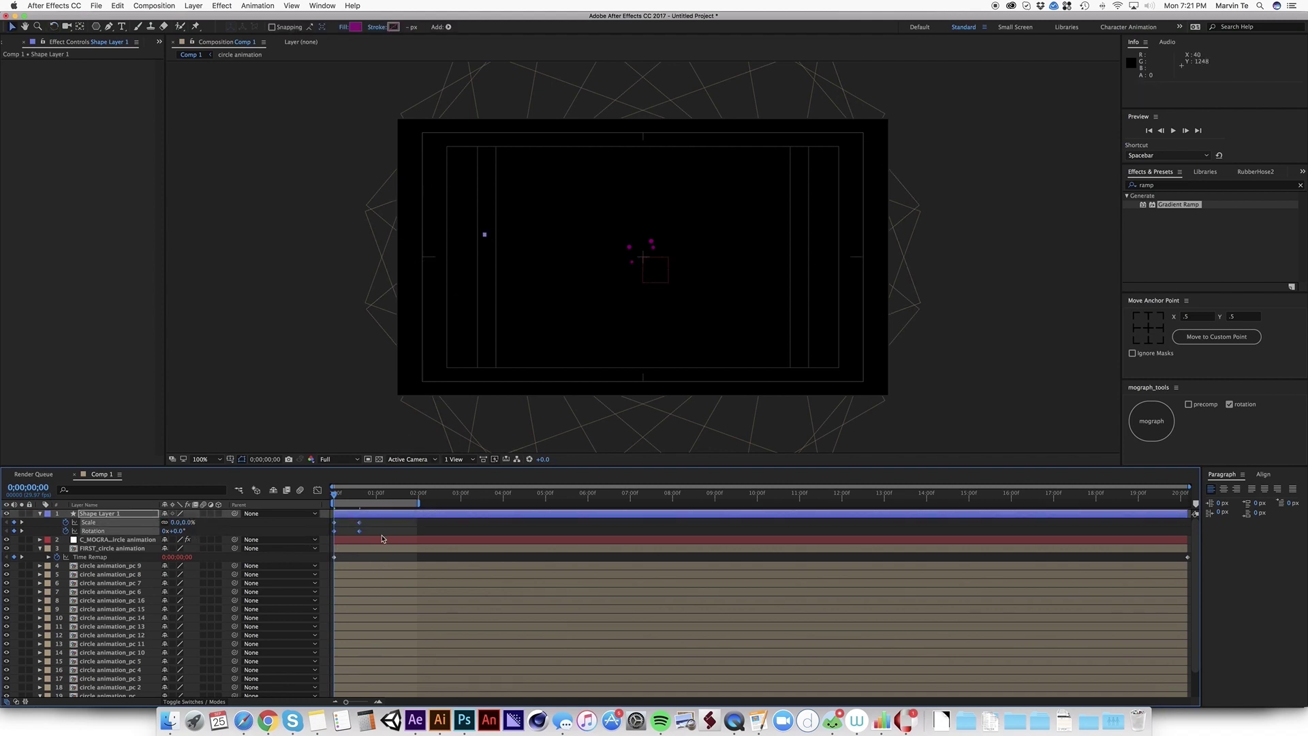
pyautogui.click(388, 531)
pyautogui.press('space')
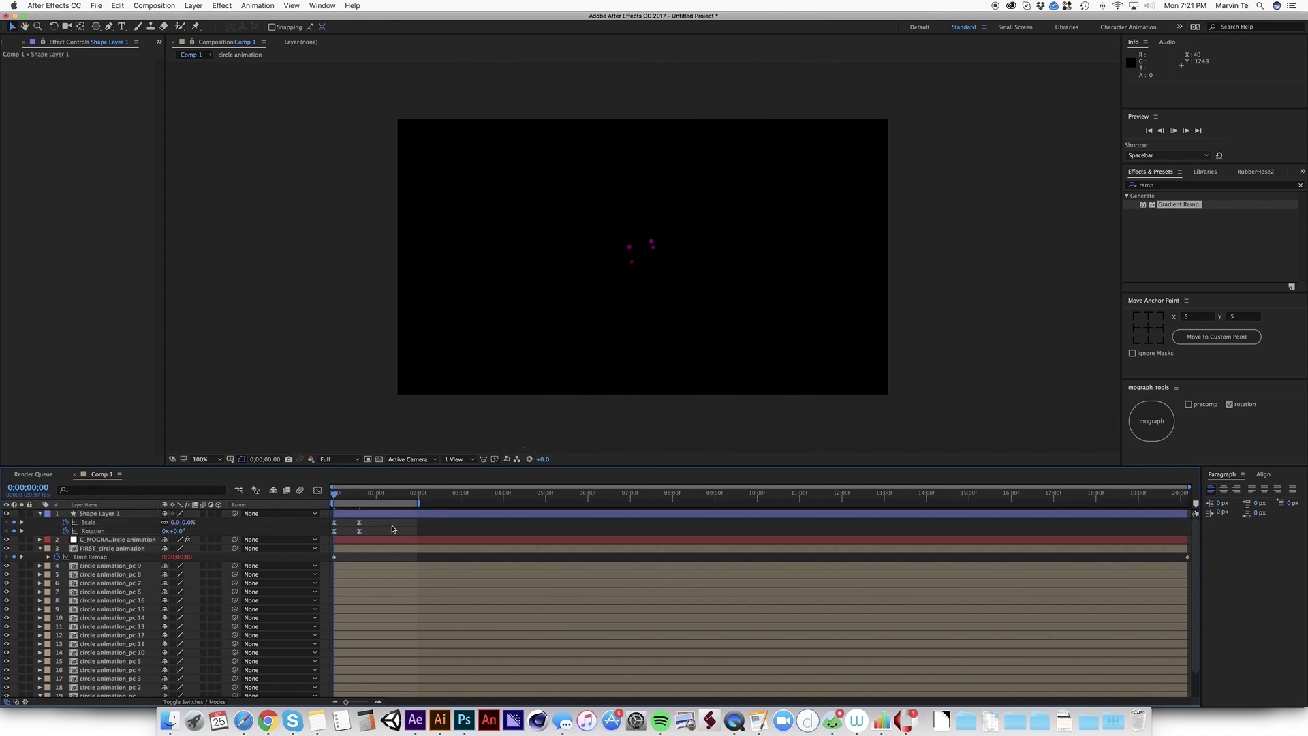
pyautogui.click(417, 514)
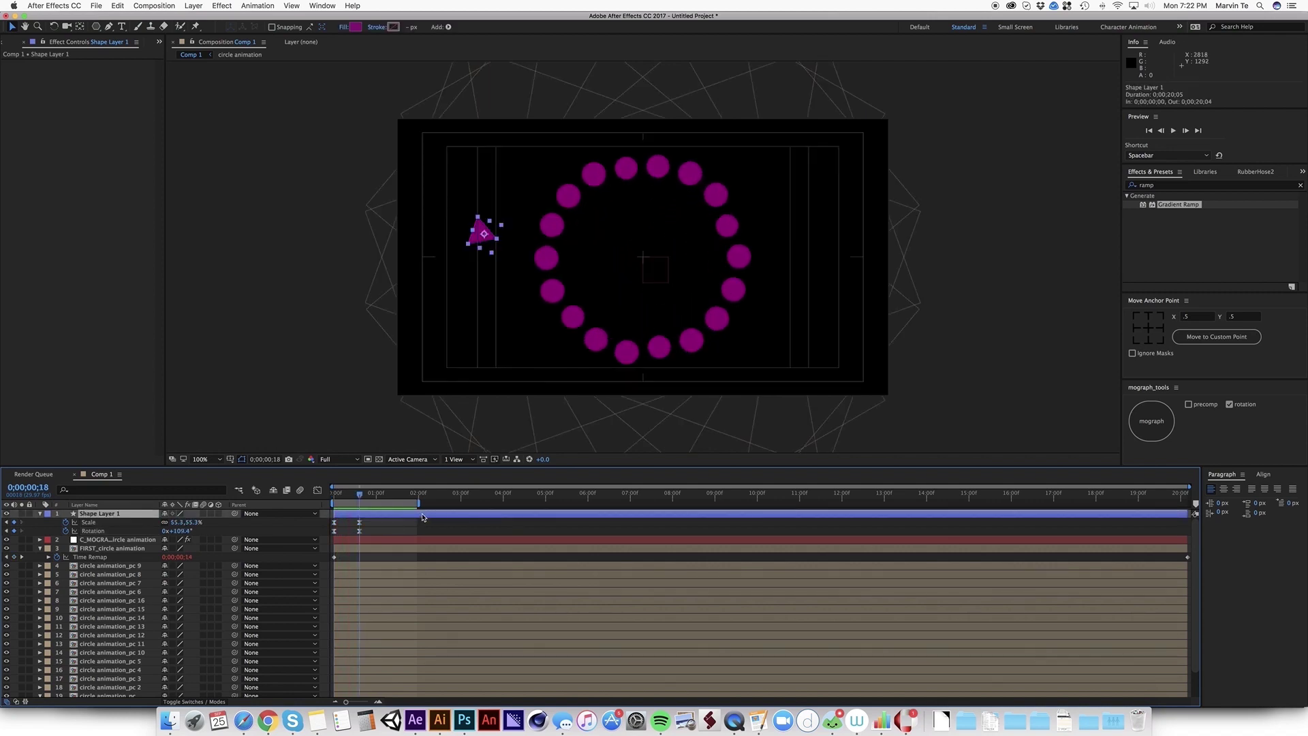
# Step: Pre-compose the triangle shape layer as triangle_animatio
pyautogui.press('super+shift+c')
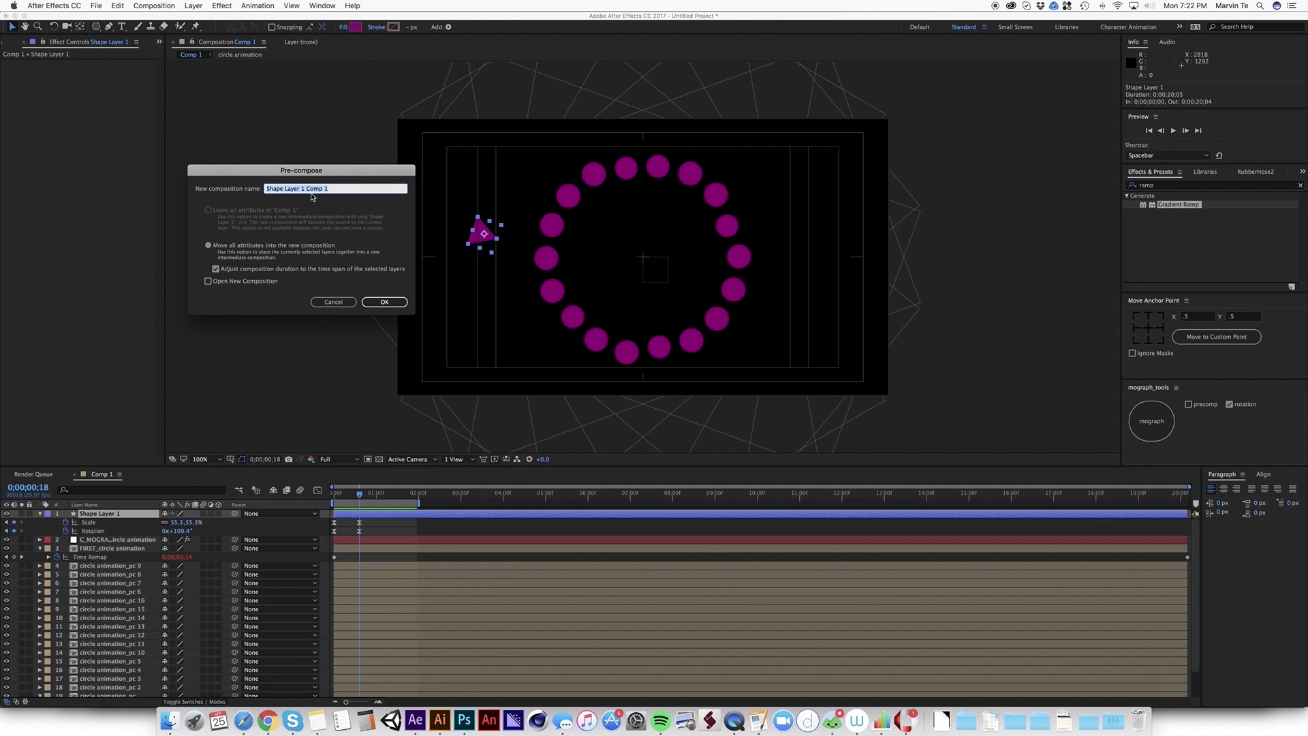
pyautogui.write('triangle_animatio')
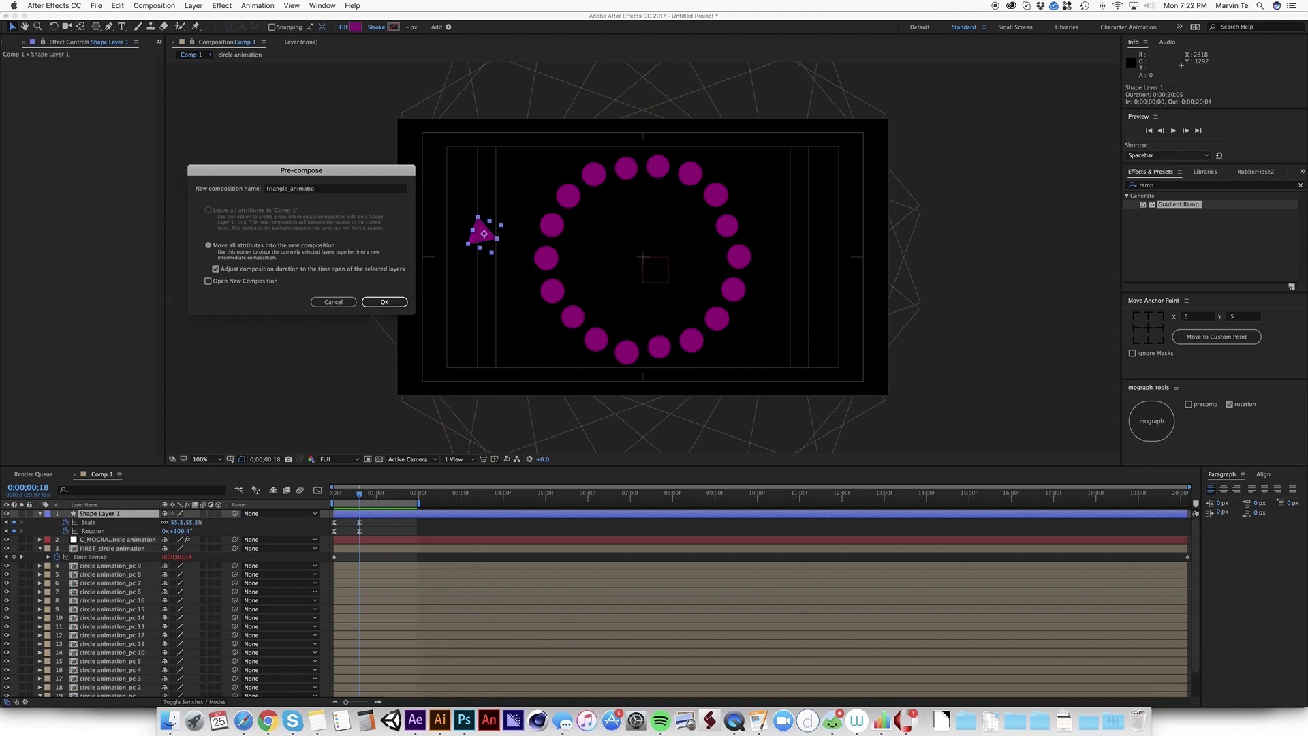
pyautogui.press('Return')
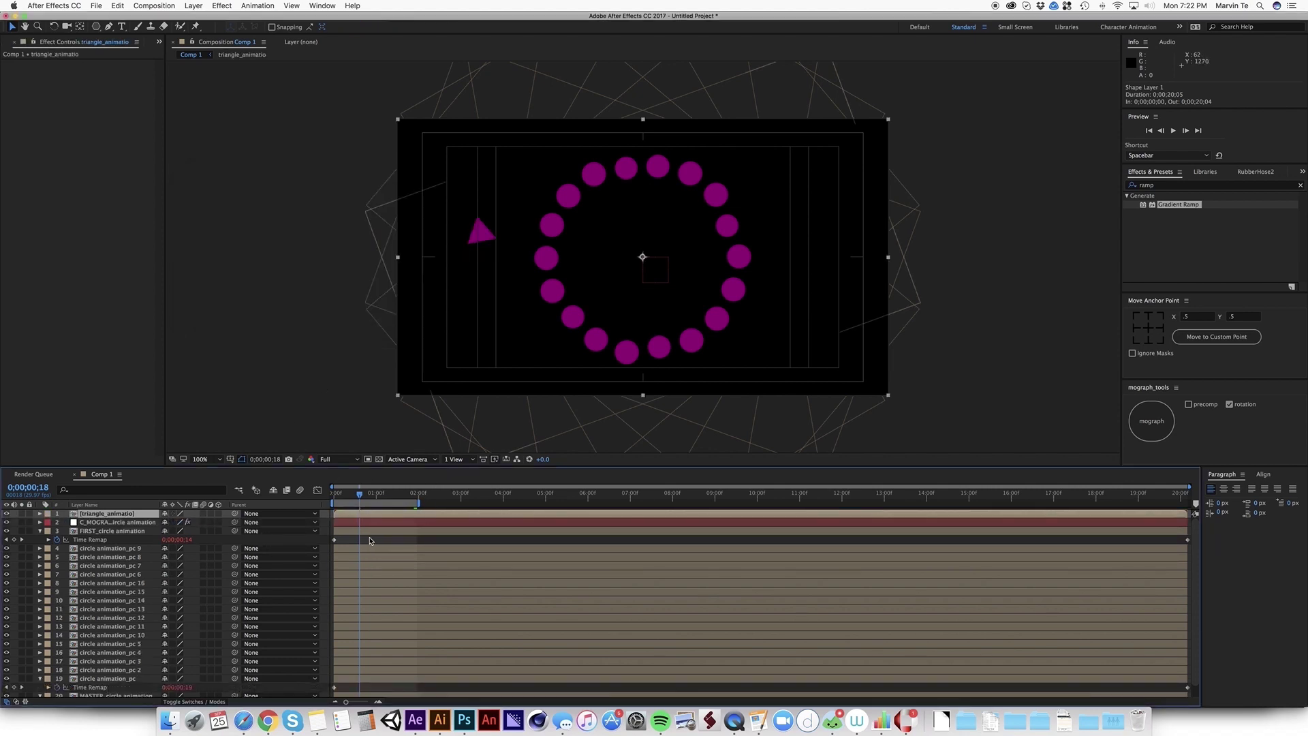
pyautogui.click(370, 540)
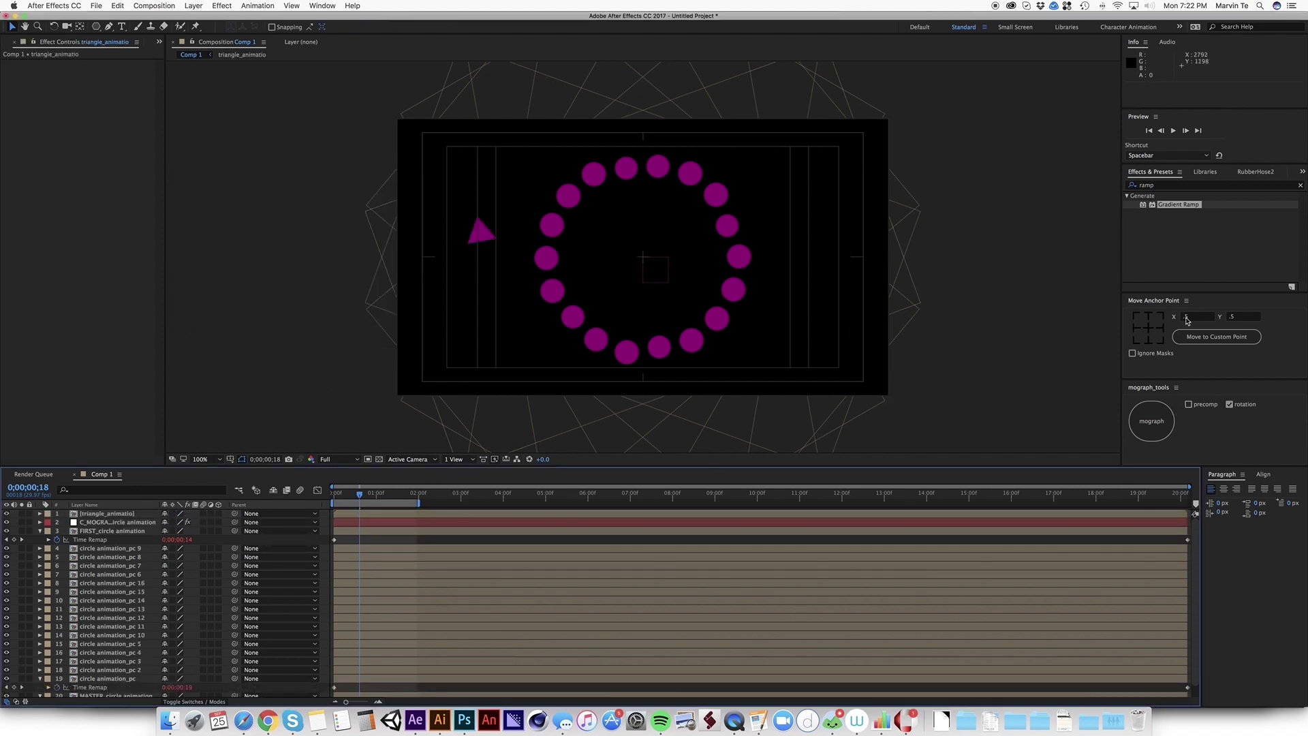
# Step: Duplicate triangle_animatio twice and rig all three copies with the mograph button
pyautogui.click(182, 513)
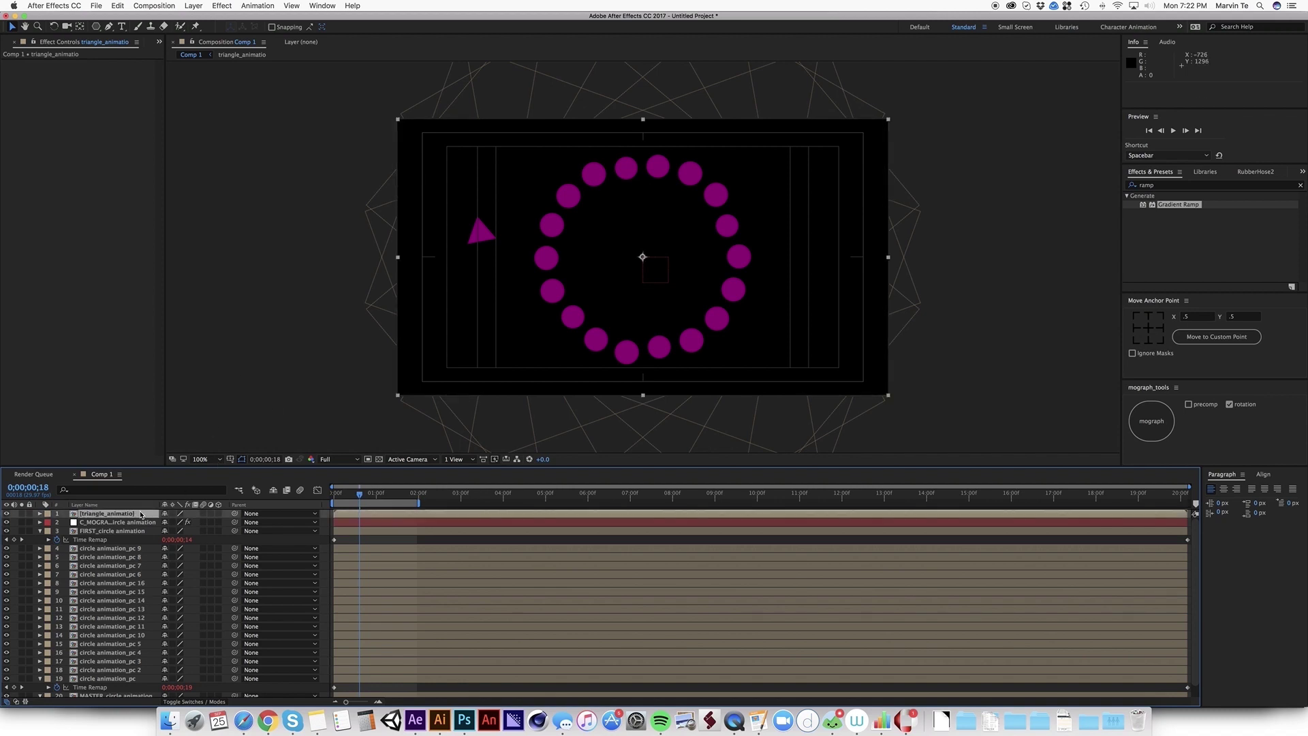
pyautogui.press('super+d')
pyautogui.press('super+d')
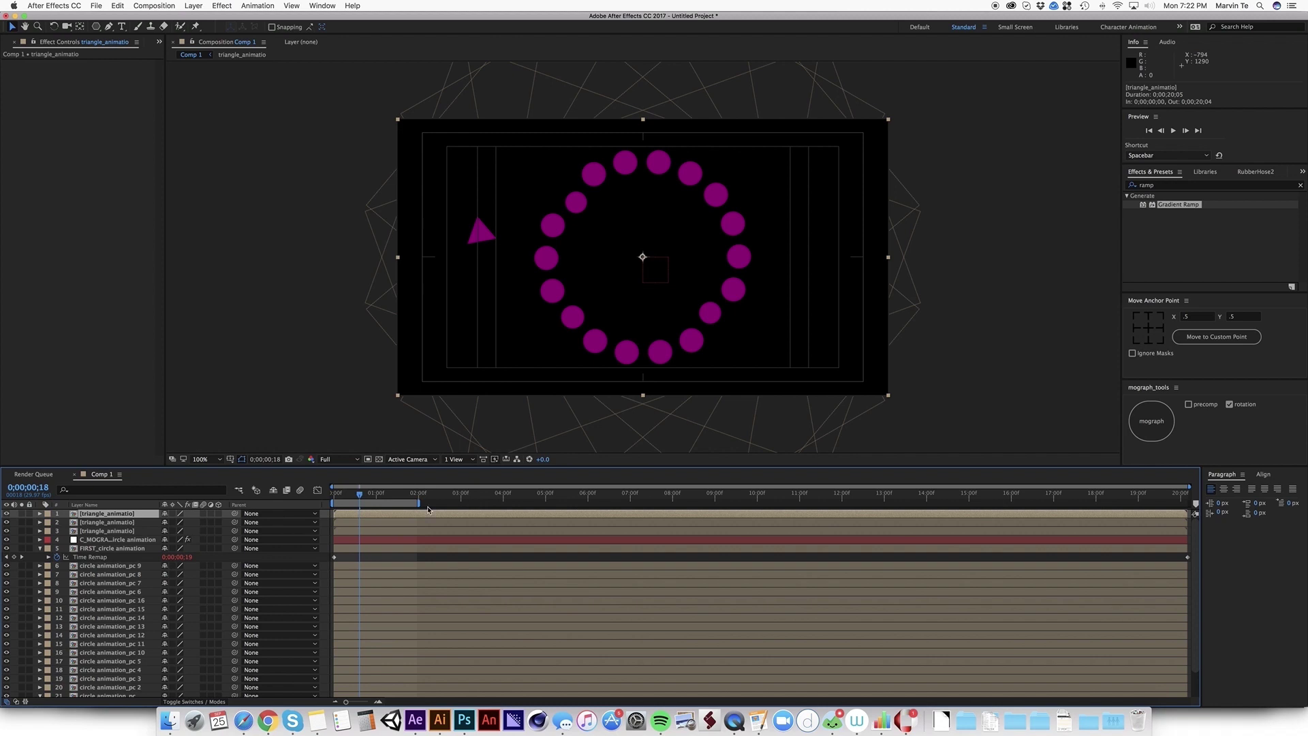
pyautogui.keyDown('shift'); pyautogui.click(124, 530); pyautogui.keyUp('shift')
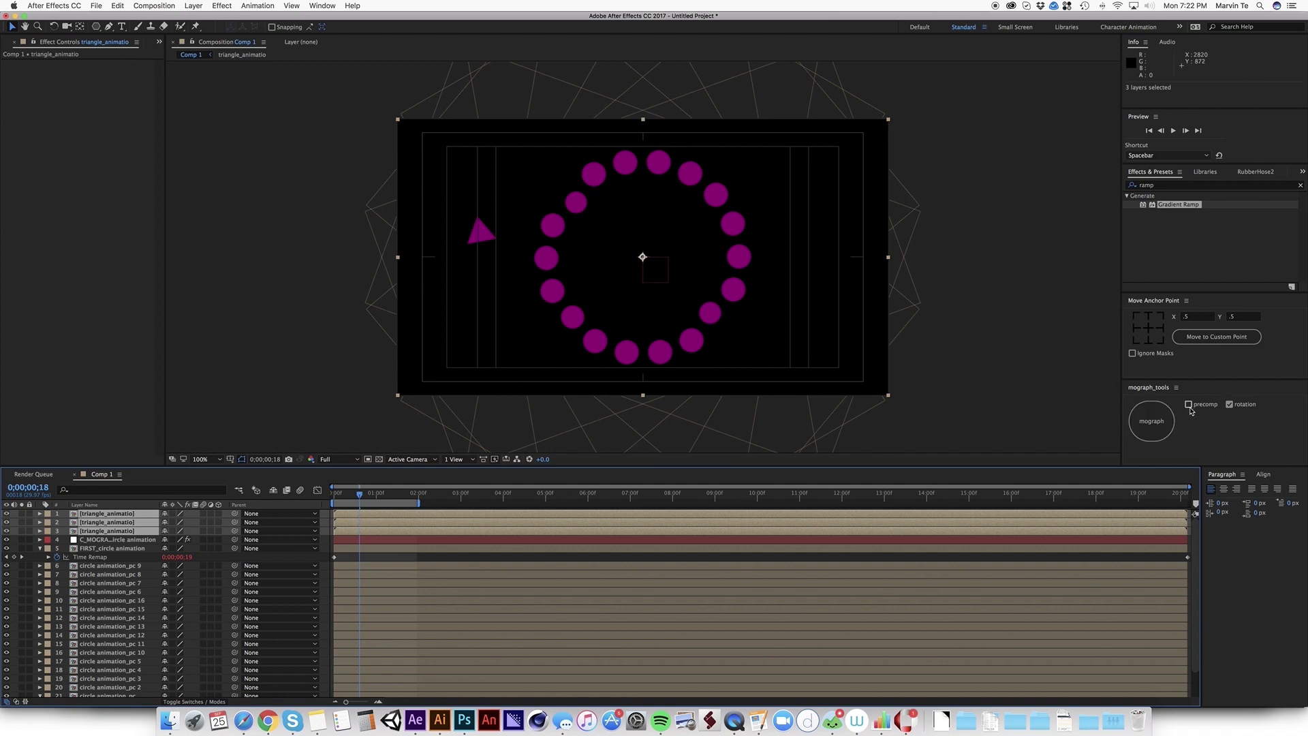
pyautogui.click(1152, 428)
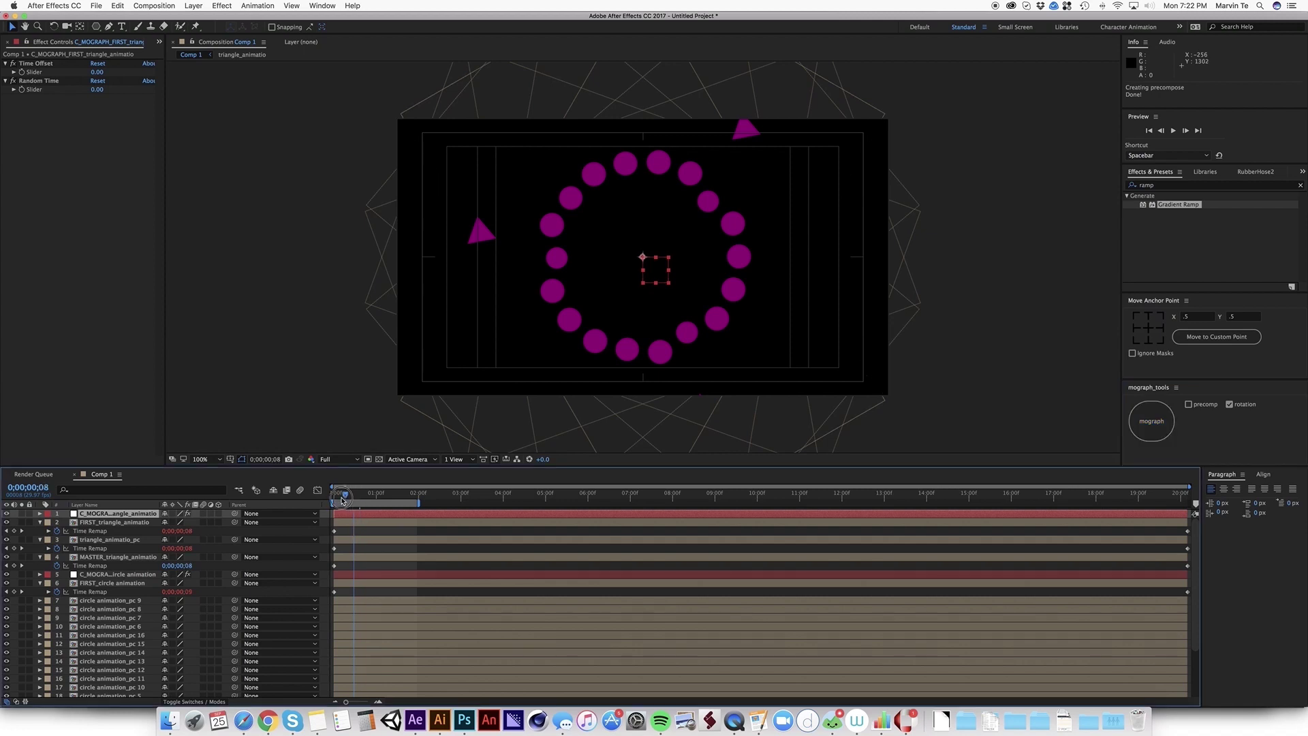
pyautogui.click(339, 495)
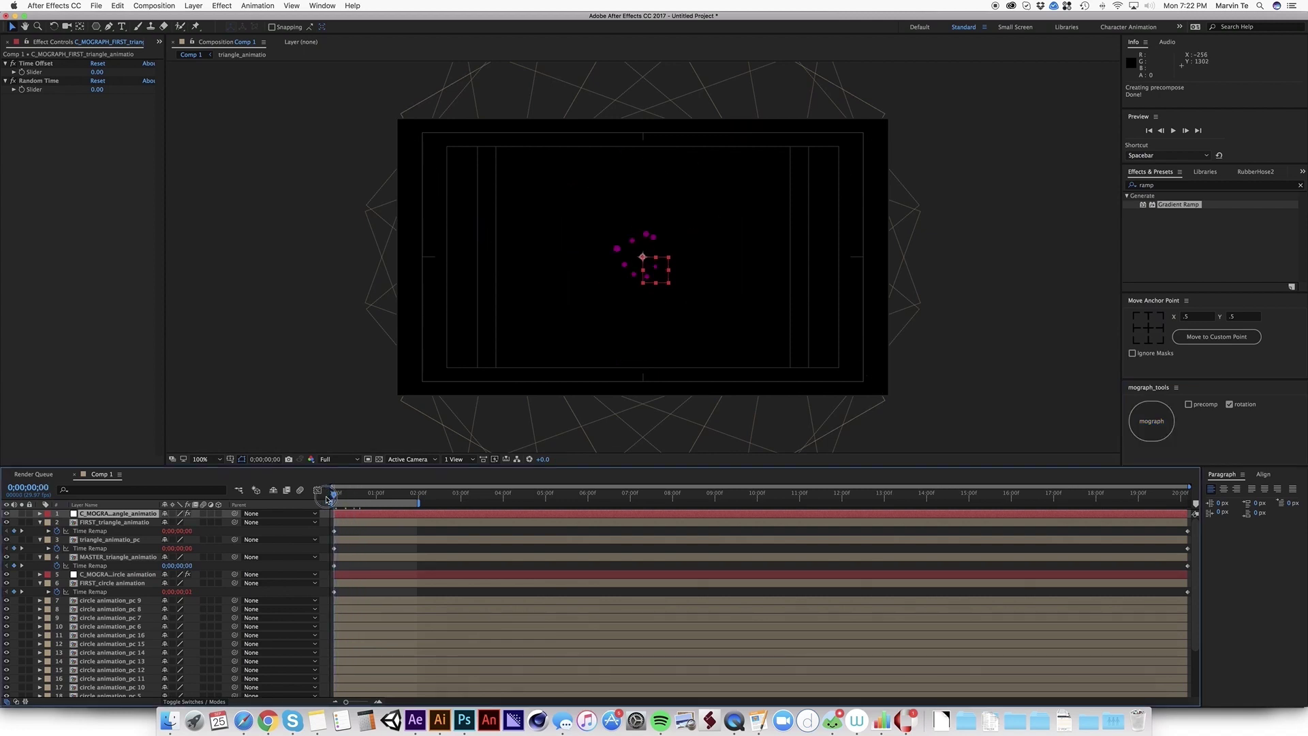
pyautogui.moveTo(351, 499); pyautogui.dragTo(373, 496)
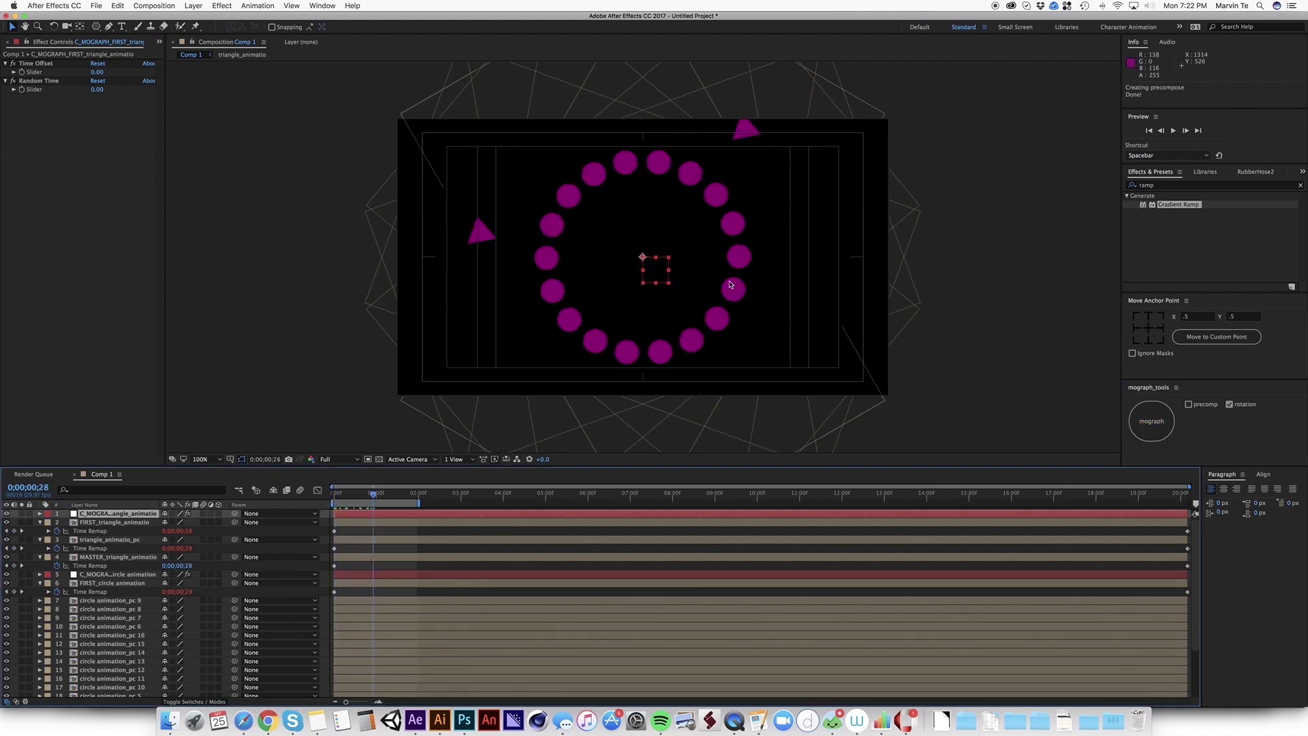
pyautogui.click(375, 541)
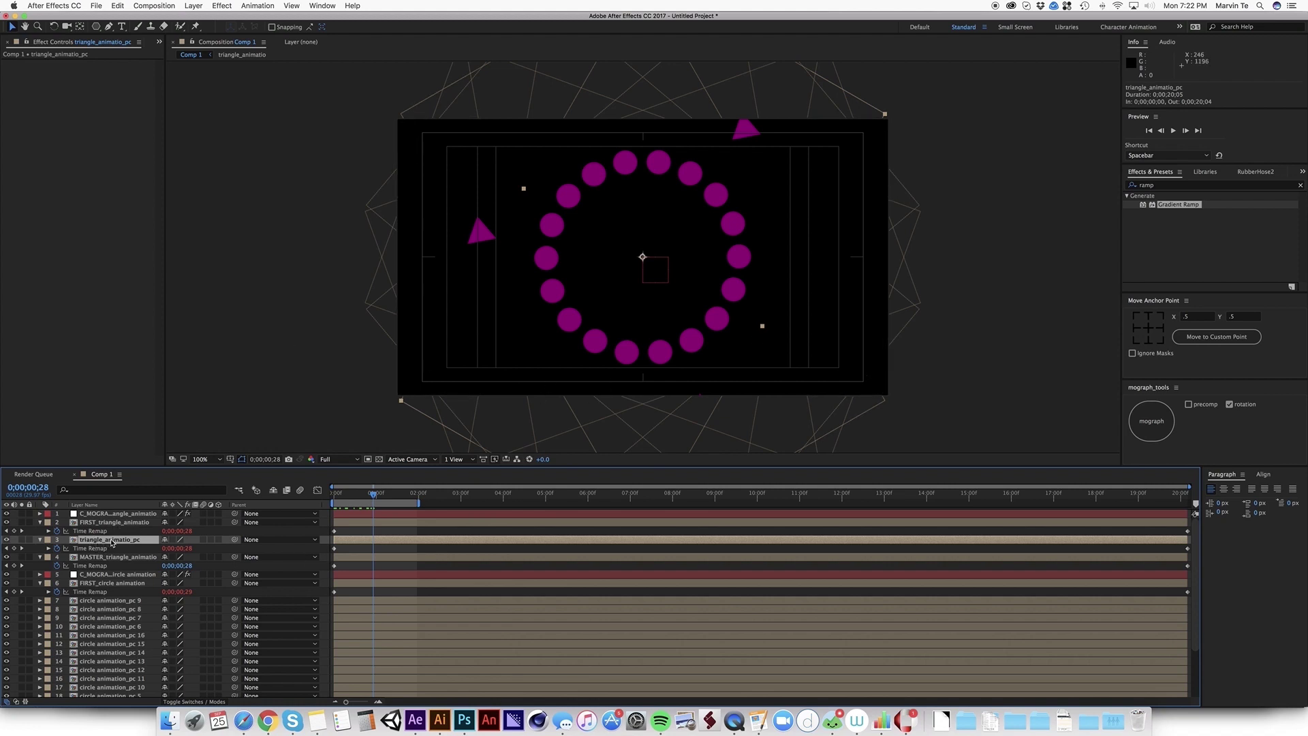
# Step: Duplicate triangle_animatio_pc up to pc 7 and preview the outer triangle ring
pyautogui.press('super+d')
pyautogui.press('super+d')
pyautogui.press('super+d')
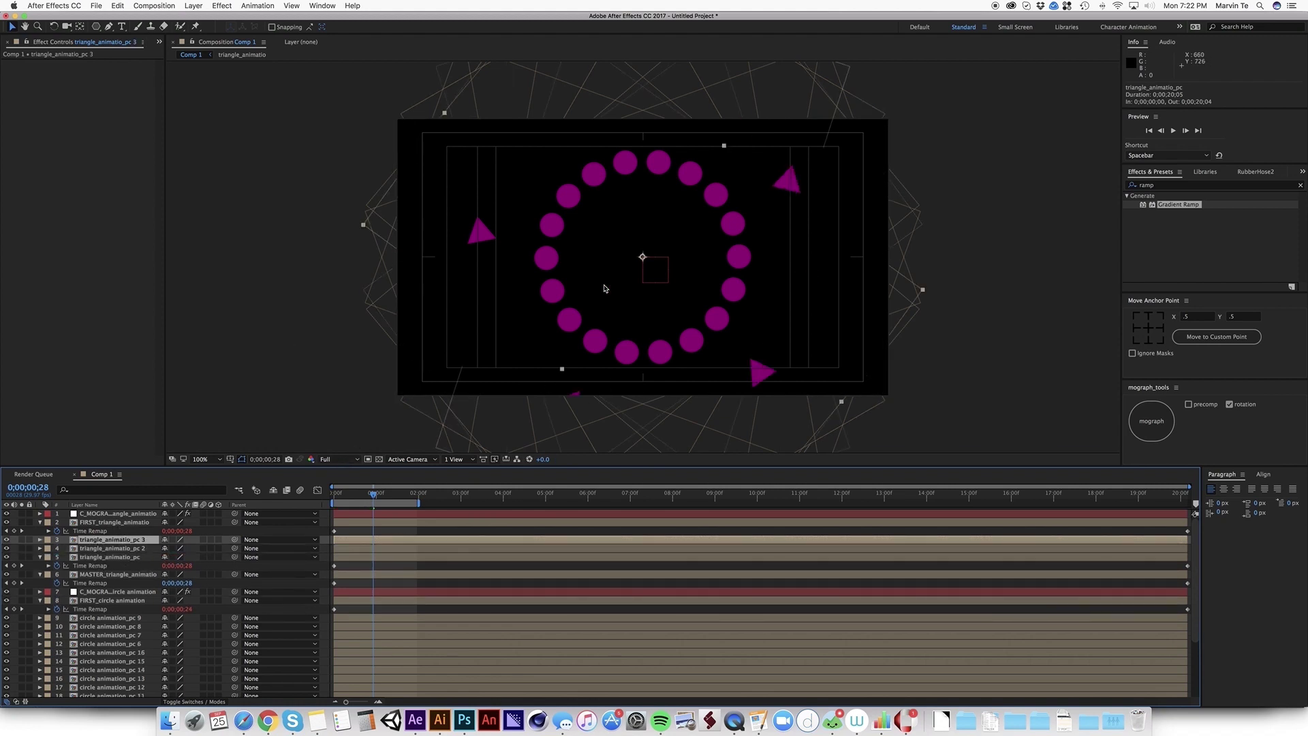
pyautogui.press('super+d')
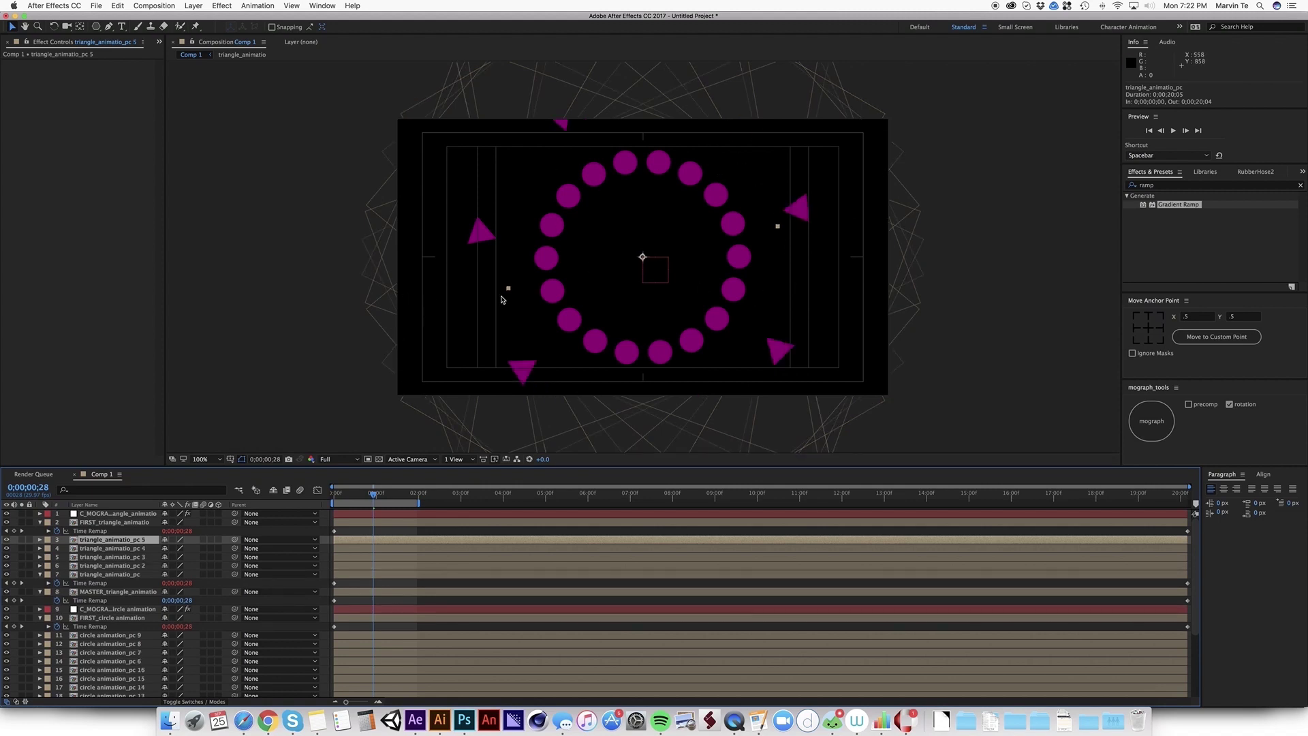
pyautogui.press('super+d')
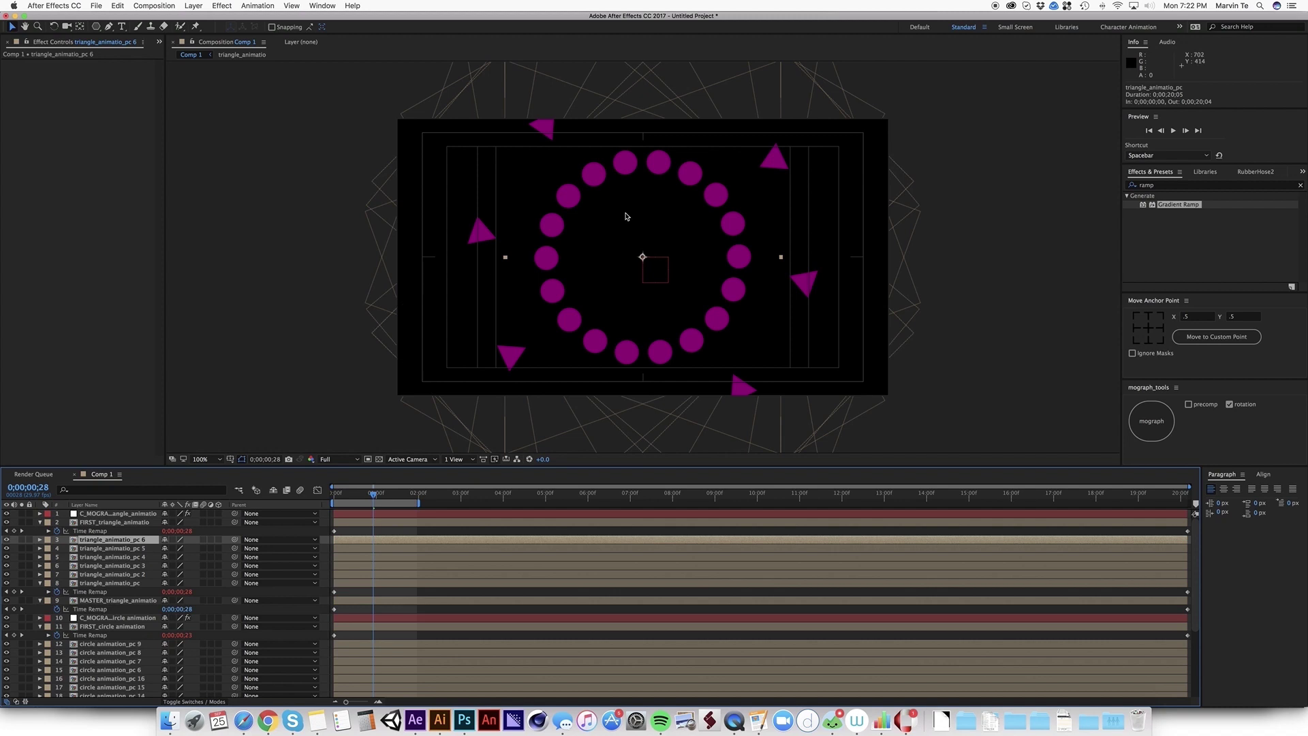
pyautogui.press('super+d')
pyautogui.press('space')
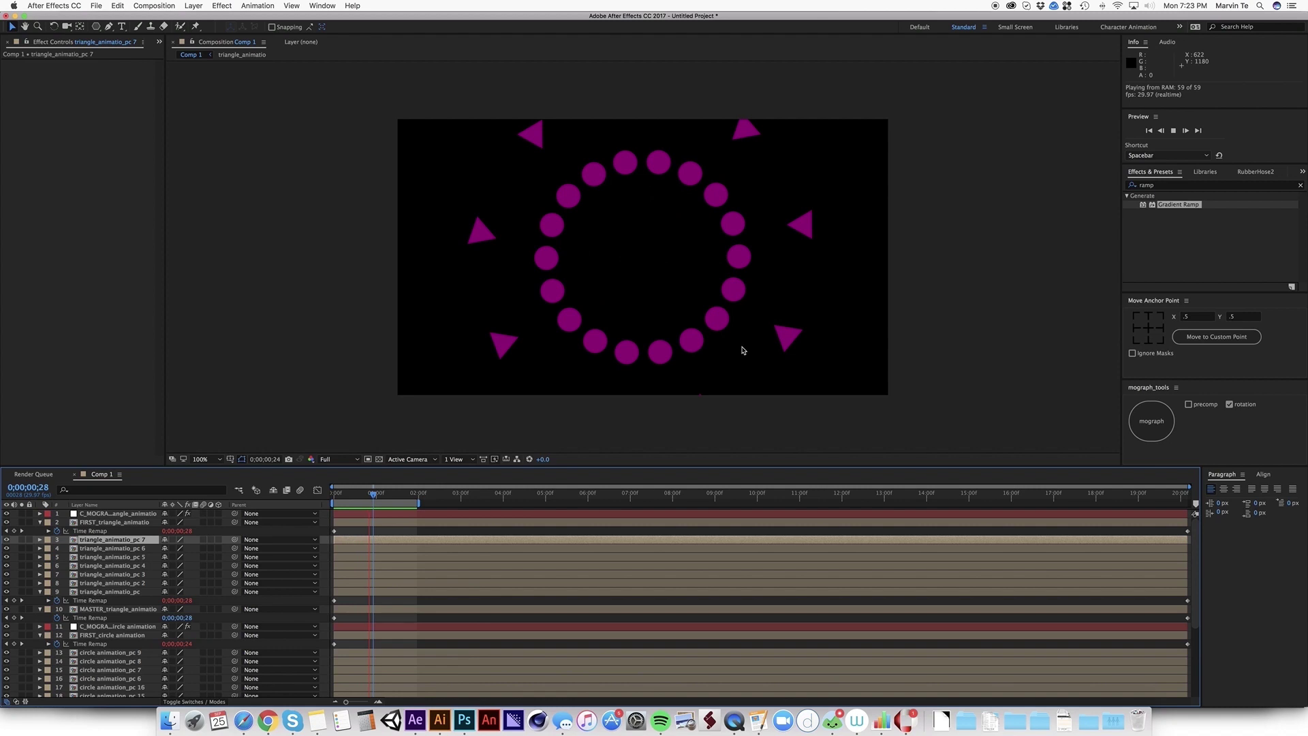
pyautogui.press('space')
pyautogui.moveTo(373, 497); pyautogui.dragTo(347, 497)
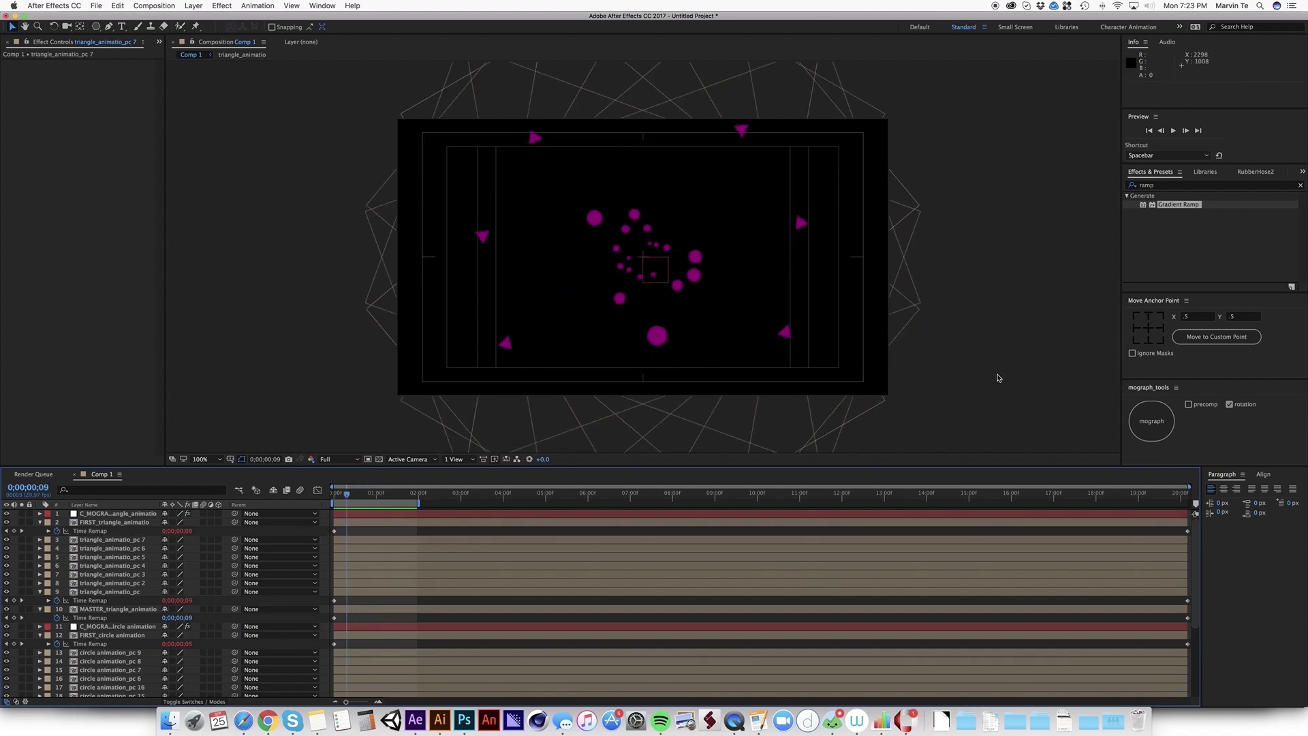
pyautogui.click(1203, 422)
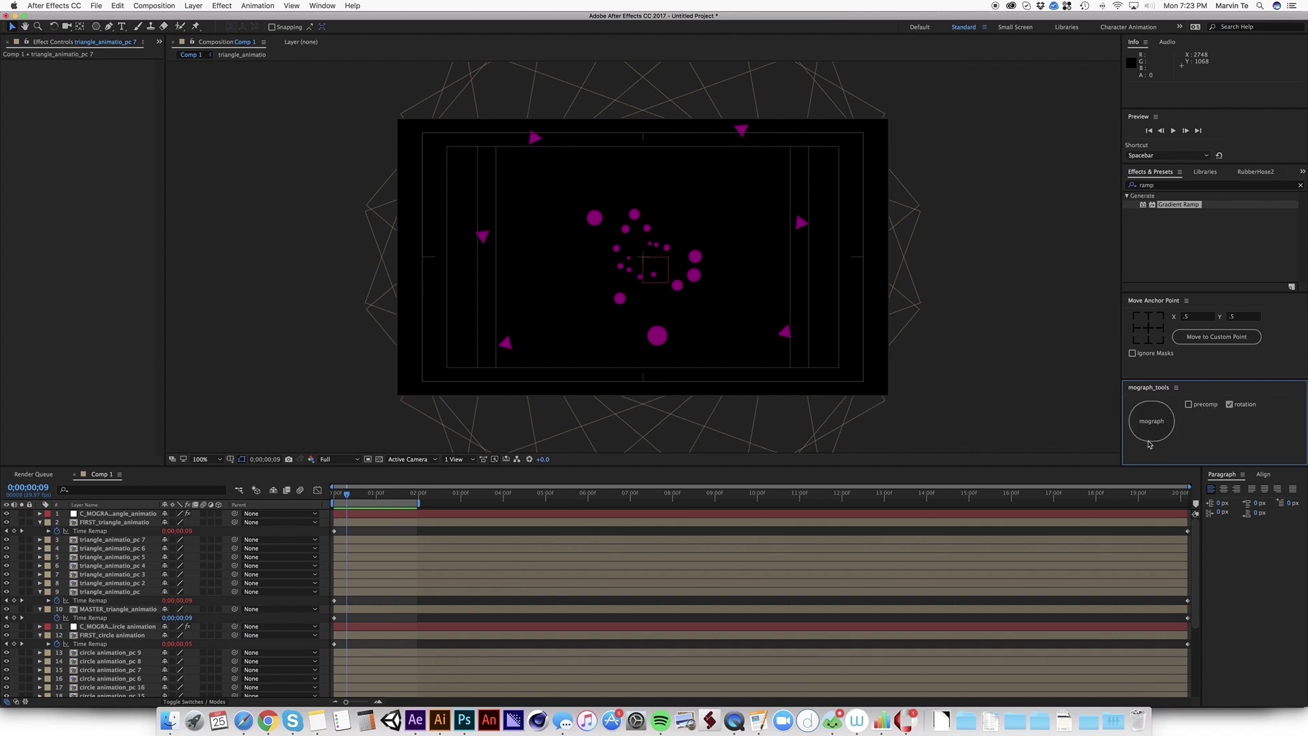
# Step: Create a new HDTV 1080 29.97 composition named Comp 2
pyautogui.click(154, 5)
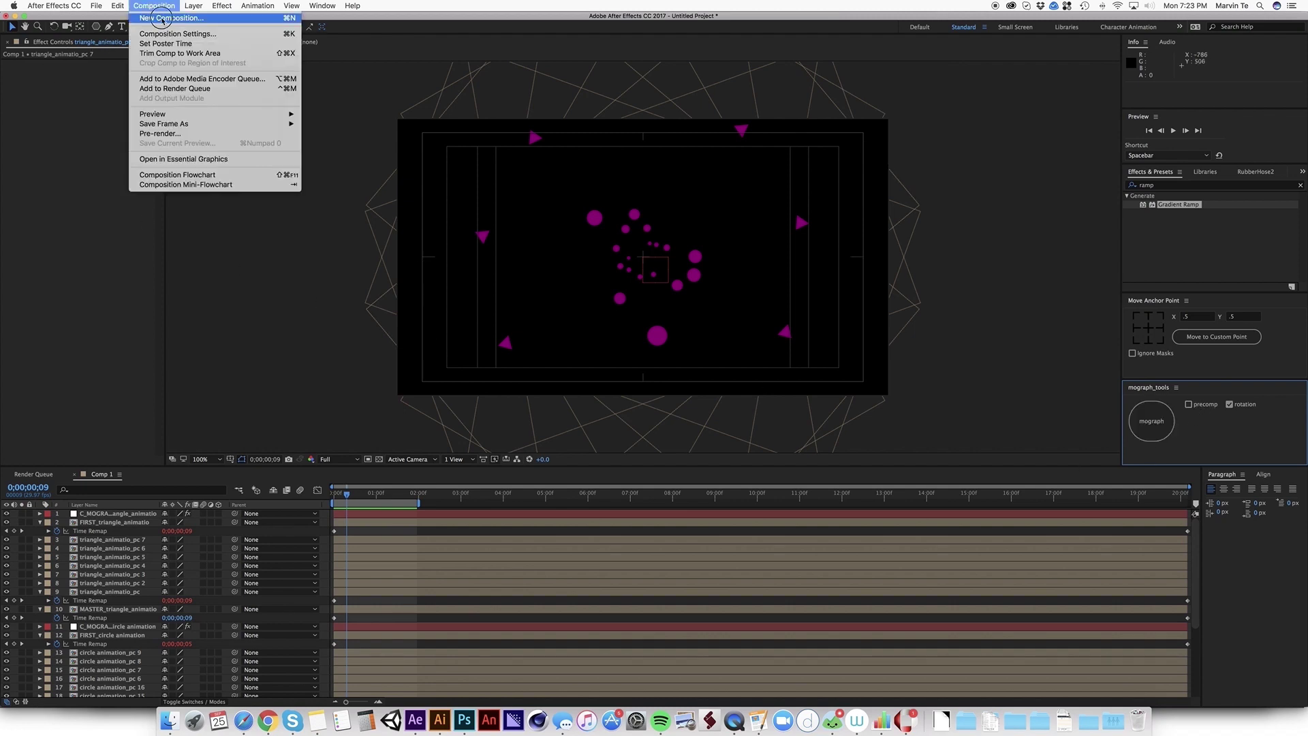
pyautogui.click(160, 19)
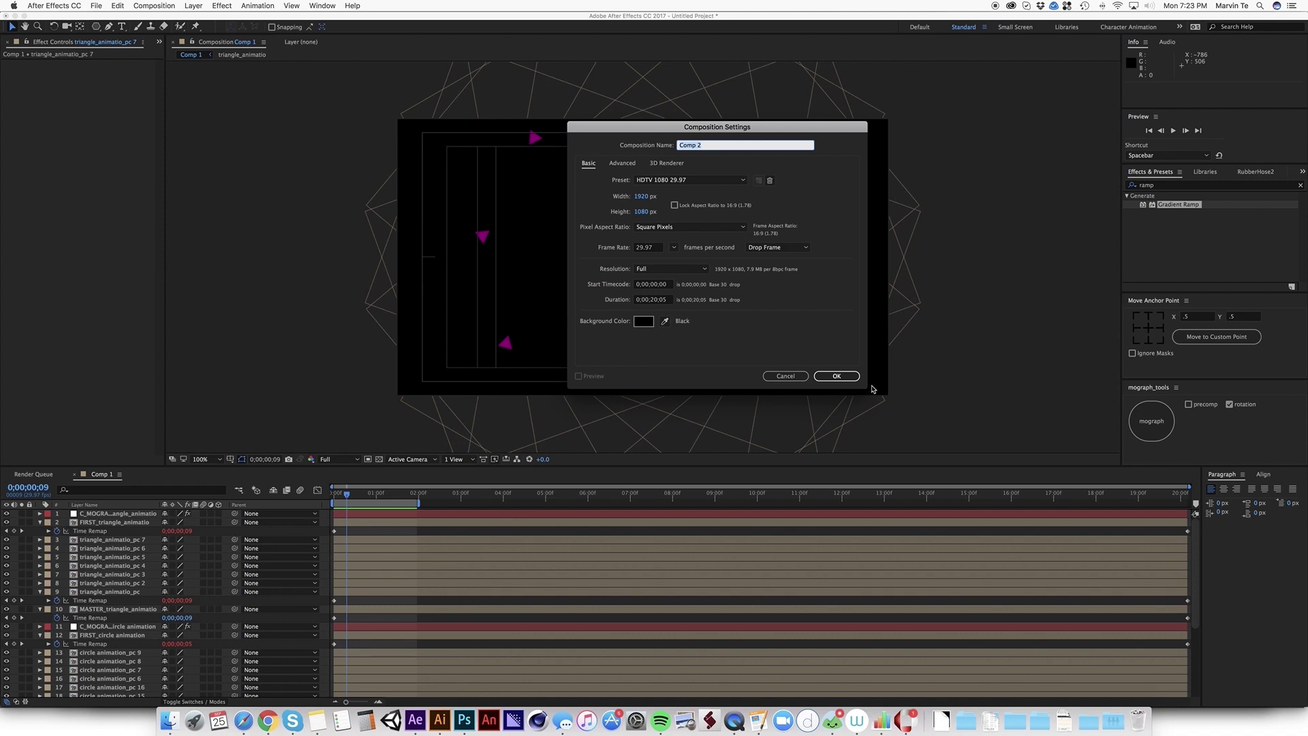
pyautogui.click(836, 376)
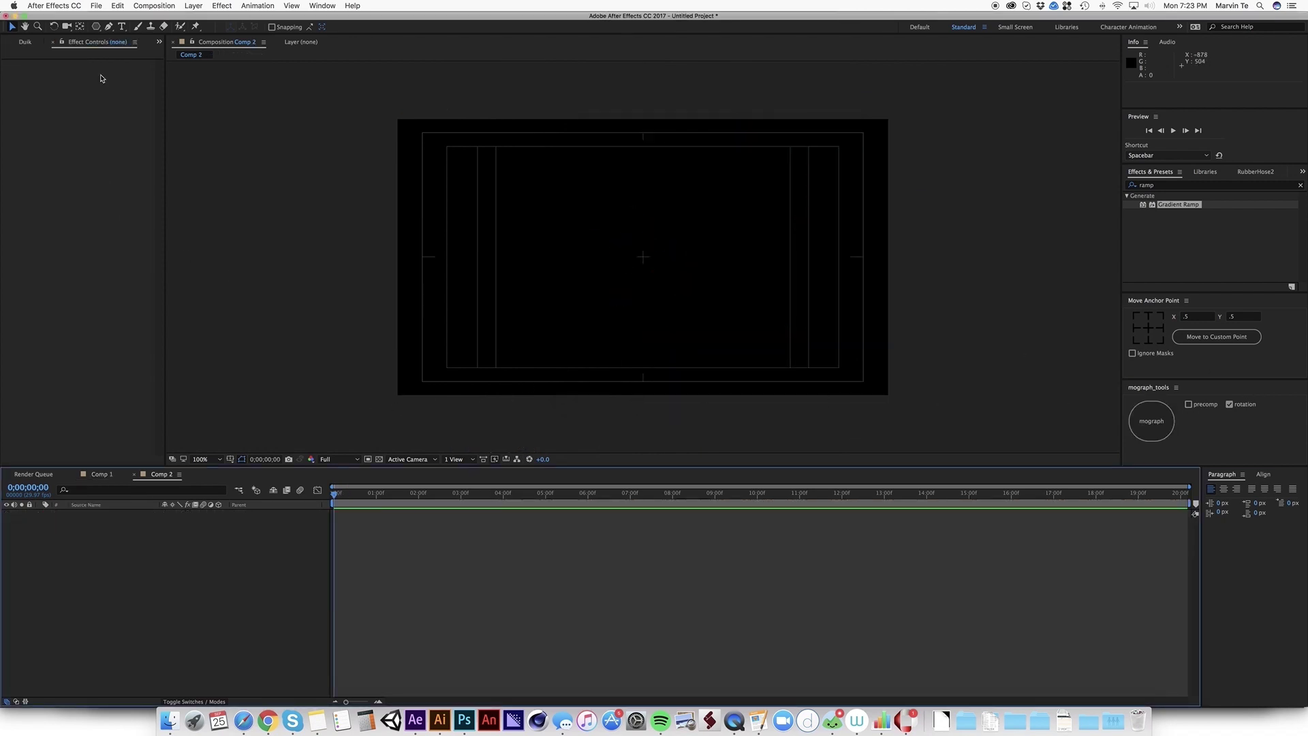
pyautogui.click(96, 26)
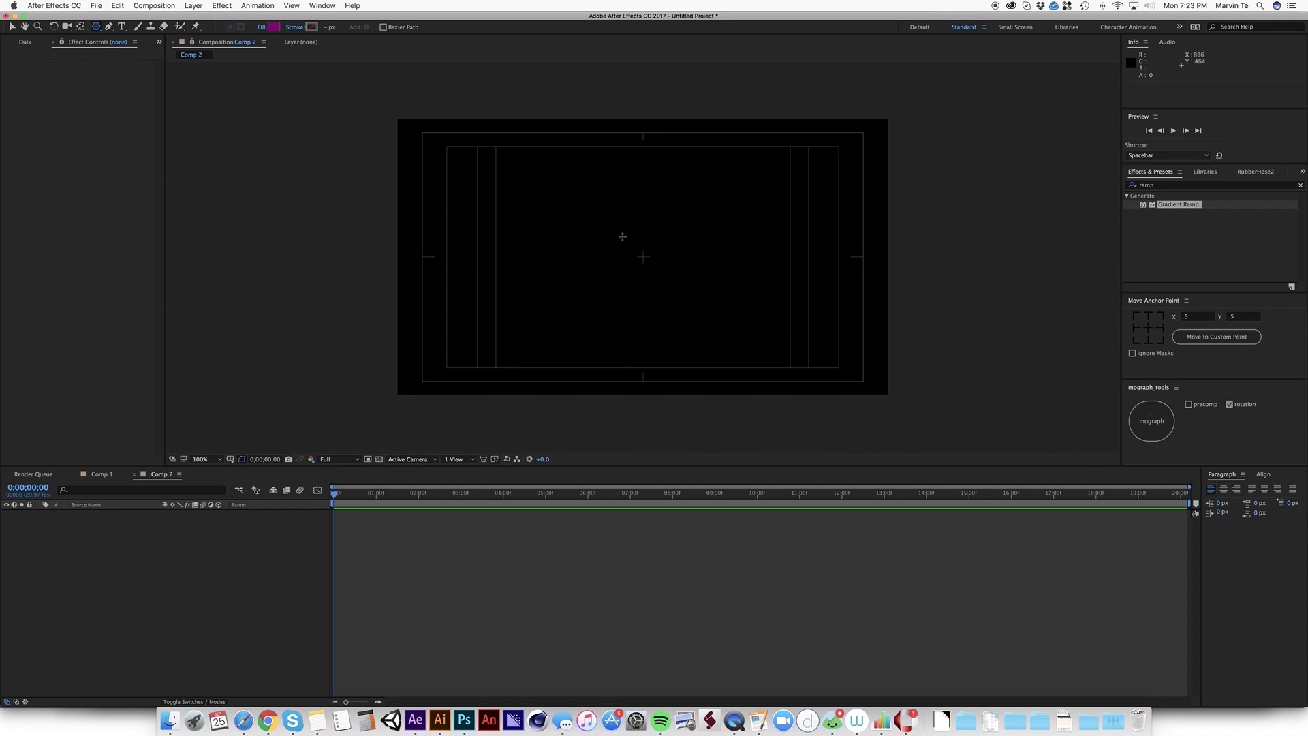
# Step: Draw a magenta triangle at the comp centre and Easy Ease its keyframes
pyautogui.moveTo(622, 236); pyautogui.dragTo(678, 294)
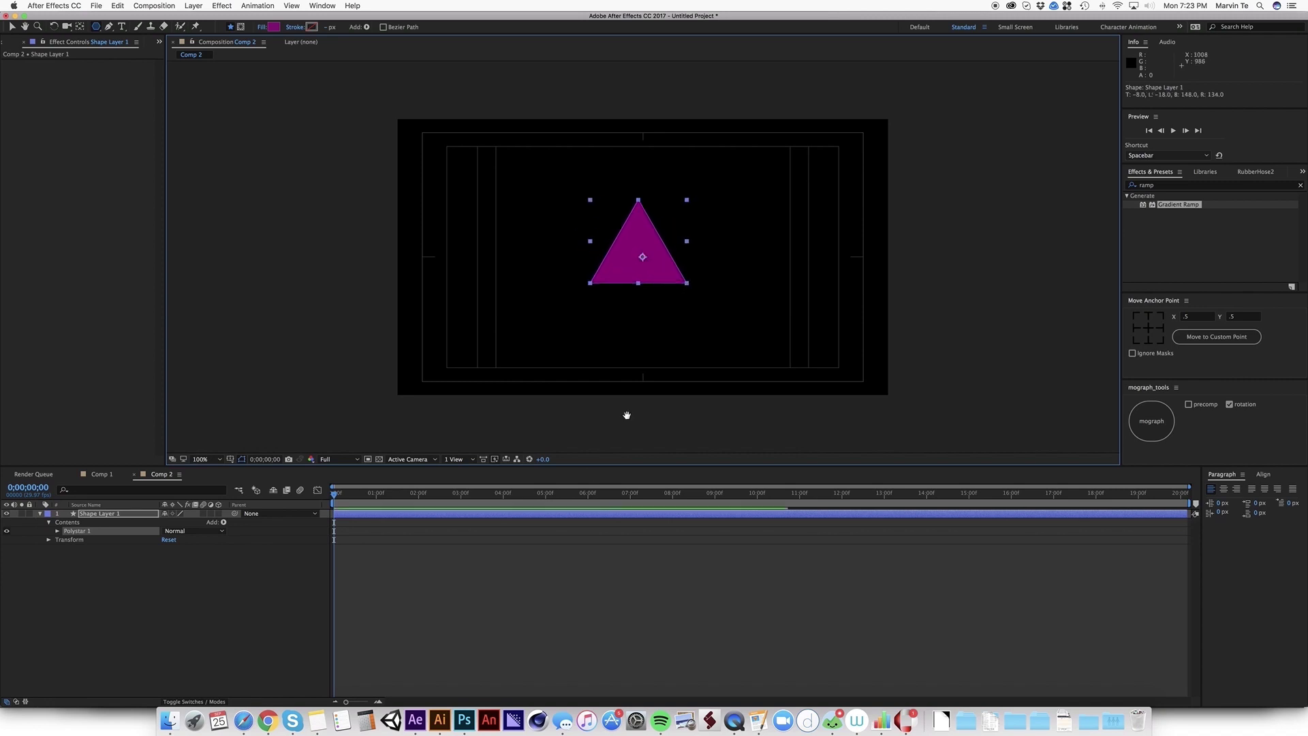
pyautogui.click(627, 415)
pyautogui.click(351, 515)
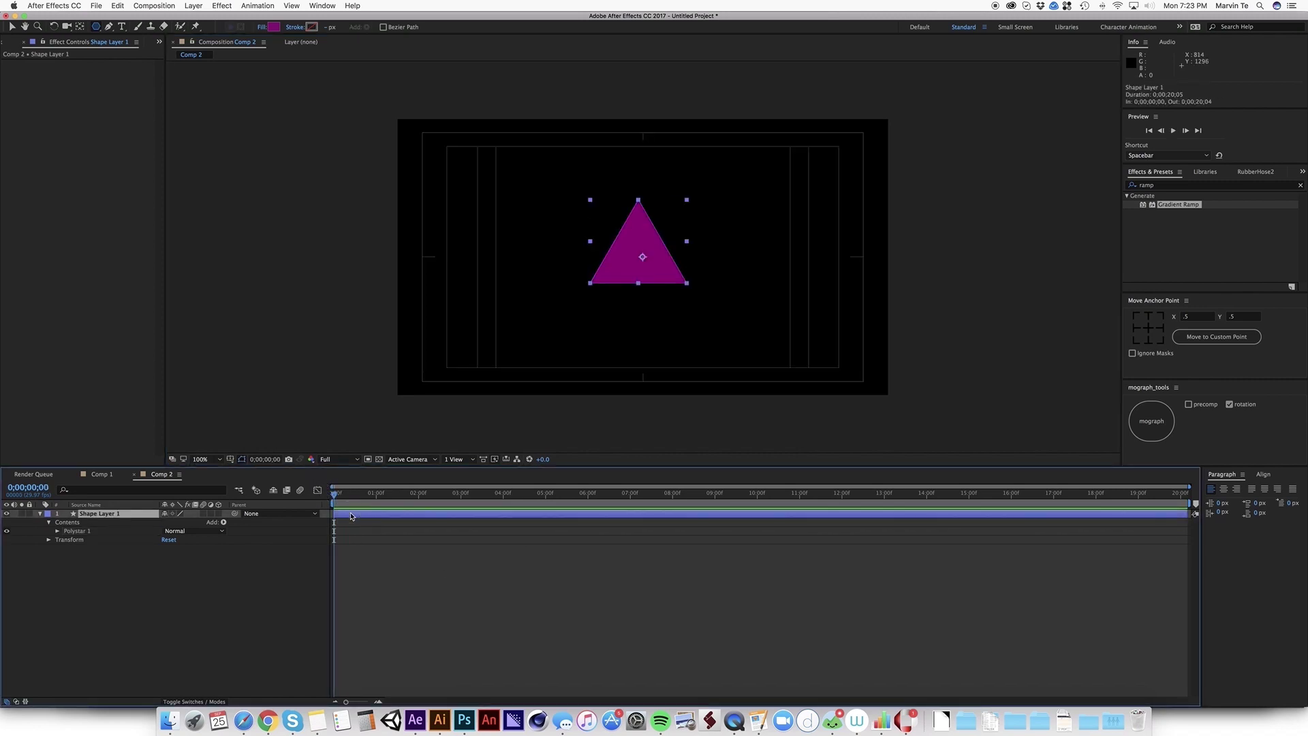
pyautogui.press('v')
pyautogui.press('u')
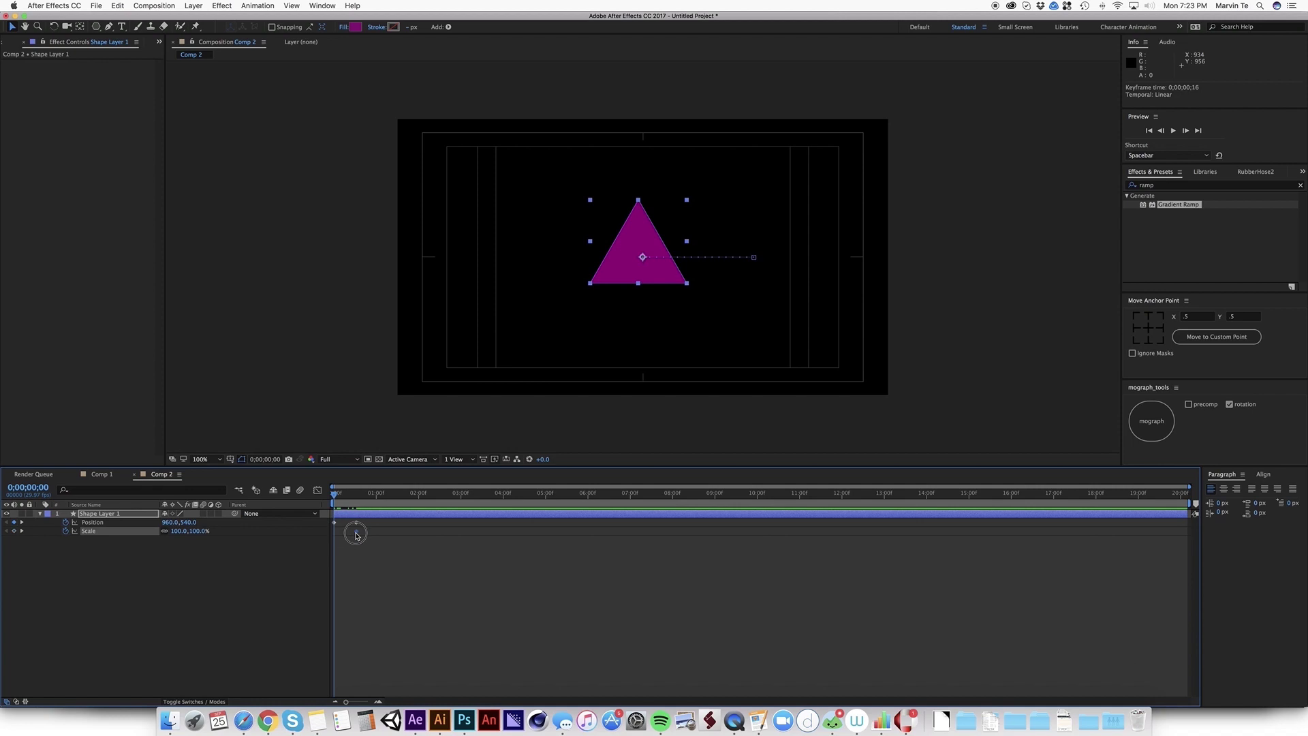
pyautogui.press('F9')
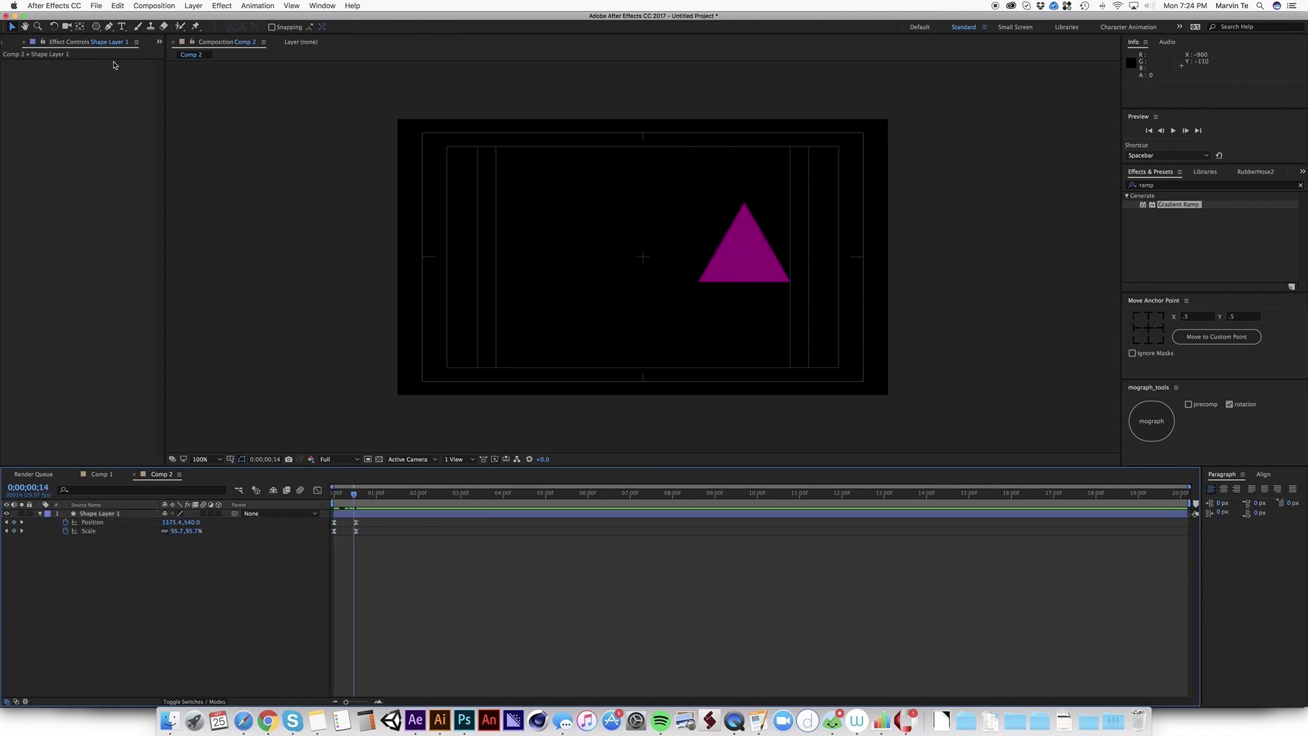
# Step: Draw a magenta circle near the top left and keyframe its Position and Scale
pyautogui.press('q')
pyautogui.moveTo(517, 152); pyautogui.dragTo(562, 197)
pyautogui.press('Home')
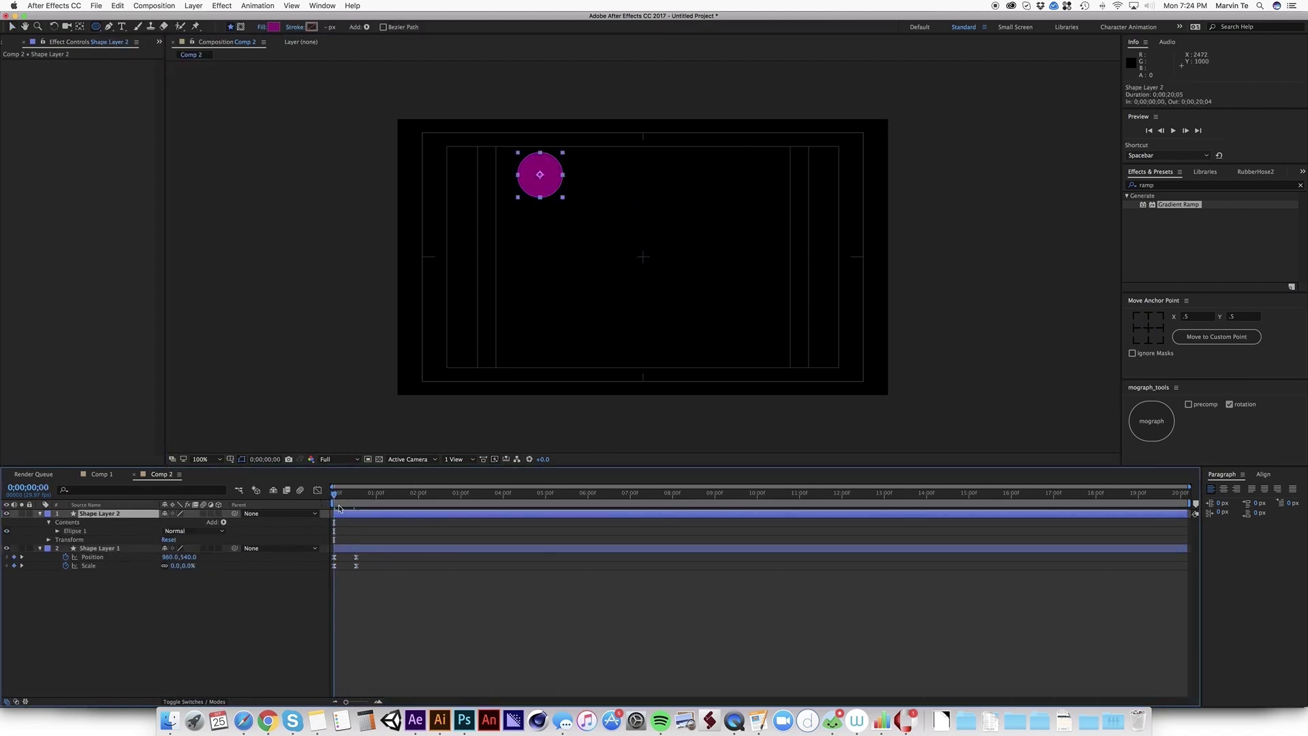
pyautogui.hotkey('alt', 'shift', 'p')
pyautogui.hotkey('alt', 'shift', 's')
pyautogui.hotkey('shift', 'pagedown')
pyautogui.hotkey('alt', 'shift', 'p')
pyautogui.hotkey('alt', 'shift', 's')
pyautogui.press('Home')
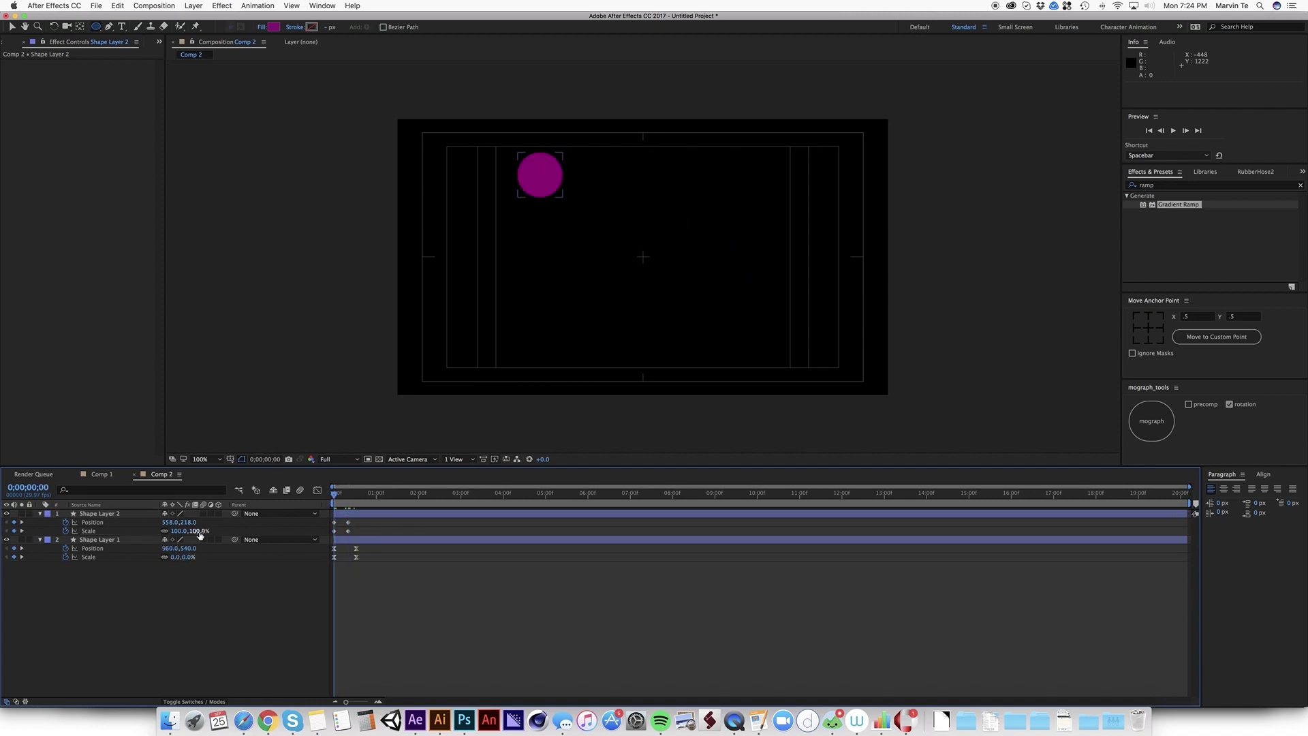
# Step: Start the circle at 0 scale, move it lower, ease its keyframes and preview
pyautogui.click(200, 534)
pyautogui.write('0')
pyautogui.press('Return')
pyautogui.hotkey('shift', 'pagedown')
pyautogui.press('v')
pyautogui.moveTo(538, 194); pyautogui.dragTo(538, 295)
pyautogui.click(356, 498)
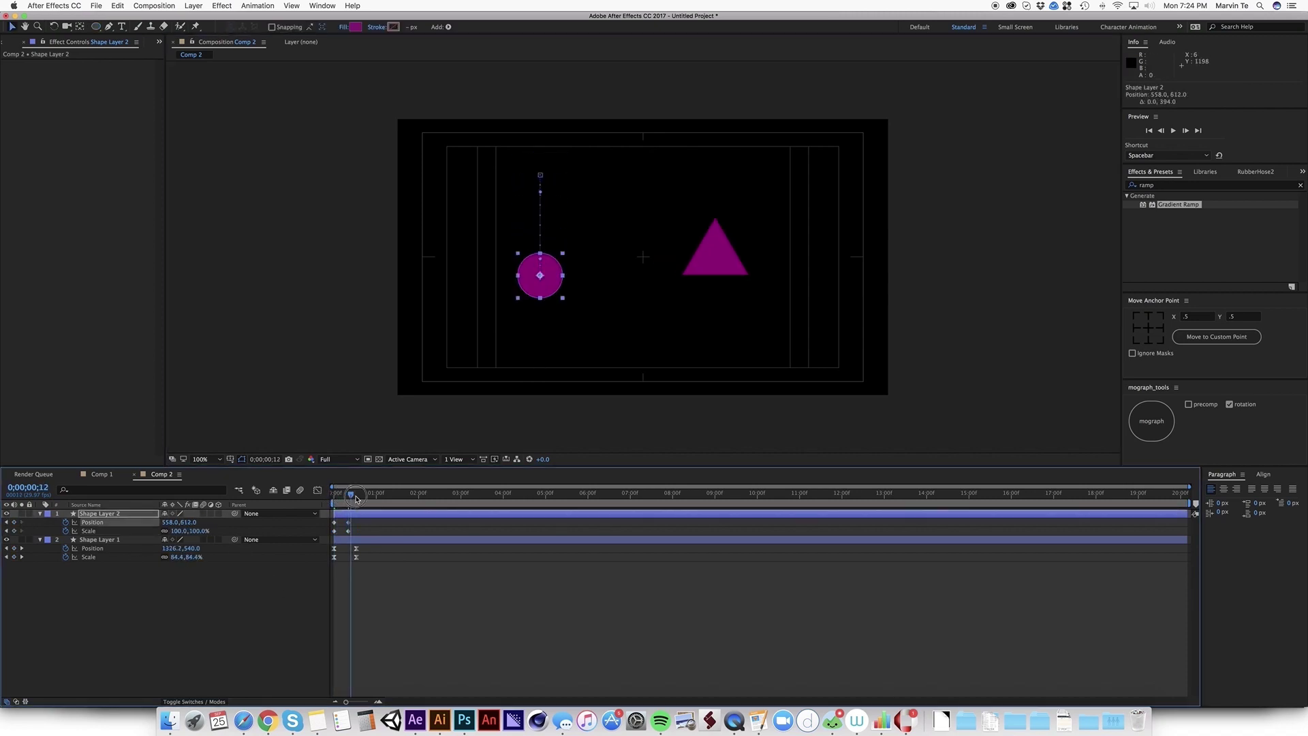
pyautogui.moveTo(356, 498)
pyautogui.mouseDown()
pyautogui.moveTo(368, 498)
pyautogui.moveTo(361, 523)
pyautogui.mouseUp()
pyautogui.hotkey('ctrl', 'c')
pyautogui.hotkey('ctrl', 'v')
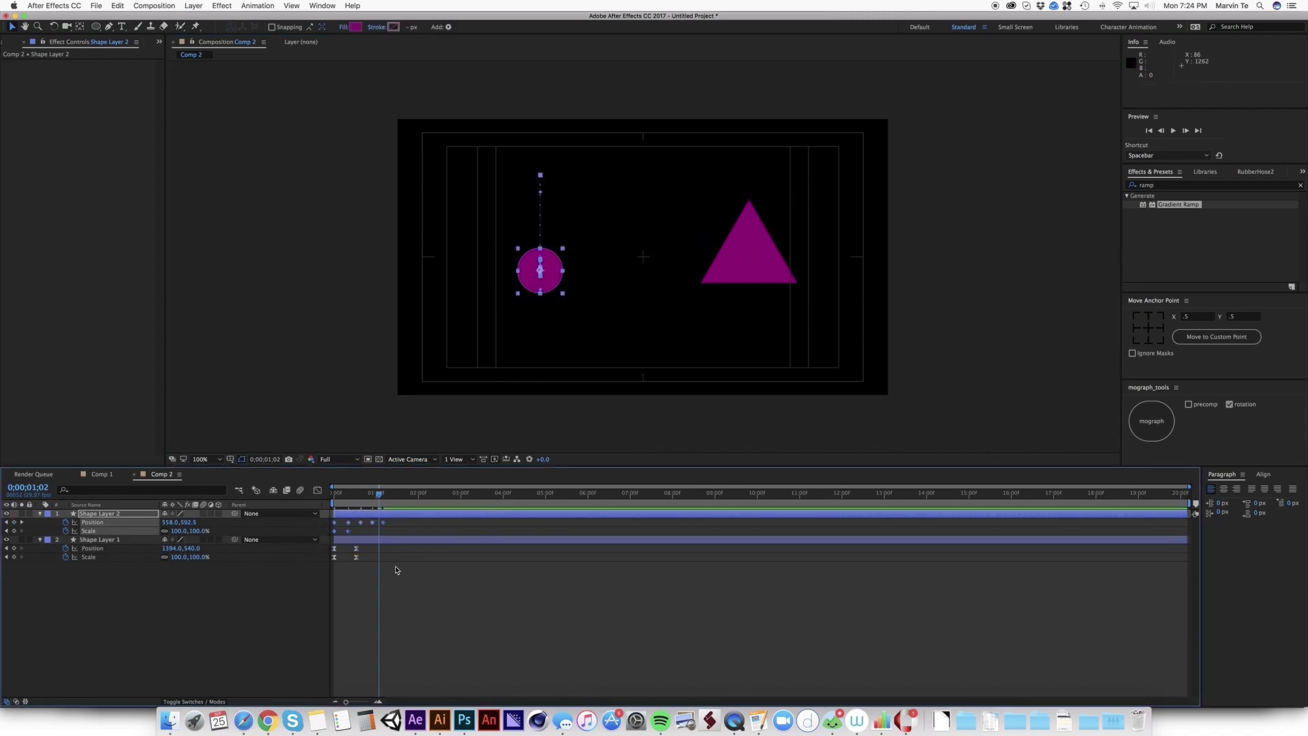
pyautogui.press('F9')
pyautogui.press('space')
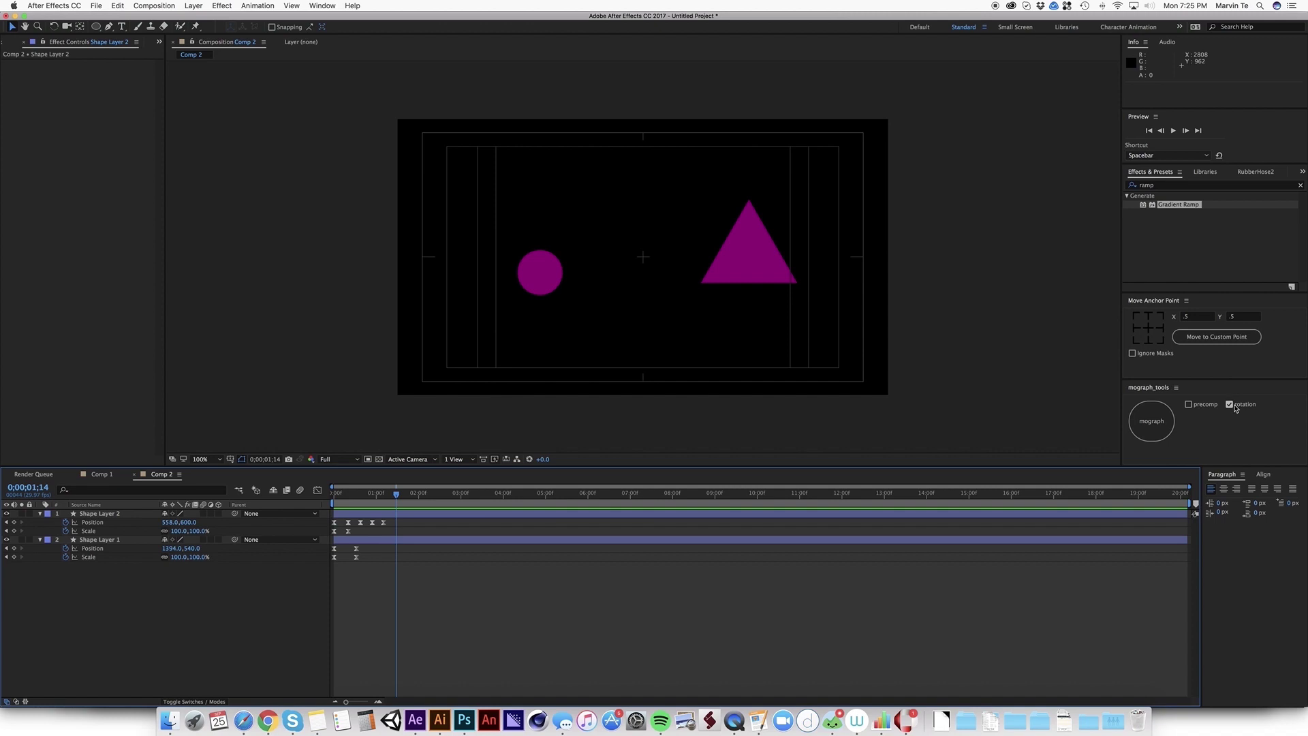
# Step: Draw a magenta square below the triangle and keyframe its Position and Scale
pyautogui.click(398, 515)
pyautogui.press('F2')
pyautogui.press('q')
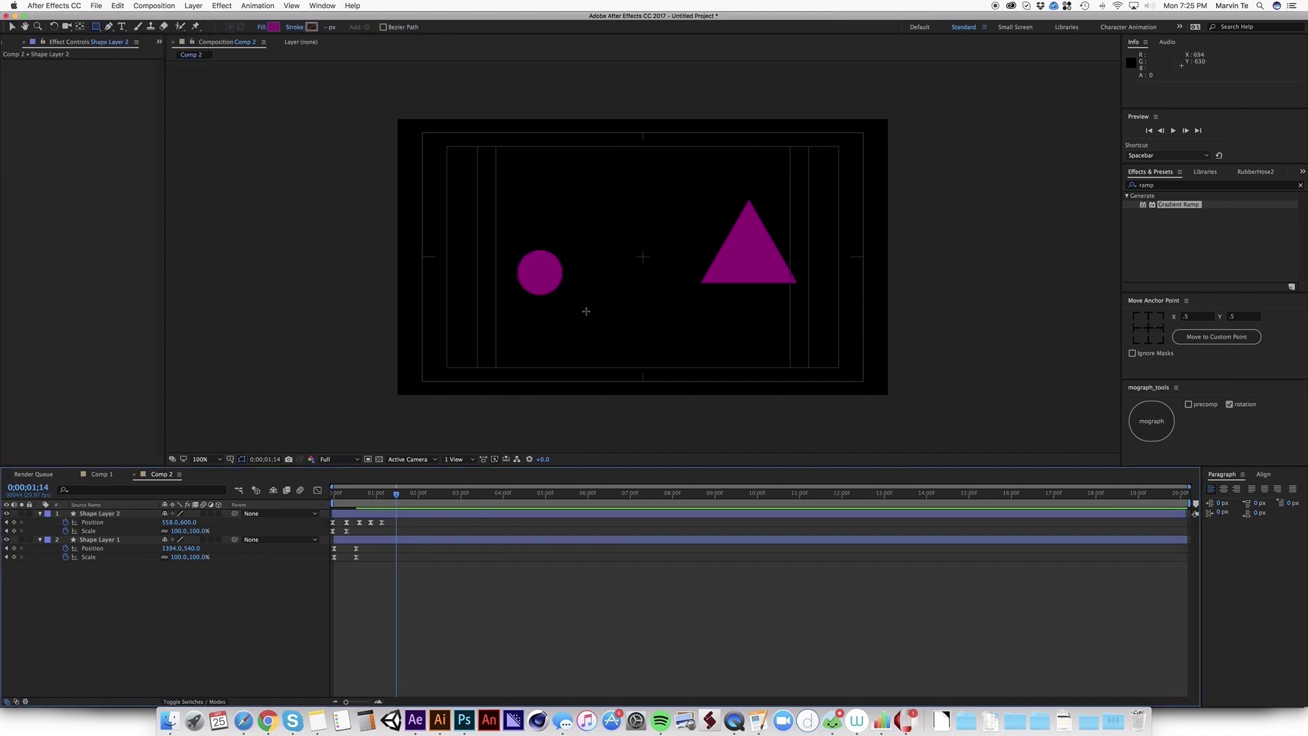
pyautogui.moveTo(690, 320); pyautogui.dragTo(747, 361)
pyautogui.press('Return')
pyautogui.press('v')
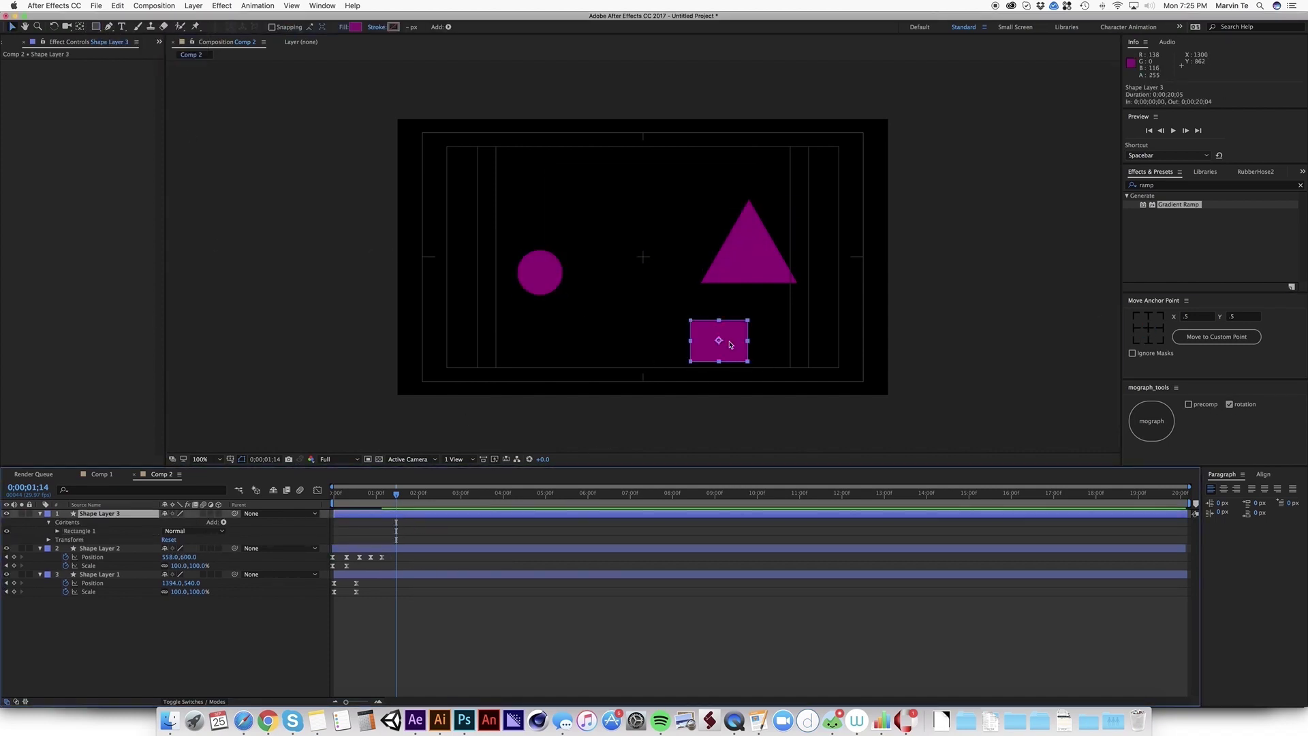
pyautogui.press('Home')
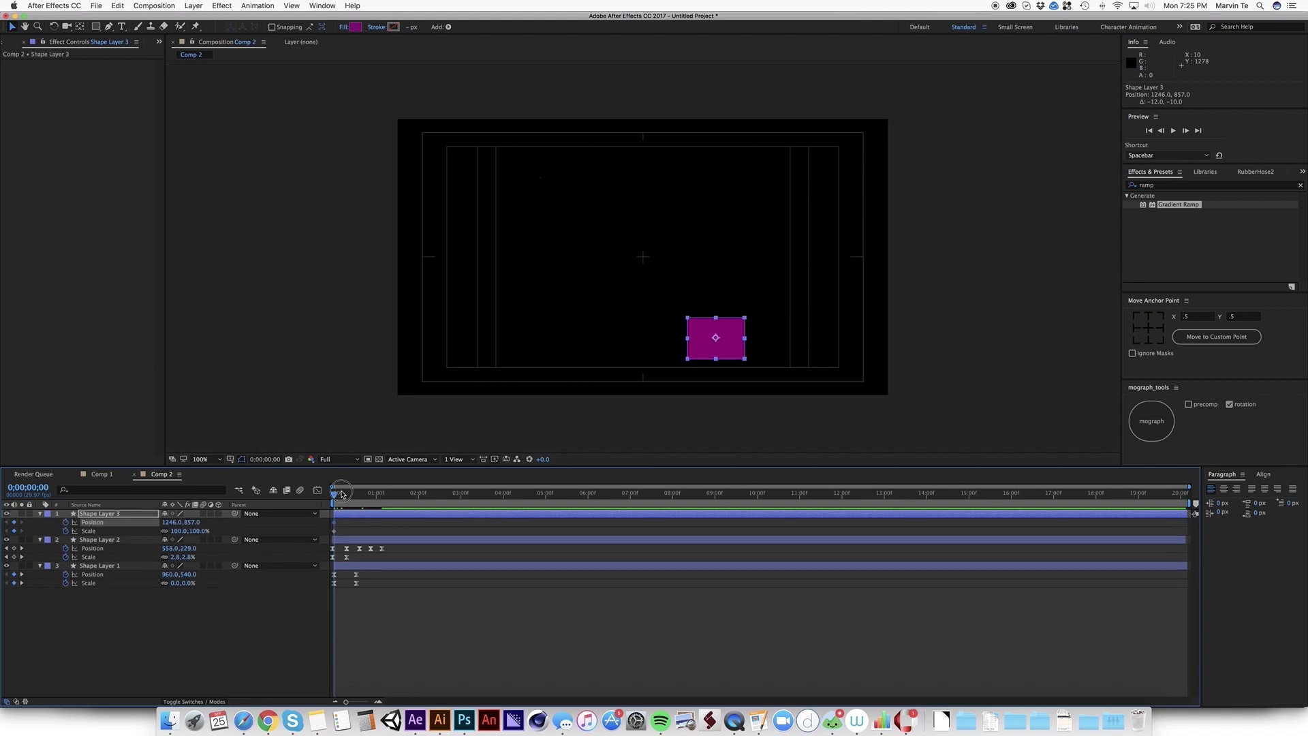
pyautogui.press('space')
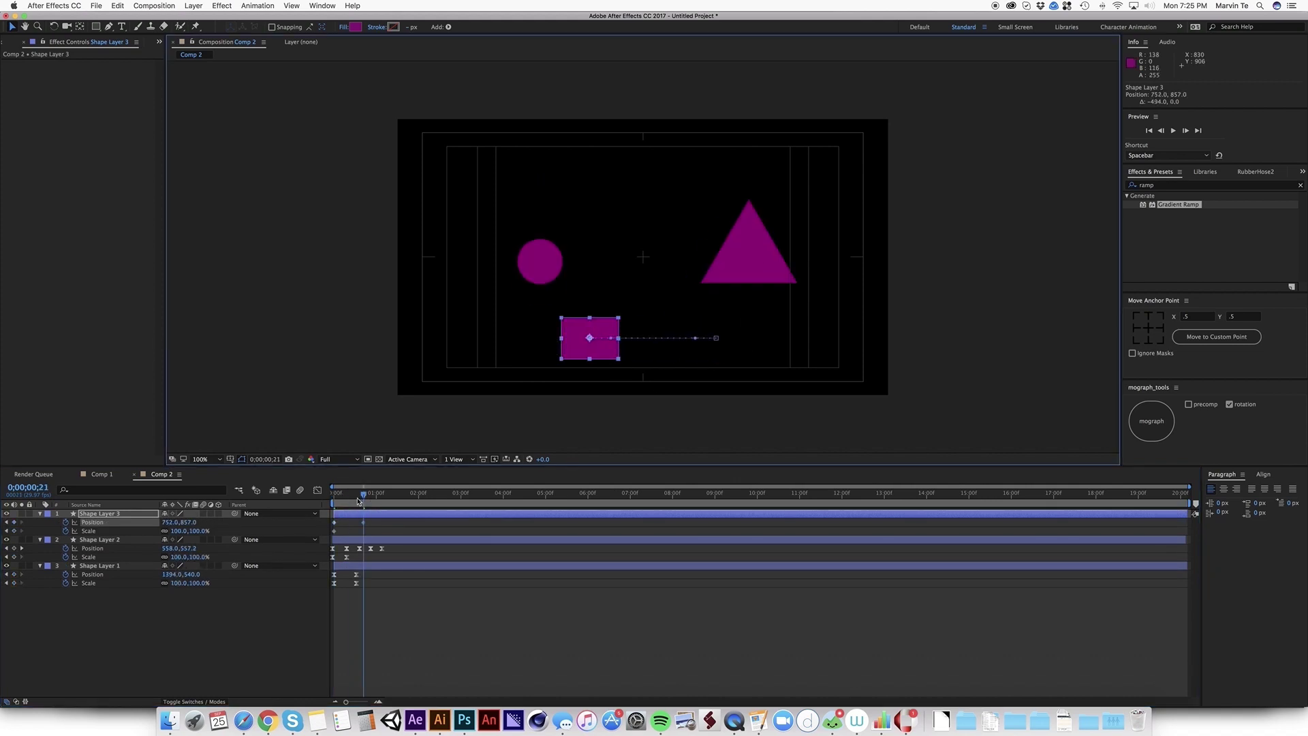
pyautogui.press('space')
# Step: Start the square at zero scale, ease its keyframes, and preview all three shapes
pyautogui.click(181, 531)
pyautogui.write('0')
pyautogui.press('Return')
pyautogui.press('F9')
pyautogui.press('space')
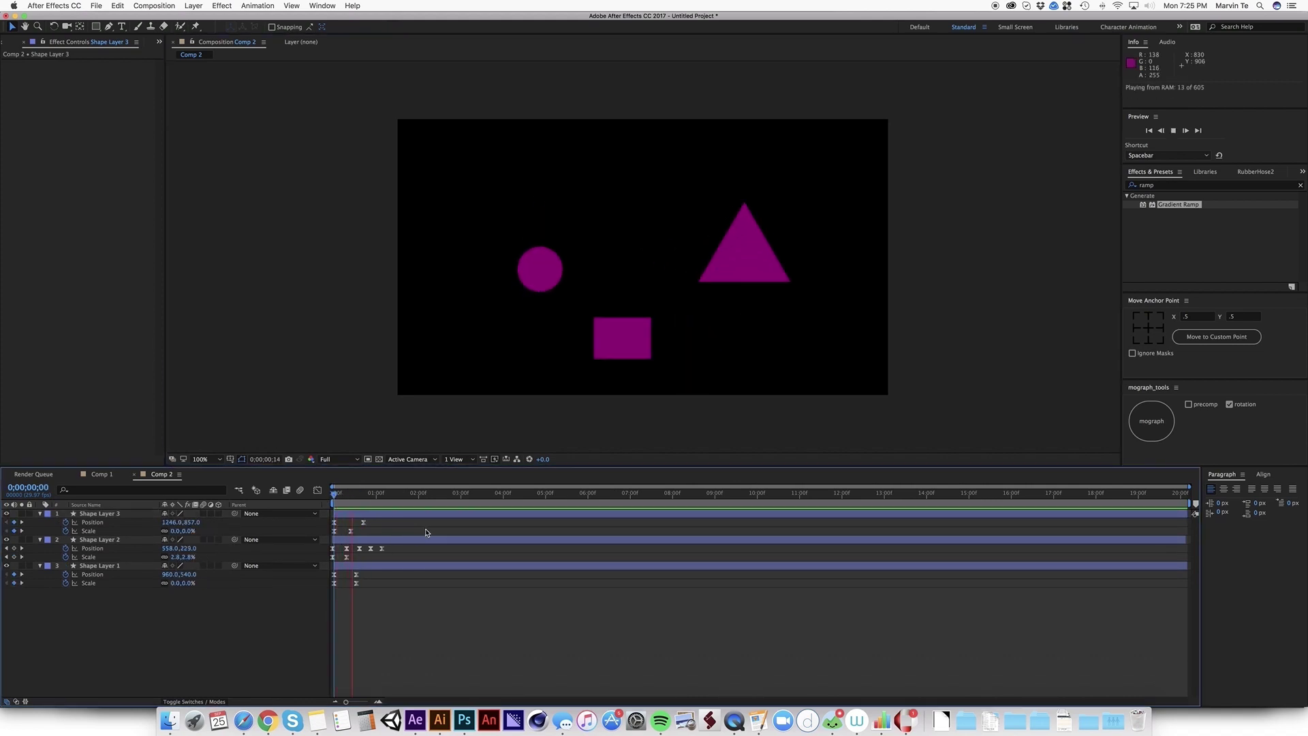
pyautogui.press("'")
pyautogui.press('space')
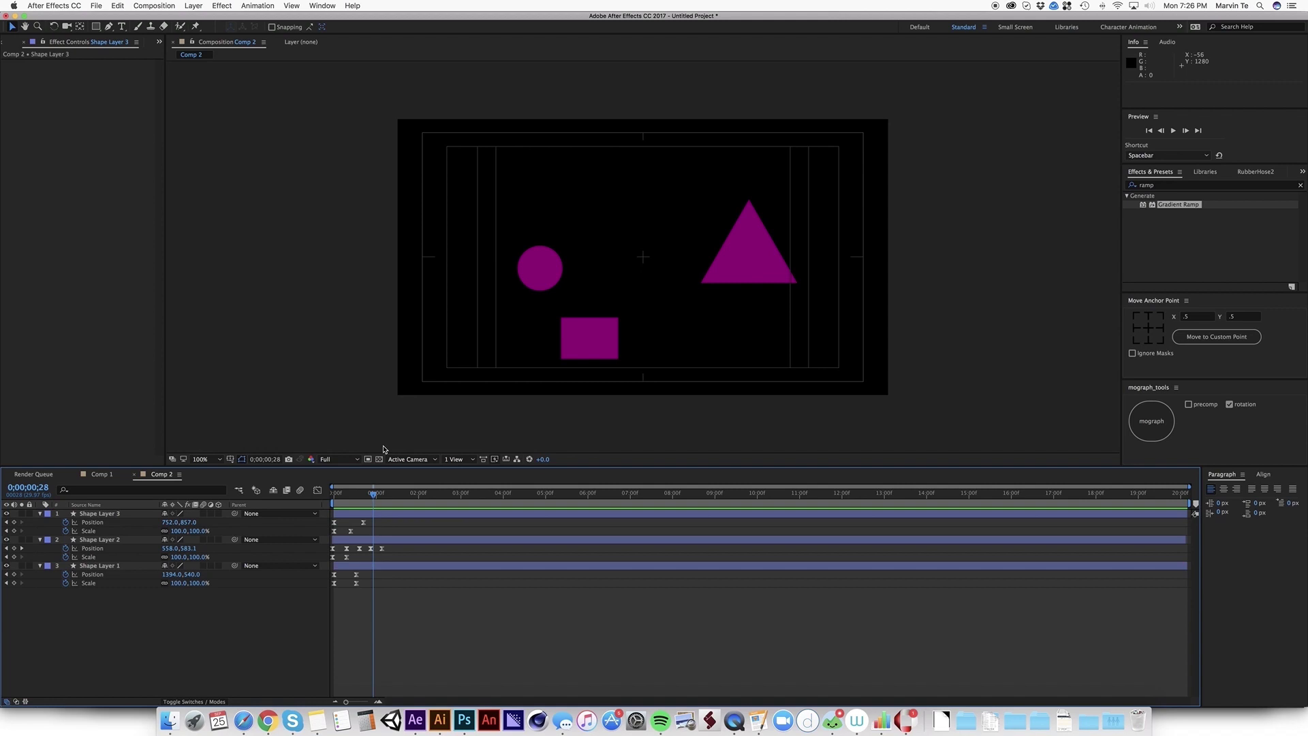
pyautogui.click(381, 565)
pyautogui.moveTo(361, 493); pyautogui.dragTo(351, 493)
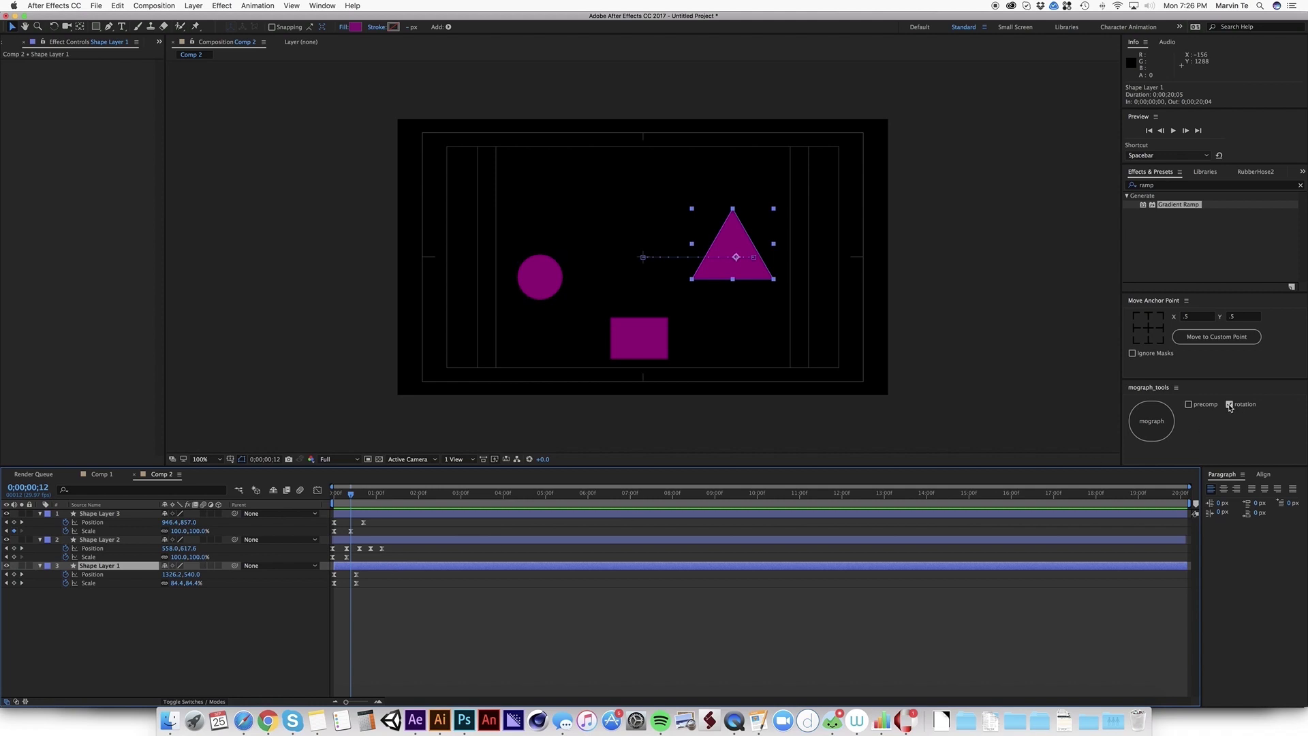
# Step: In mograph_tools turn off rotation, turn on precomp, and rig all three shape layers
pyautogui.click(1229, 404)
pyautogui.click(1189, 404)
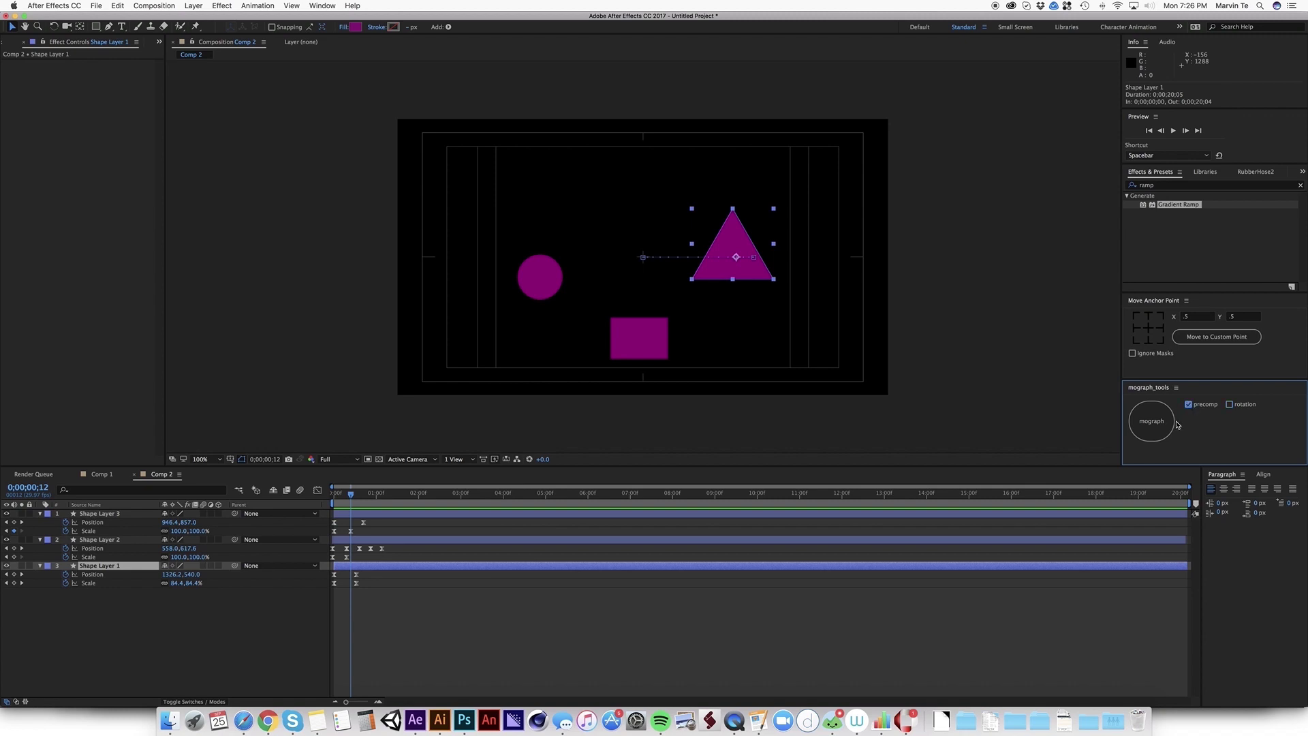
pyautogui.click(368, 598)
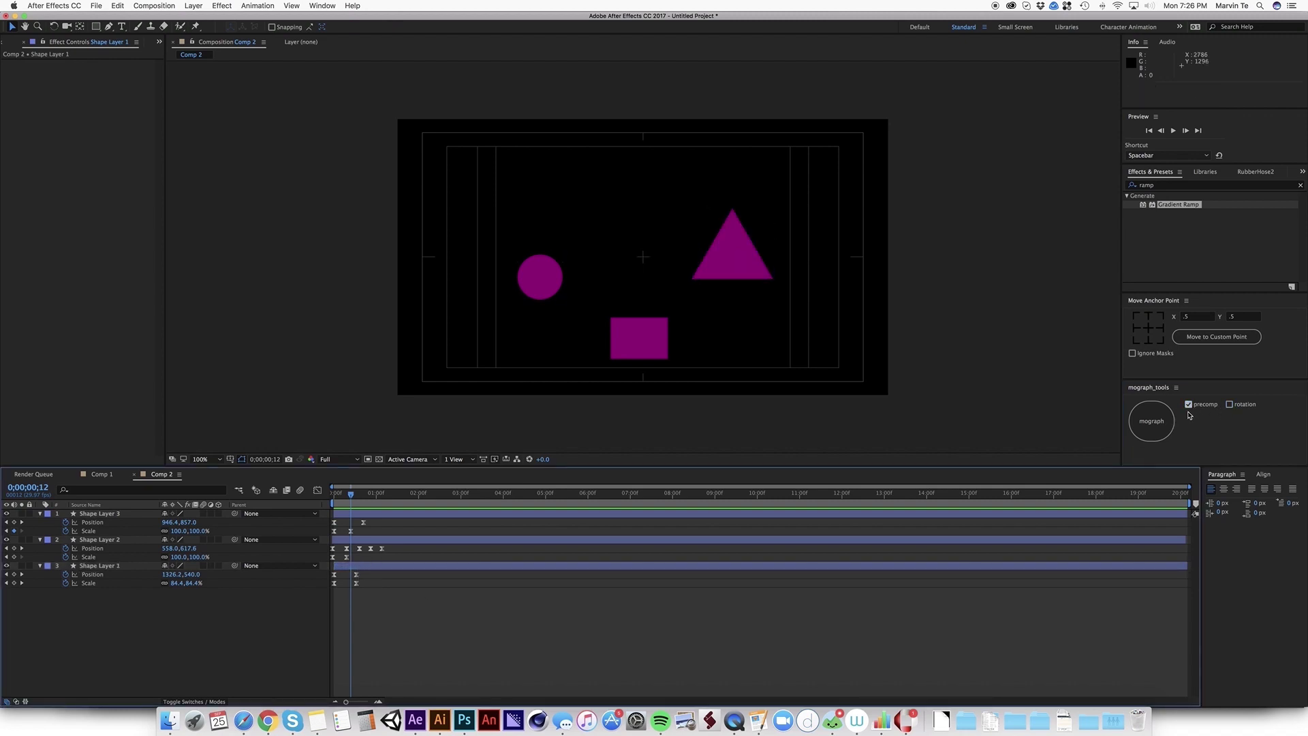
pyautogui.click(128, 514)
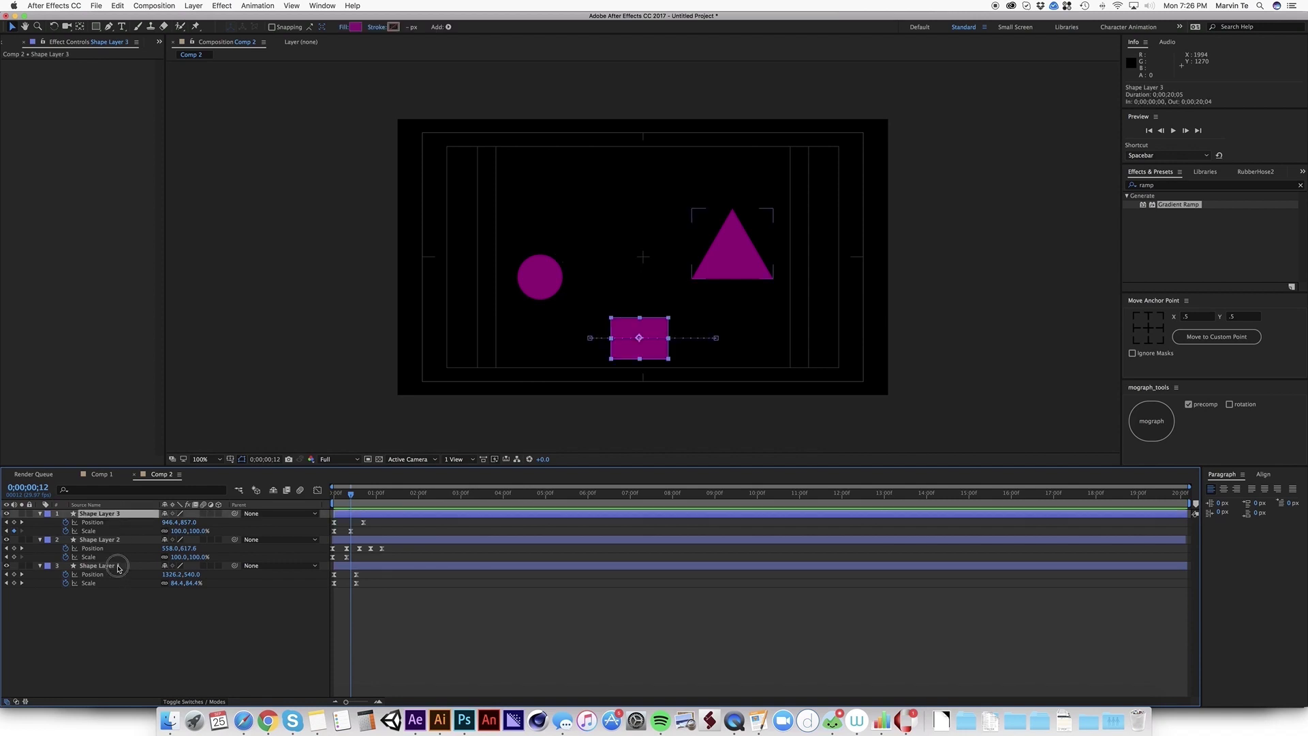
pyautogui.keyDown('shift'); pyautogui.click(126, 566); pyautogui.keyUp('shift')
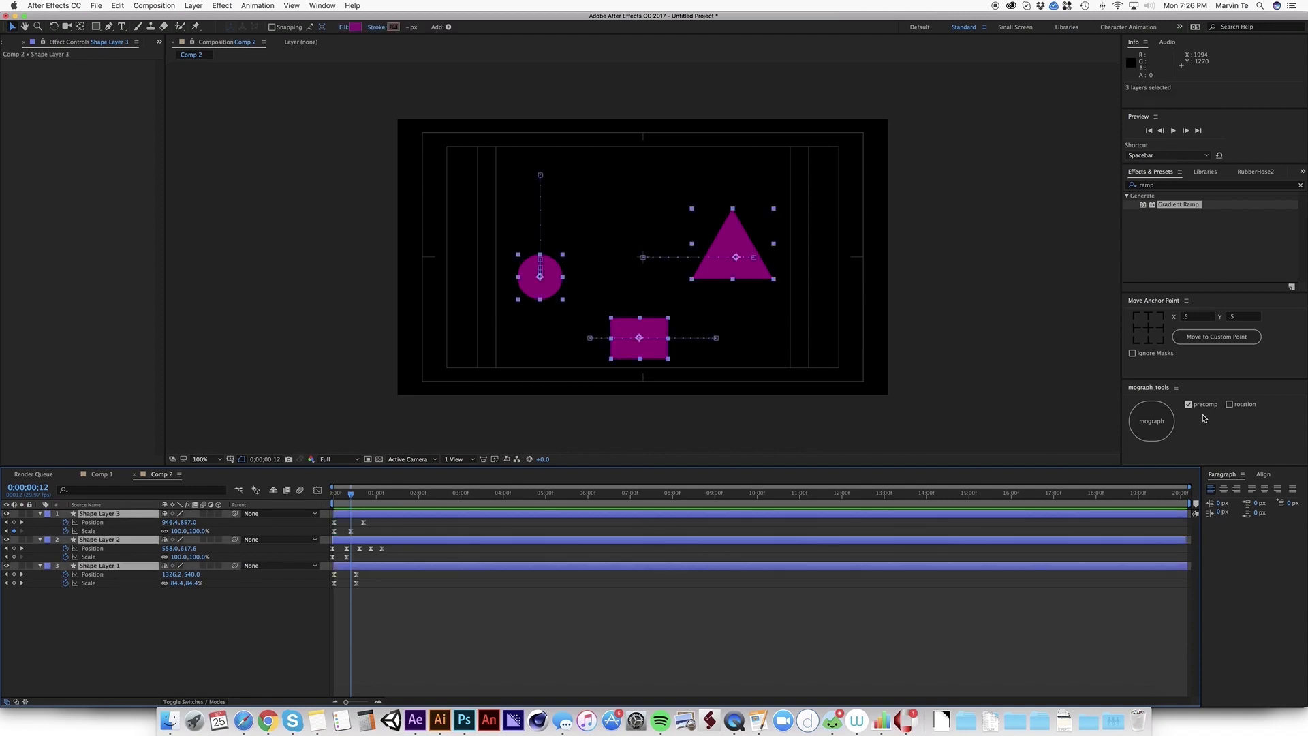
pyautogui.click(1152, 422)
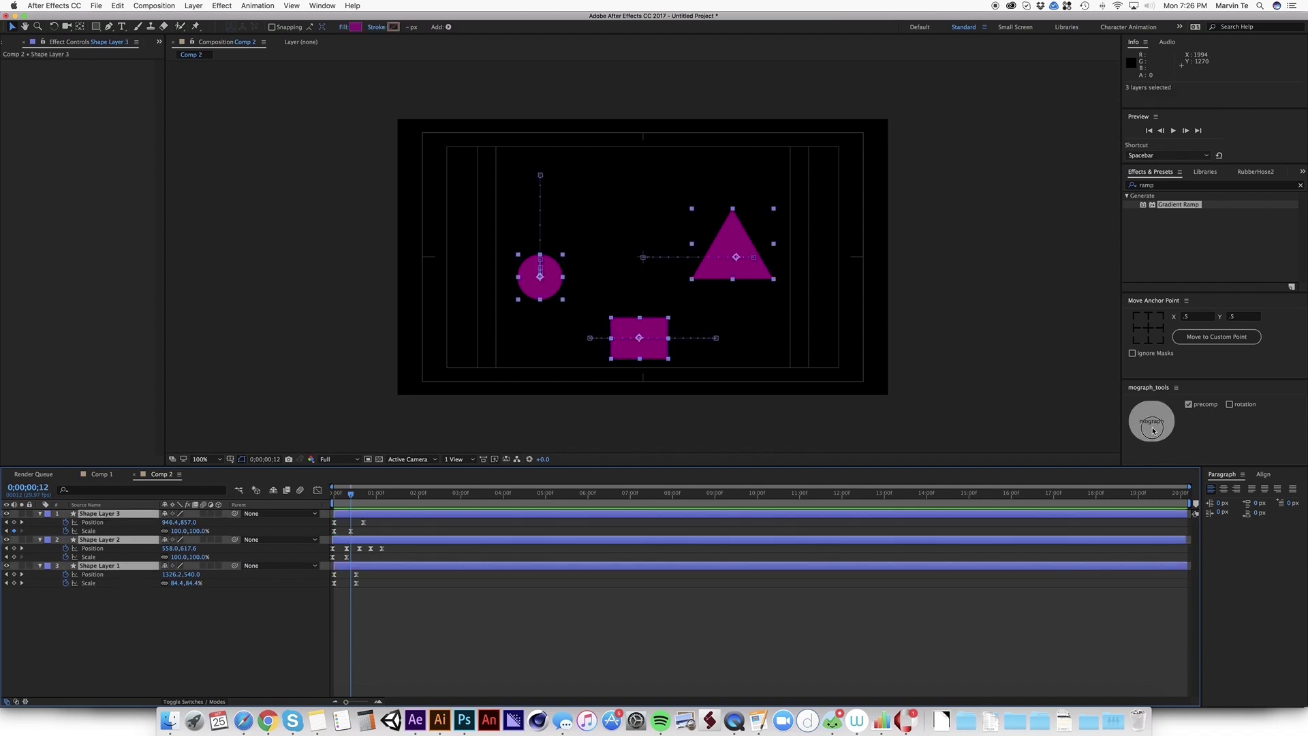
pyautogui.click(350, 496)
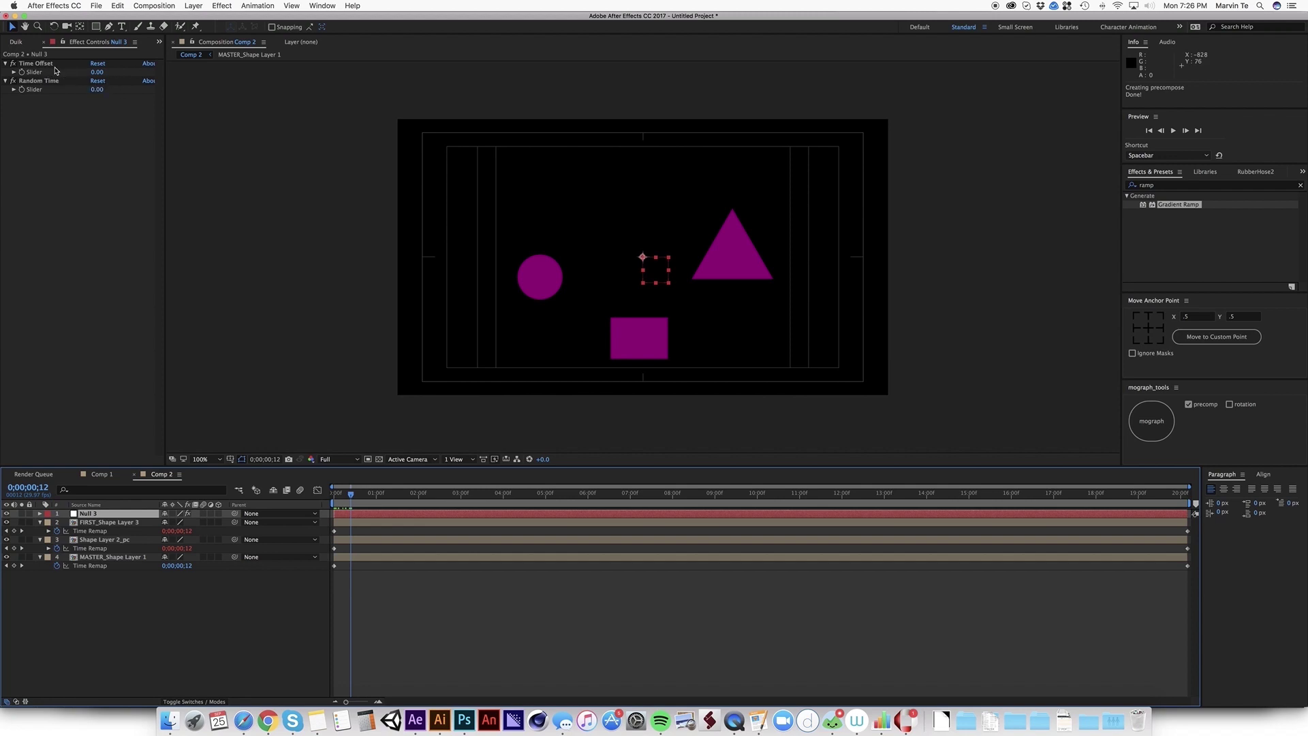
# Step: Set Null 3's Time Offset slider to -5.00 and preview the staggered shapes
pyautogui.press('Home')
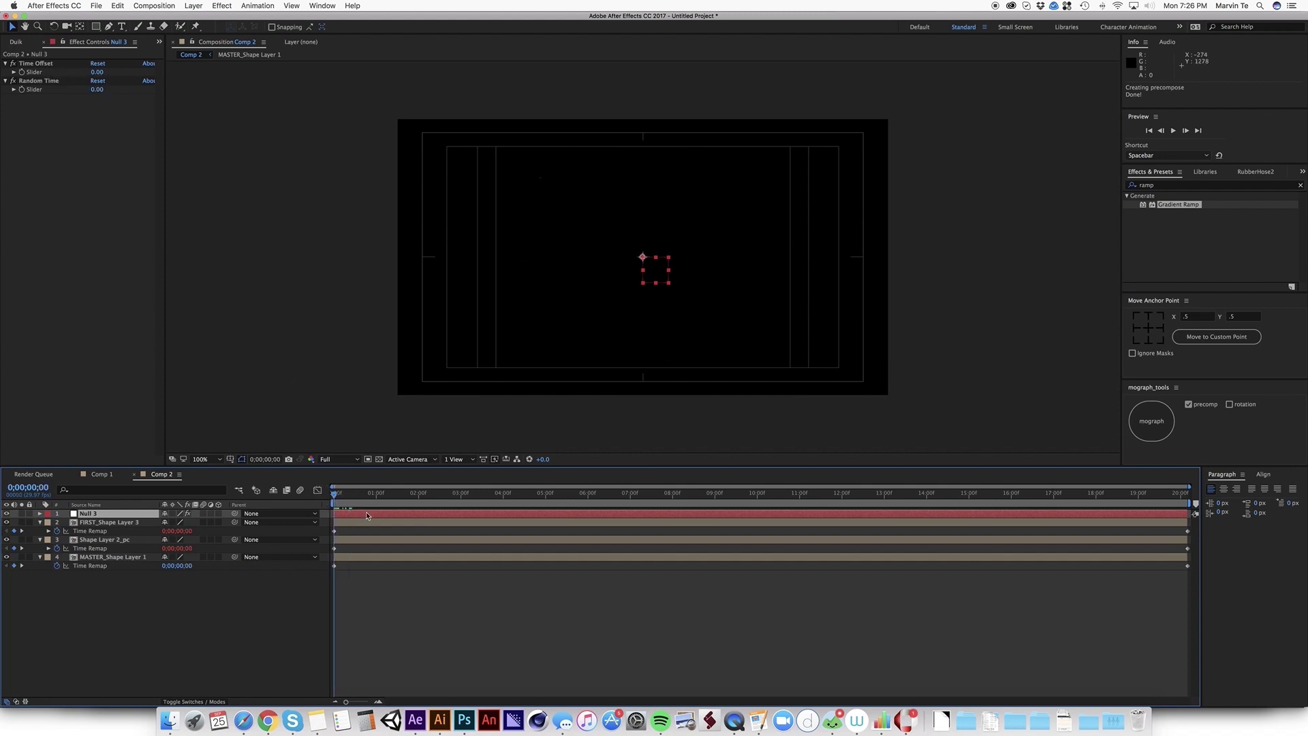
pyautogui.click(348, 493)
pyautogui.click(97, 72)
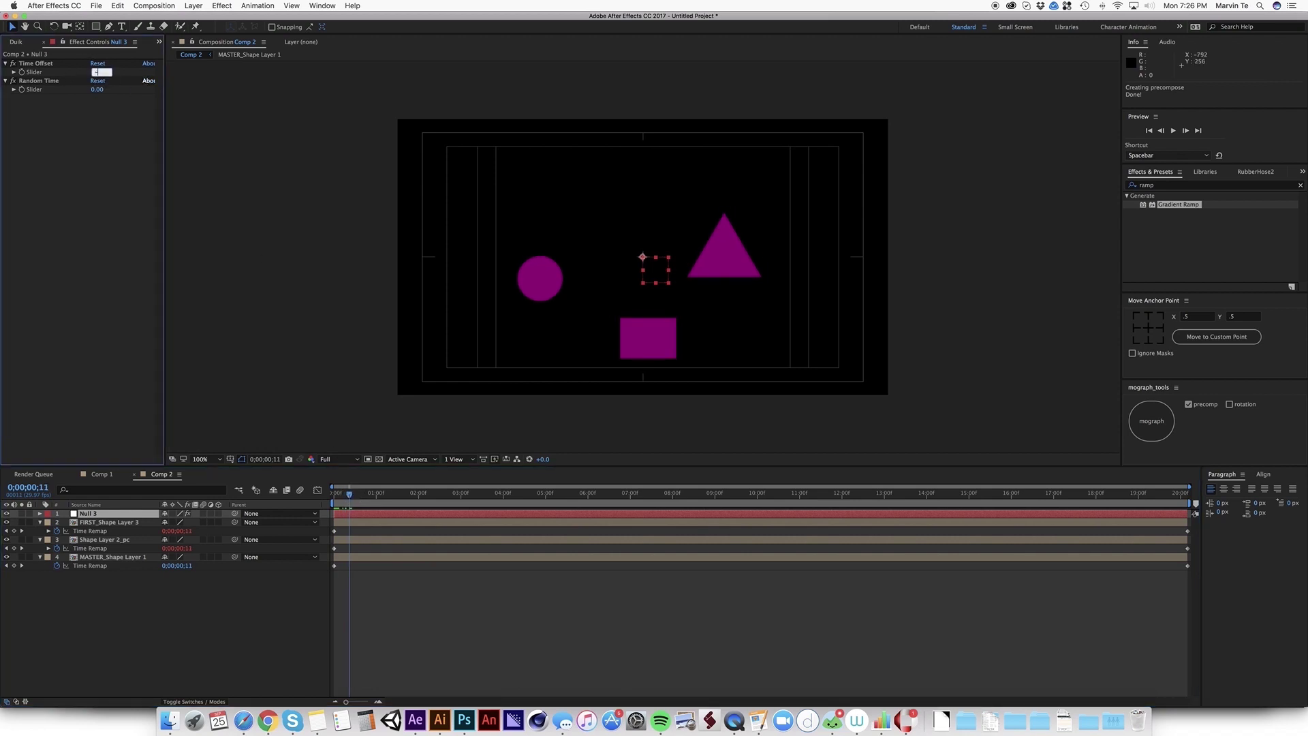
pyautogui.write('-5')
pyautogui.press('Return')
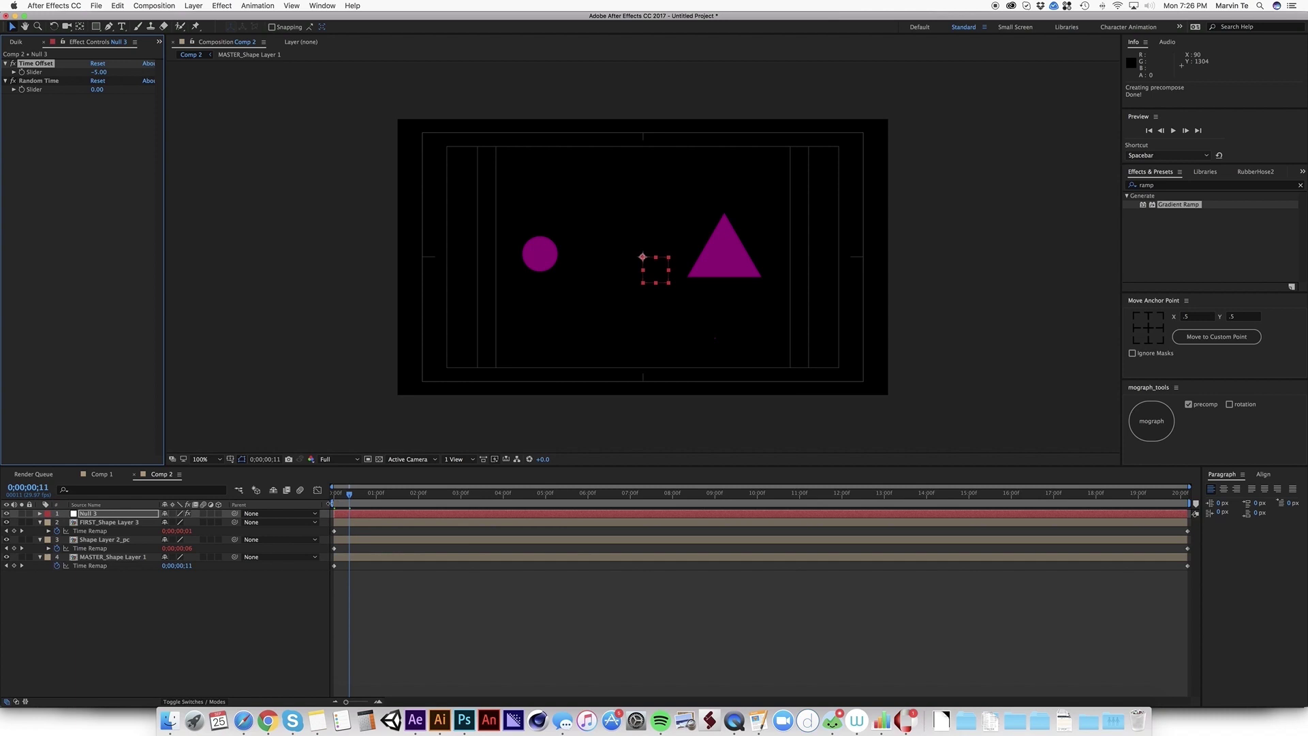
pyautogui.press('pagedown')
pyautogui.press('pagedown')
pyautogui.press('space')
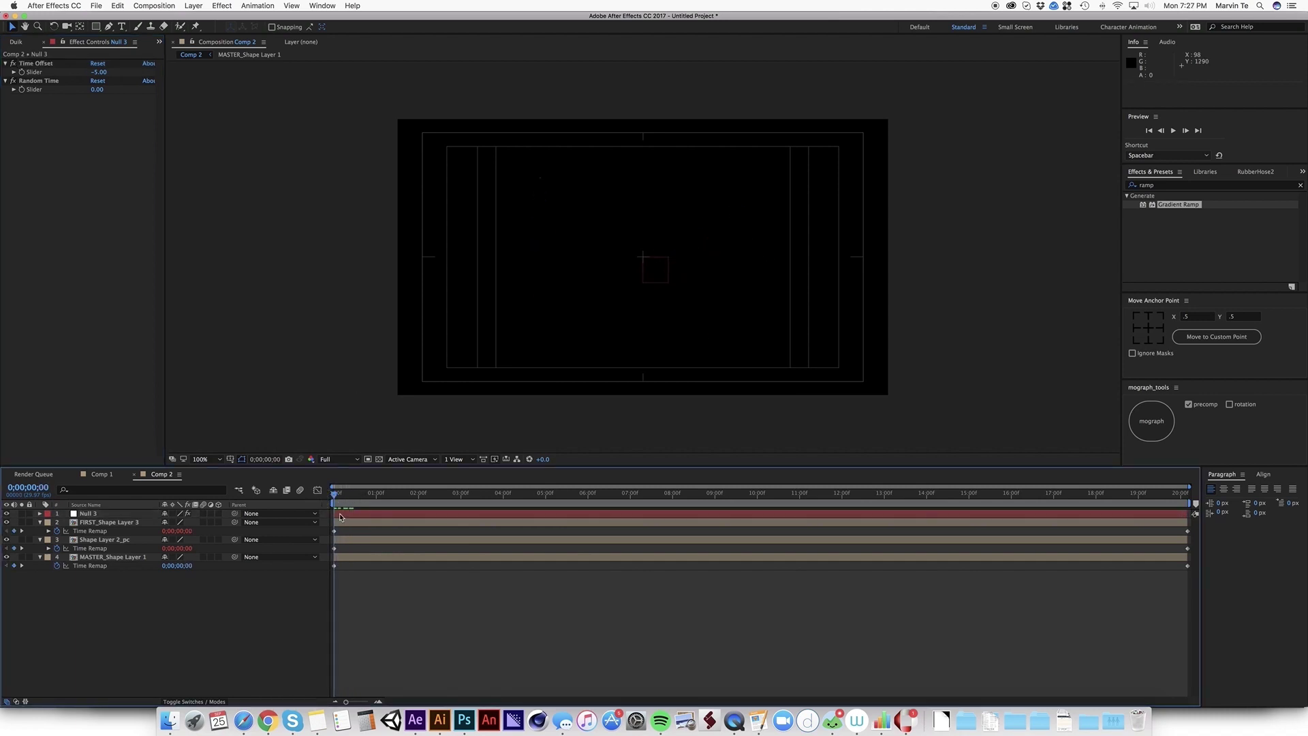
pyautogui.press("'")
# Step: End the work area at about 1;17 and RAM-preview the staggered animation
pyautogui.click(401, 502)
pyautogui.press('n')
pyautogui.press("'")
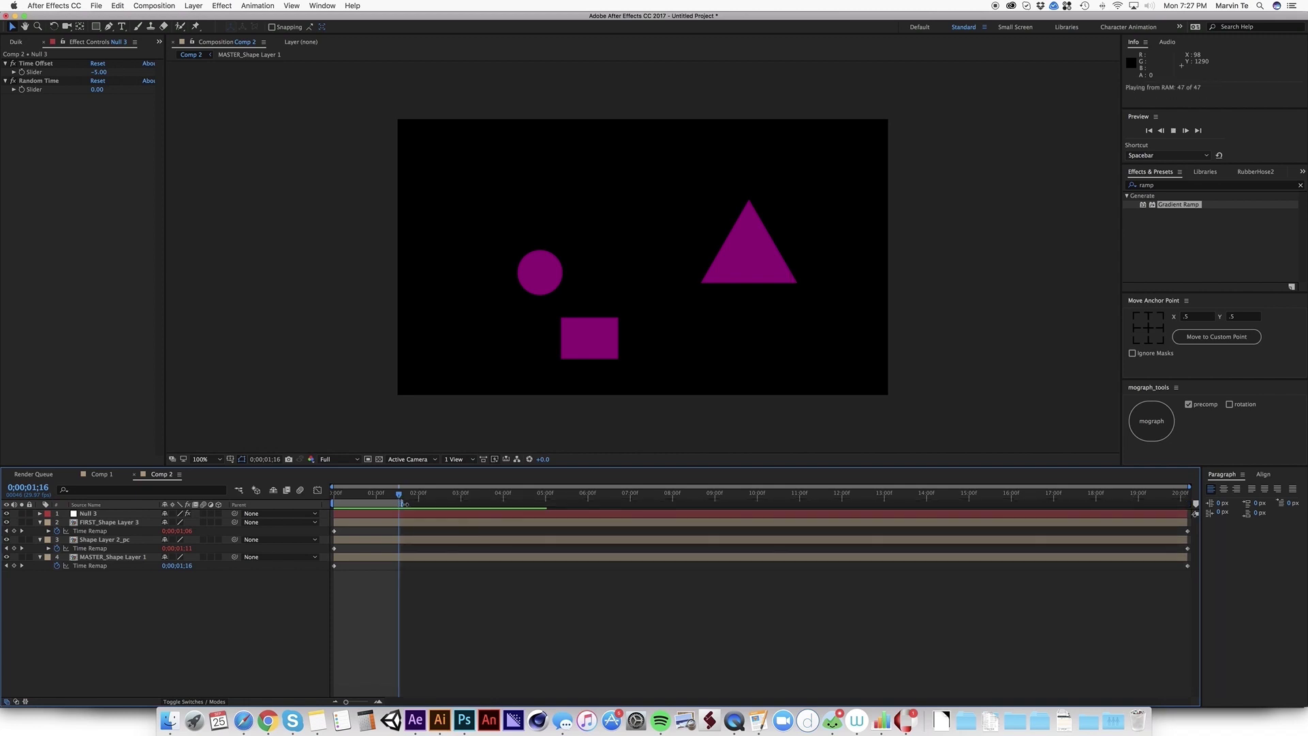
pyautogui.press('space')
pyautogui.press('space')
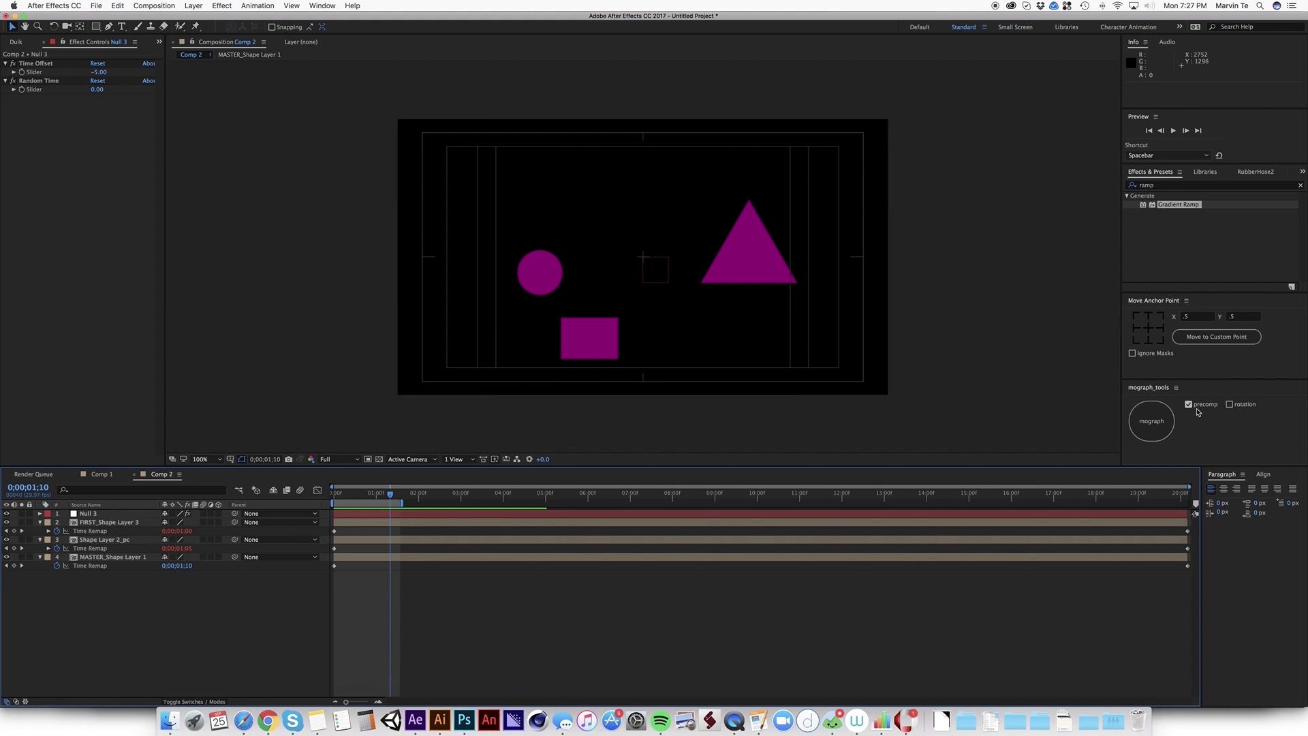
pyautogui.click(1160, 425)
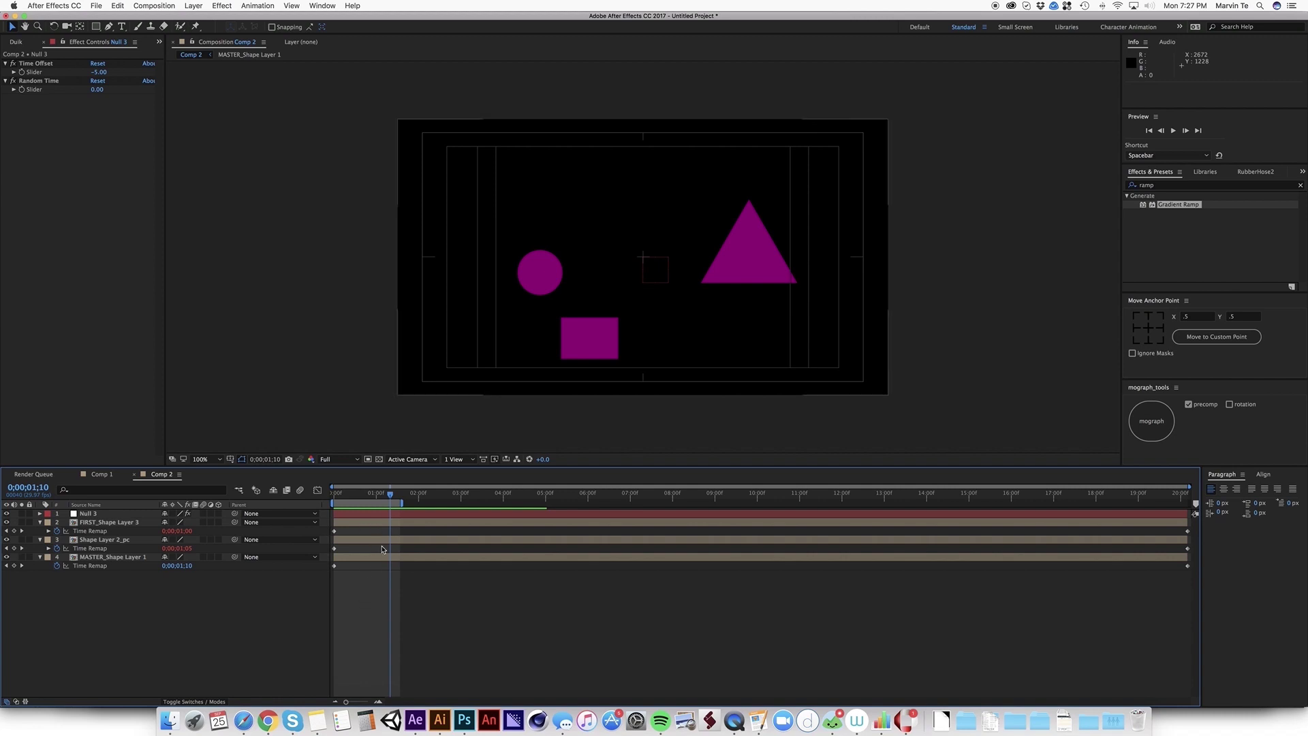
pyautogui.click(373, 515)
pyautogui.click(368, 499)
pyautogui.press('space')
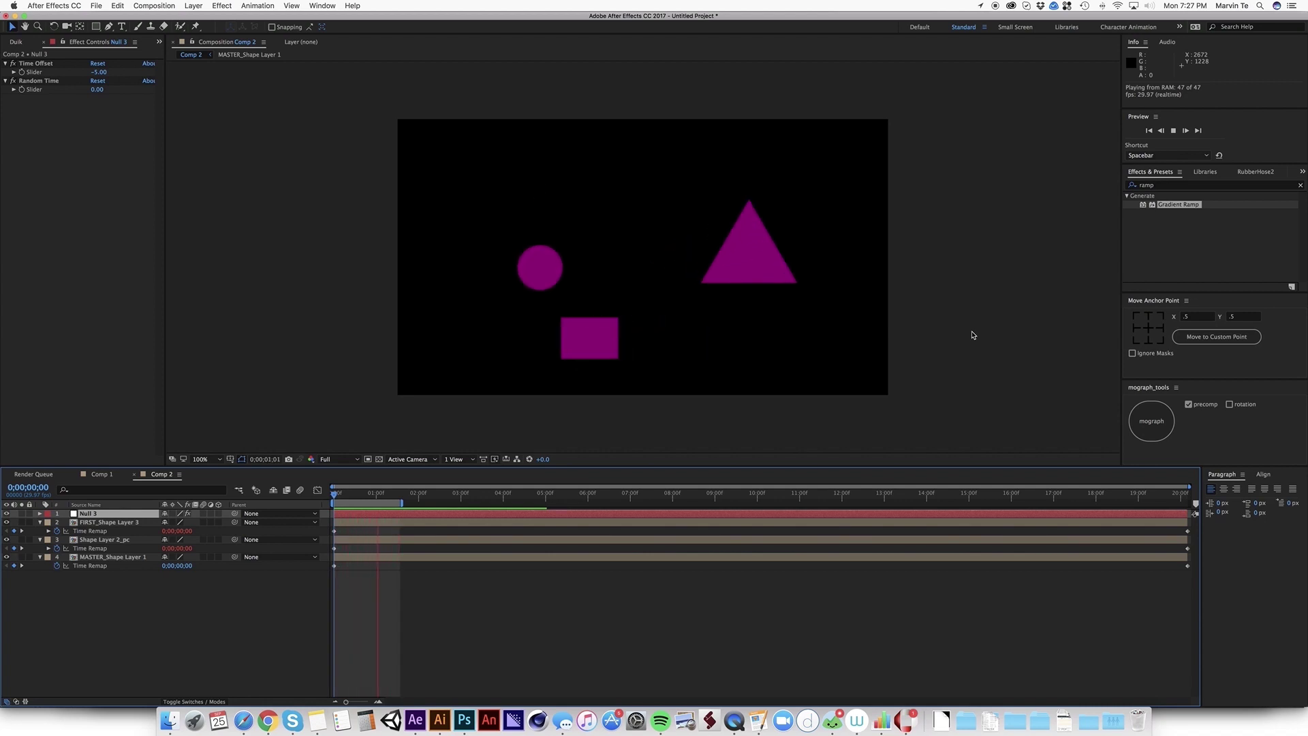
pyautogui.press('space')
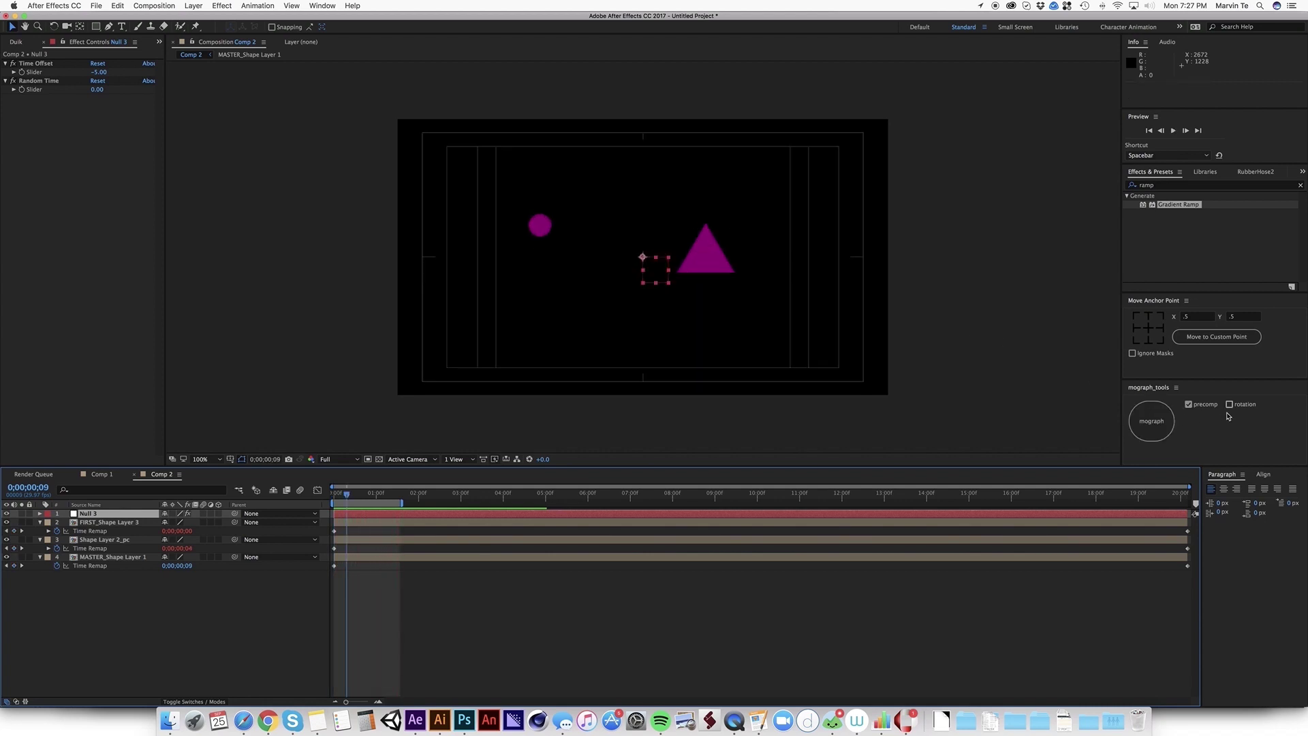